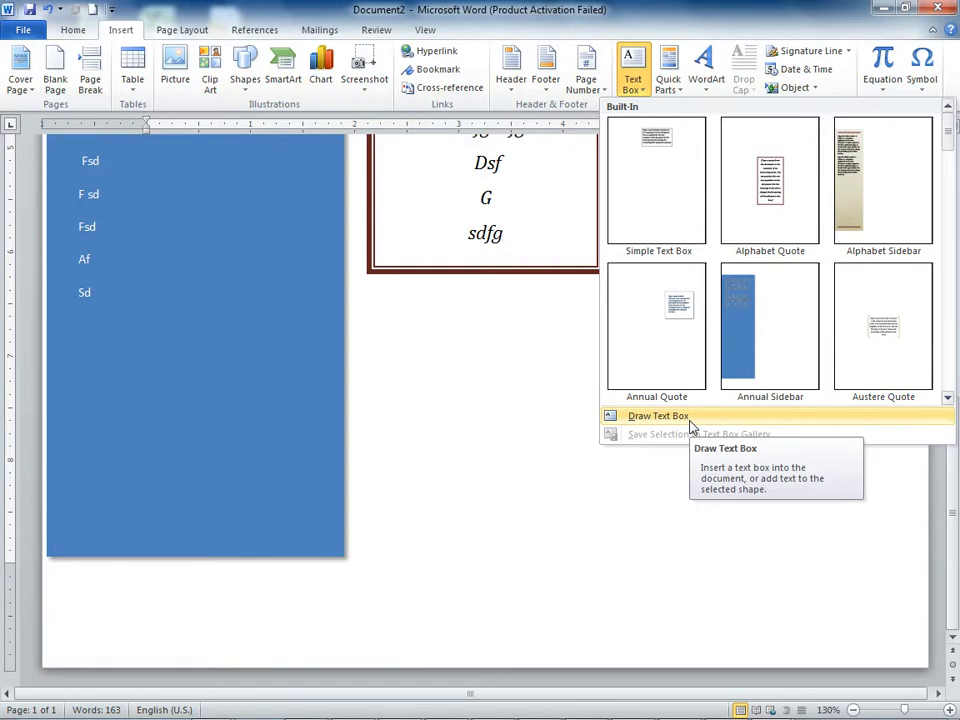
Step: Look through the built-in text box designs down to the end of the gallery, without inserting one
click(945, 399)
click(945, 399)
click(945, 399)
click(945, 399)
click(945, 399)
click(945, 399)
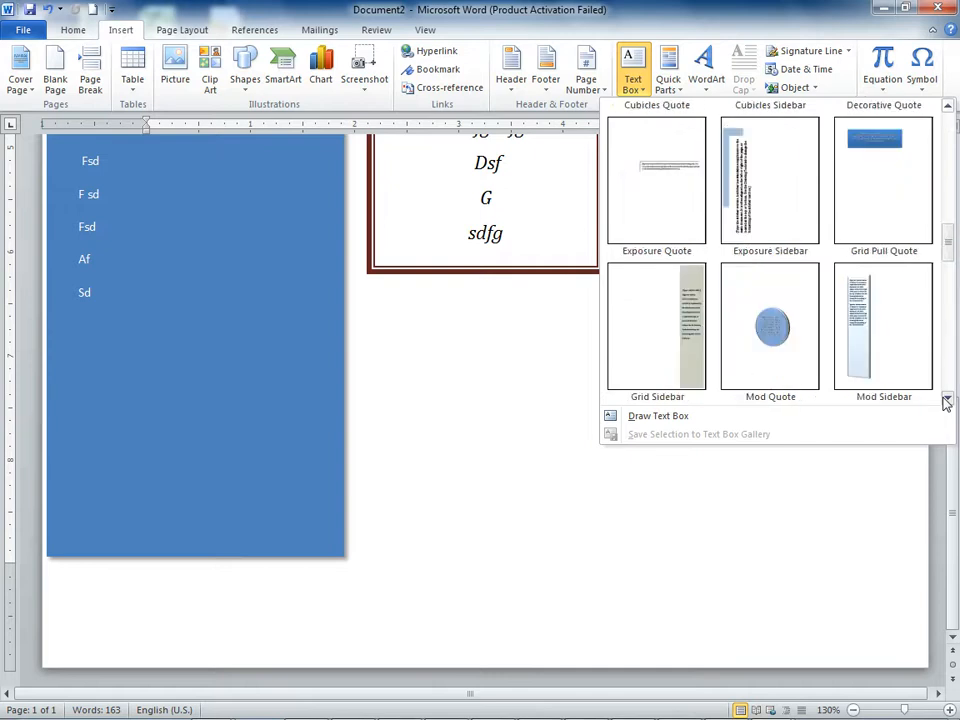
click(945, 399)
click(945, 400)
click(945, 400)
click(945, 400)
click(945, 400)
click(945, 400)
click(945, 400)
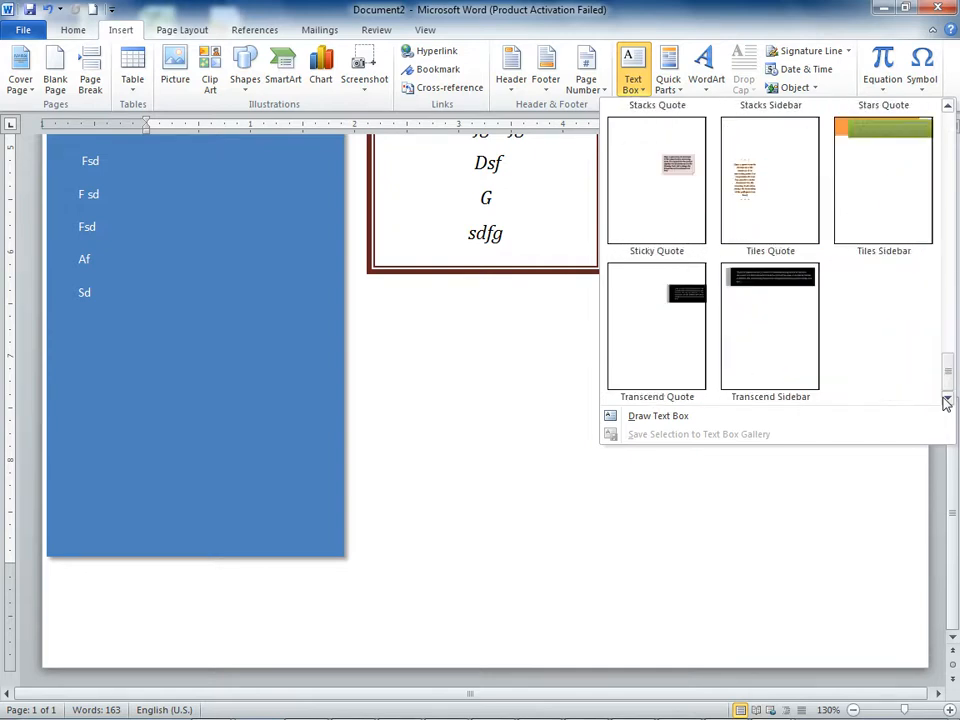
click(489, 366)
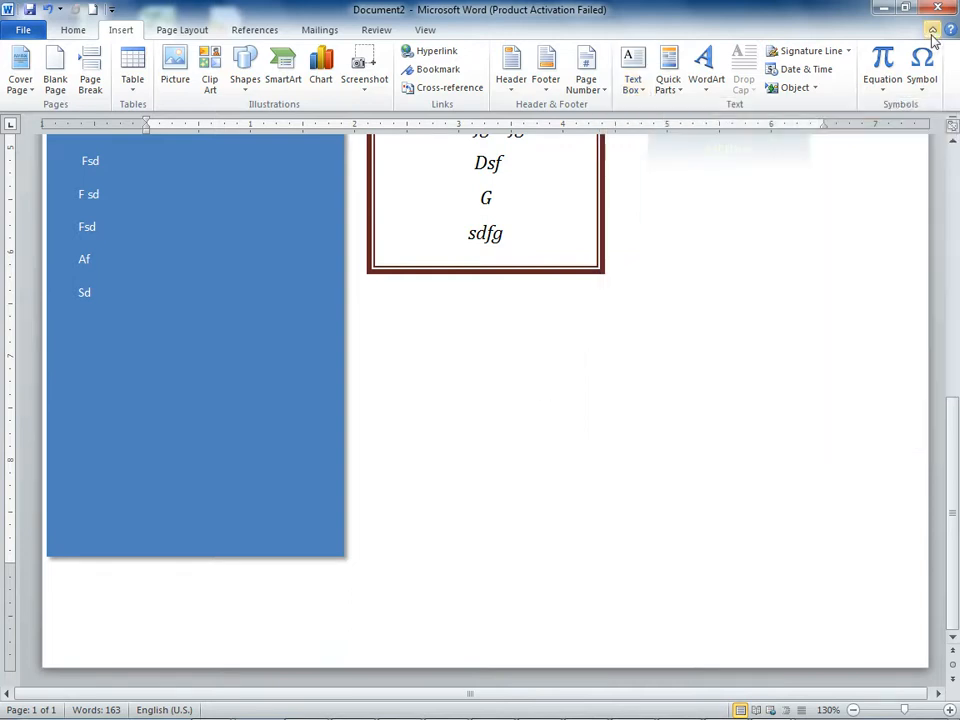
Step: Create a new blank document
click(20, 32)
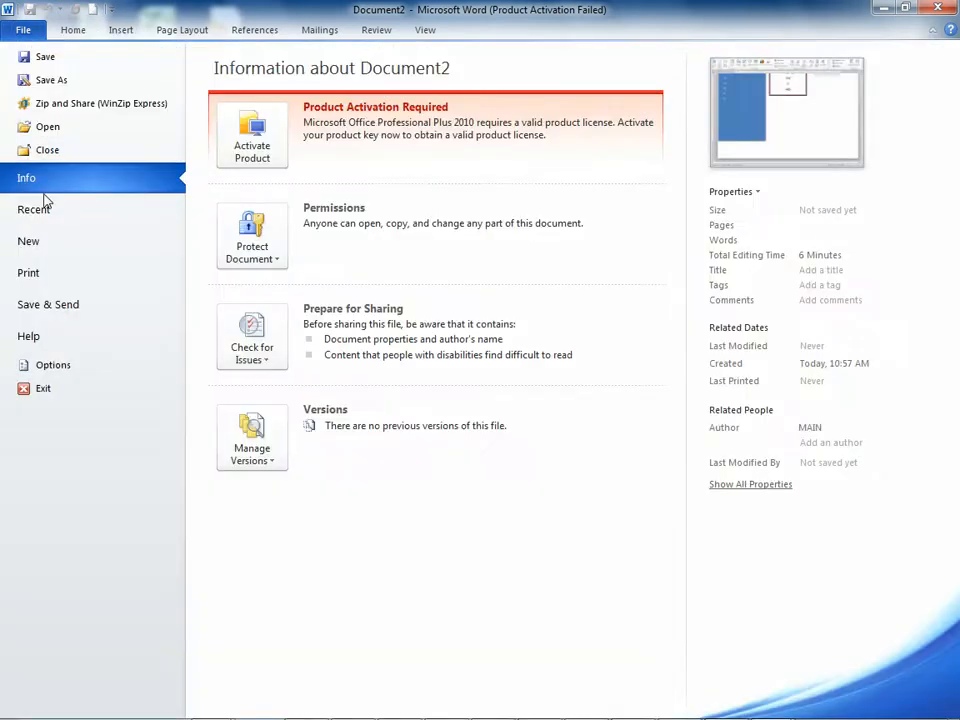
click(62, 252)
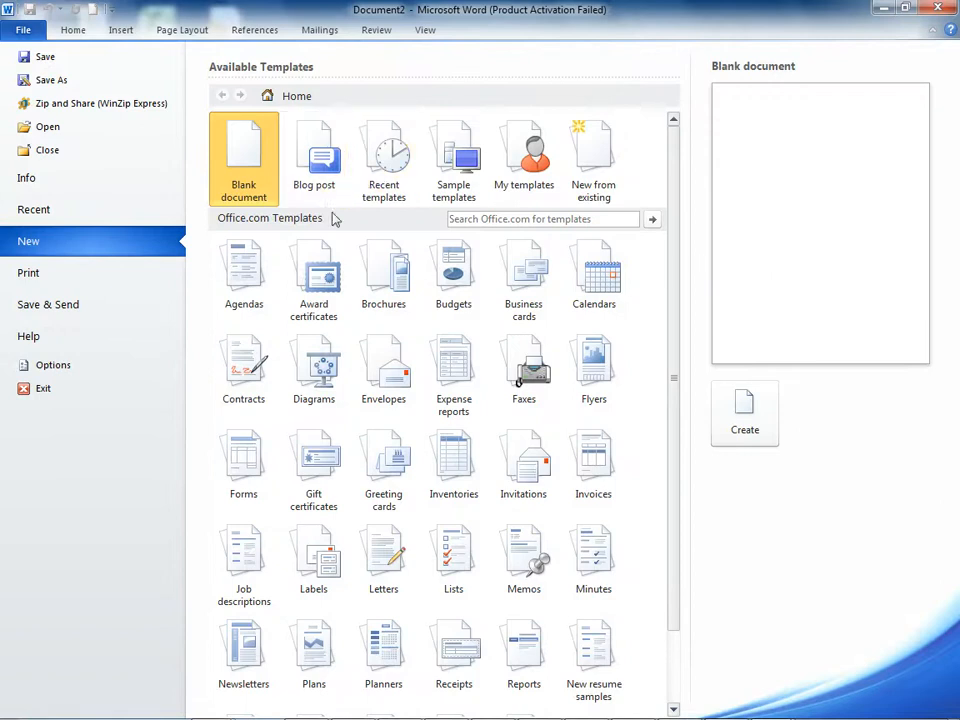
click(743, 400)
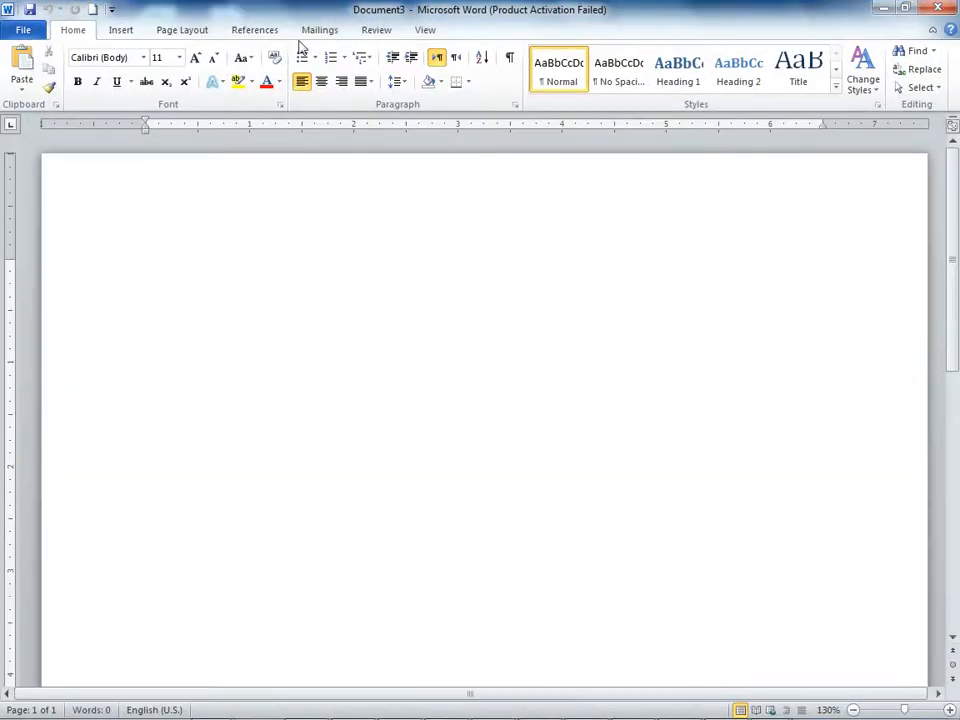
Step: Insert the built-in Puzzle Sidebar text box into the blank document and return to the body text
click(120, 33)
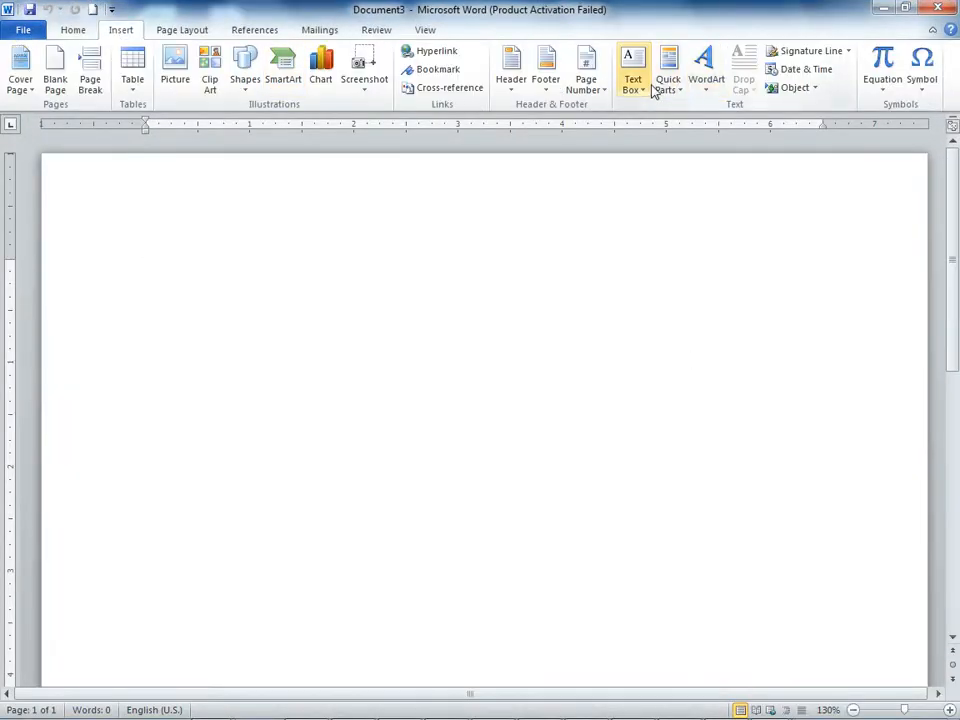
click(645, 85)
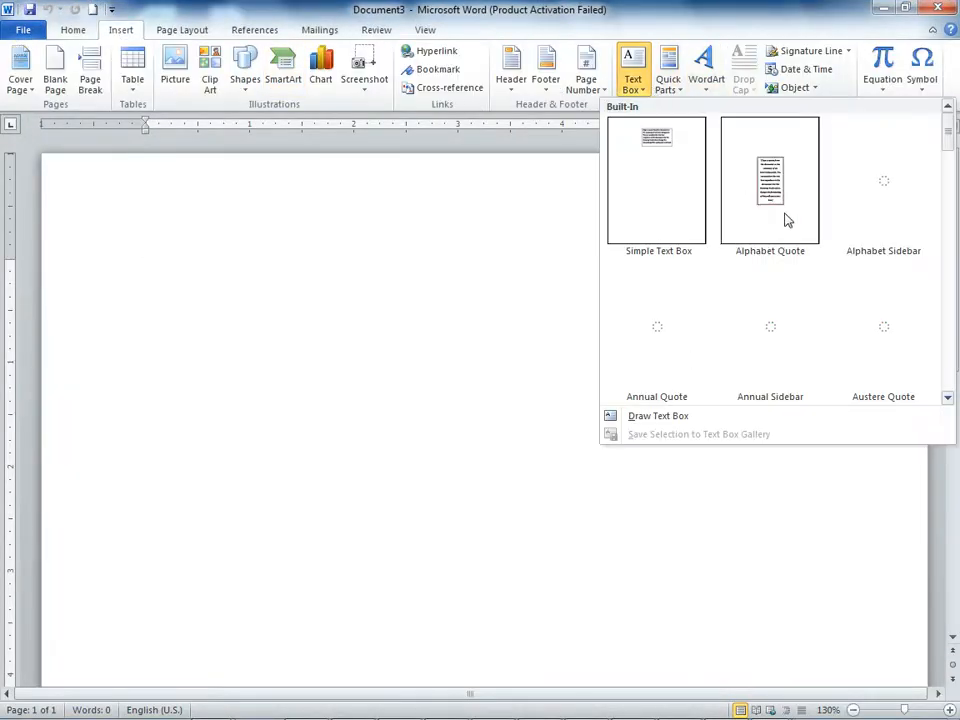
click(947, 398)
click(947, 398)
click(947, 398)
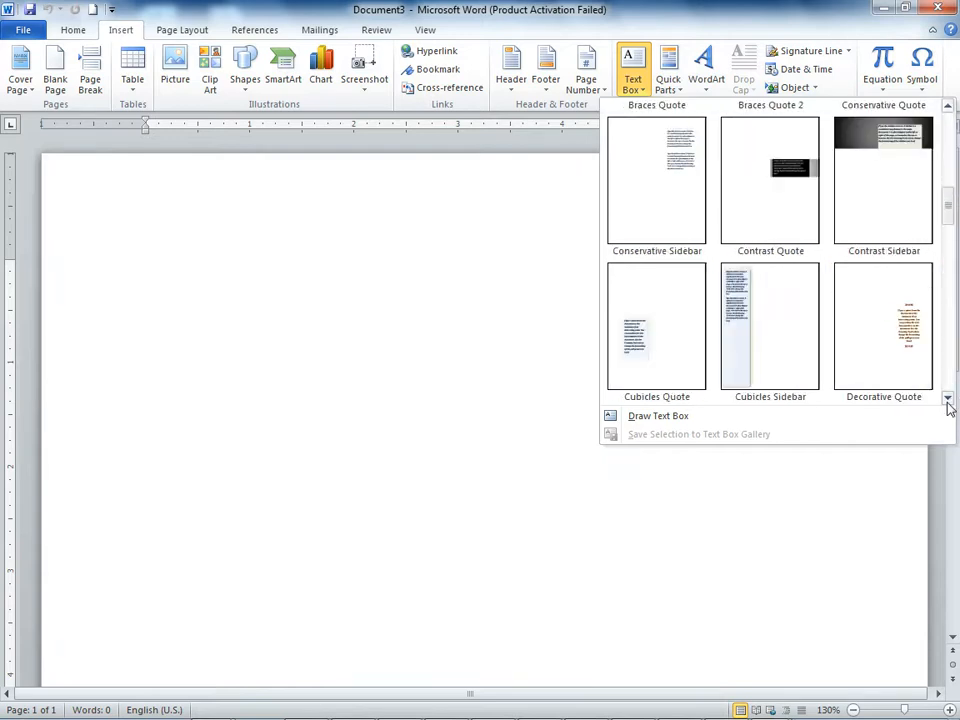
click(947, 398)
click(947, 398)
click(947, 398)
click(947, 398)
click(947, 398)
click(947, 398)
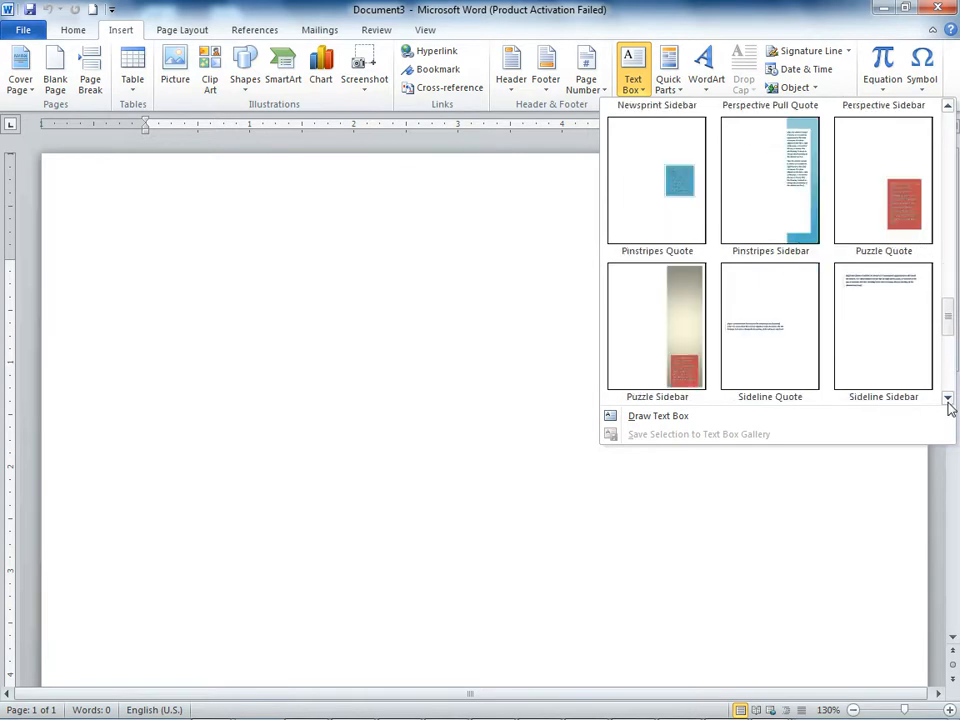
click(947, 398)
click(654, 197)
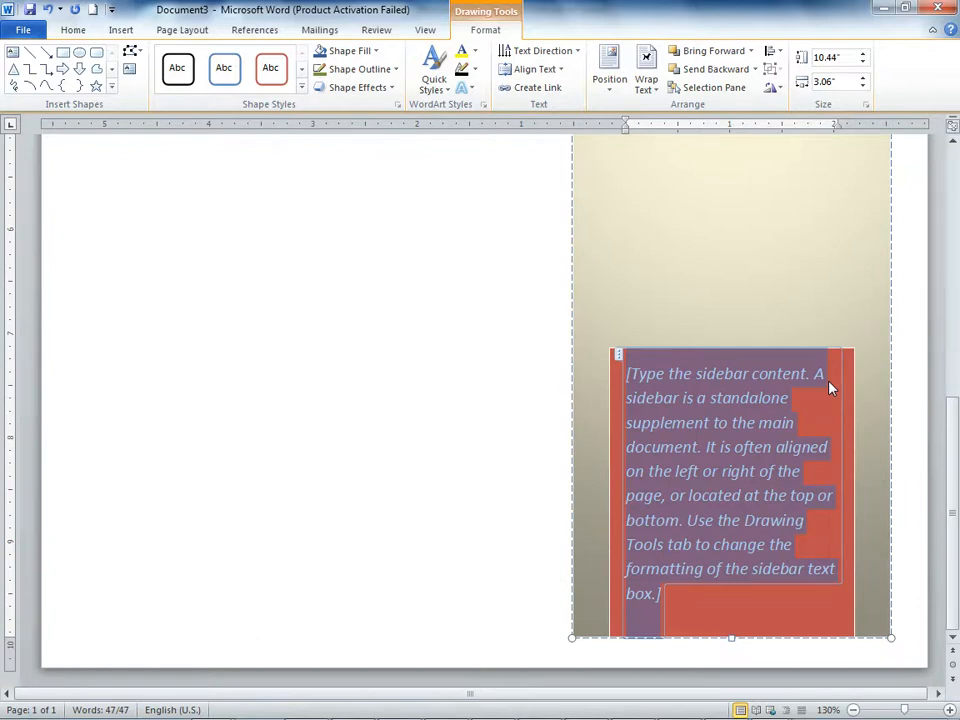
click(482, 292)
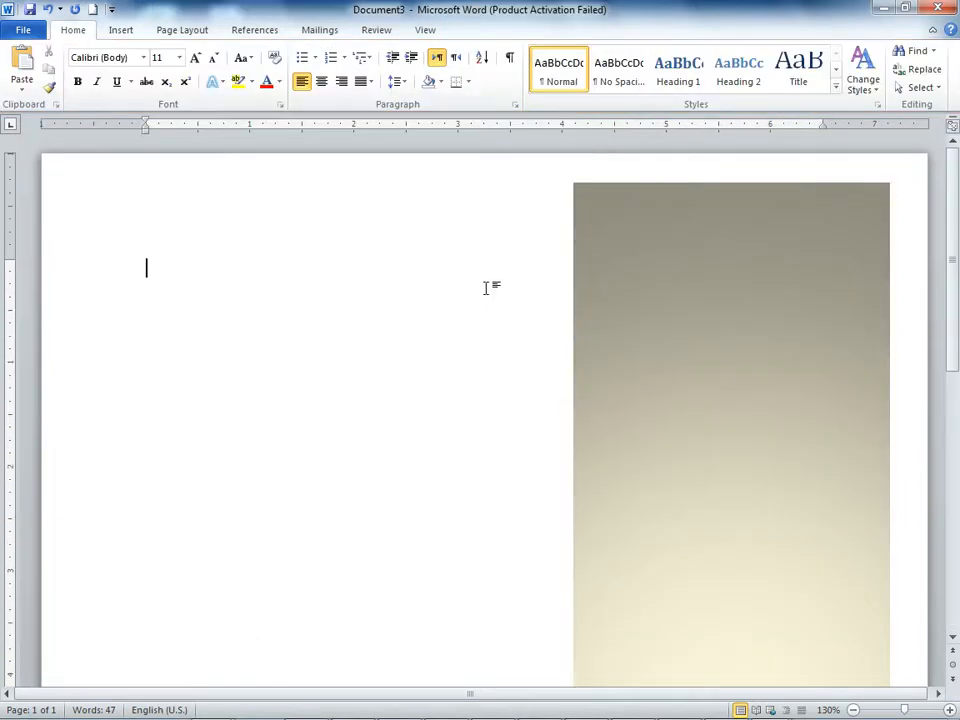
Step: Insert the built-in Annual Sidebar text box on the same page
click(121, 27)
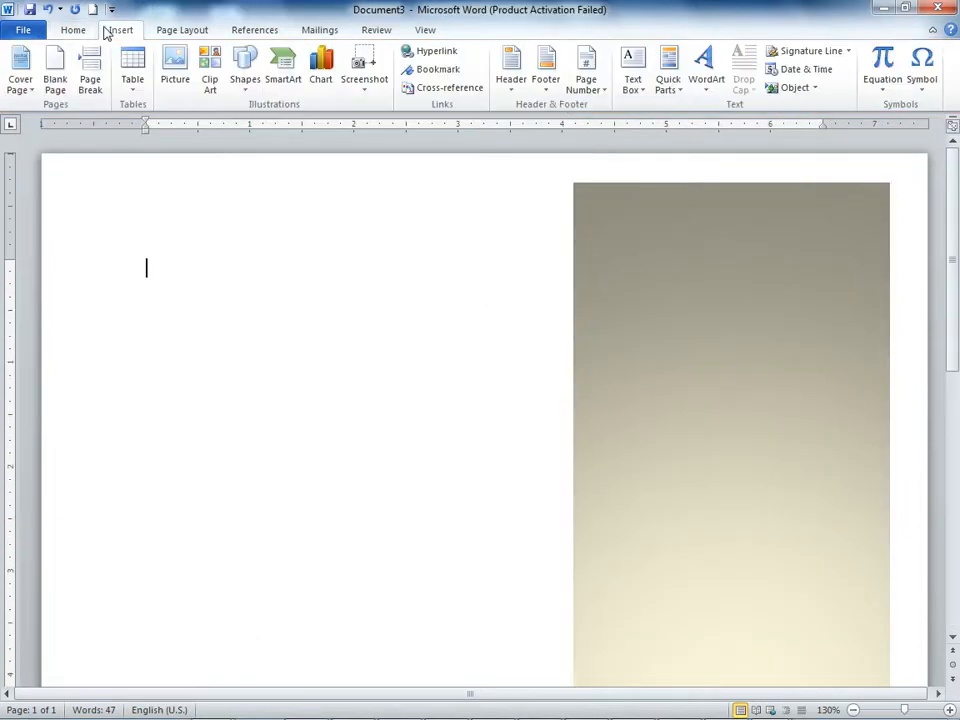
click(640, 92)
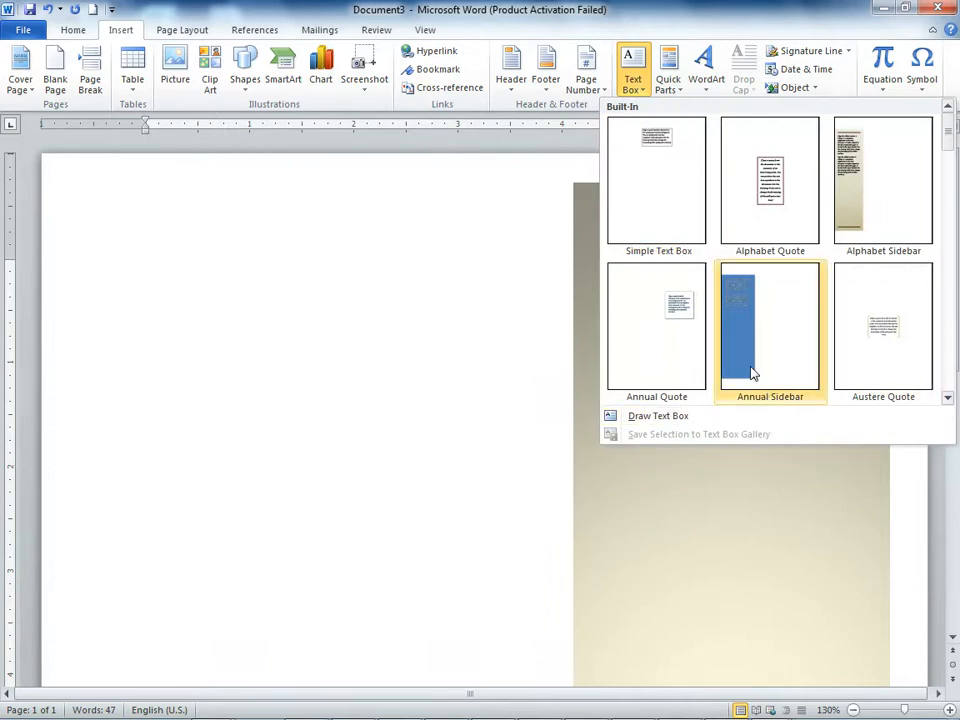
click(751, 373)
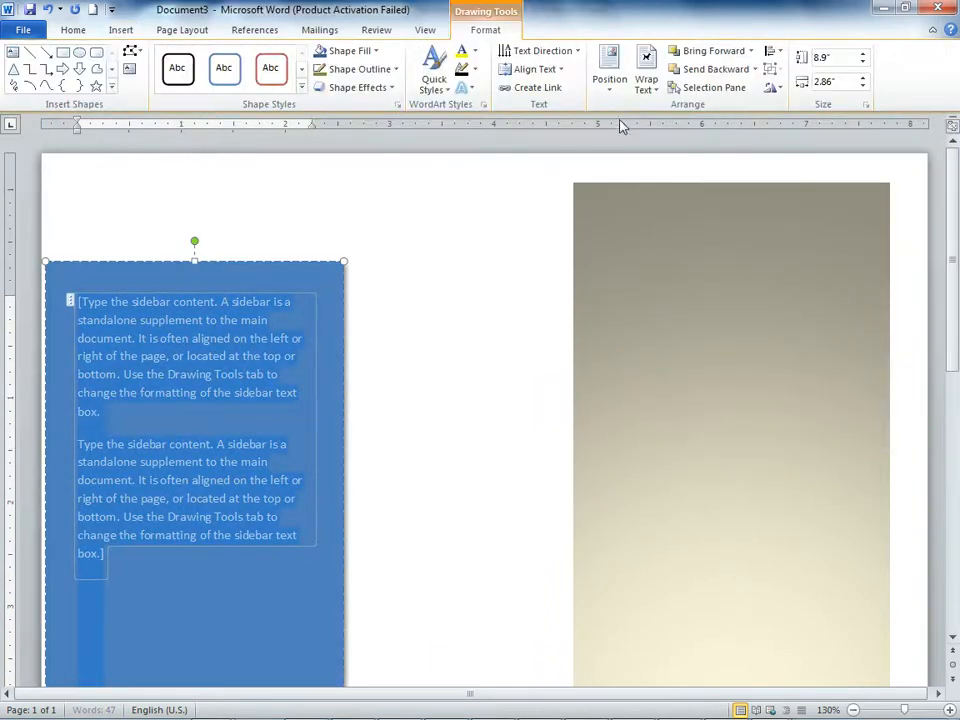
Step: Use Draw Text Box on the selected Annual Sidebar placeholder text
click(73, 30)
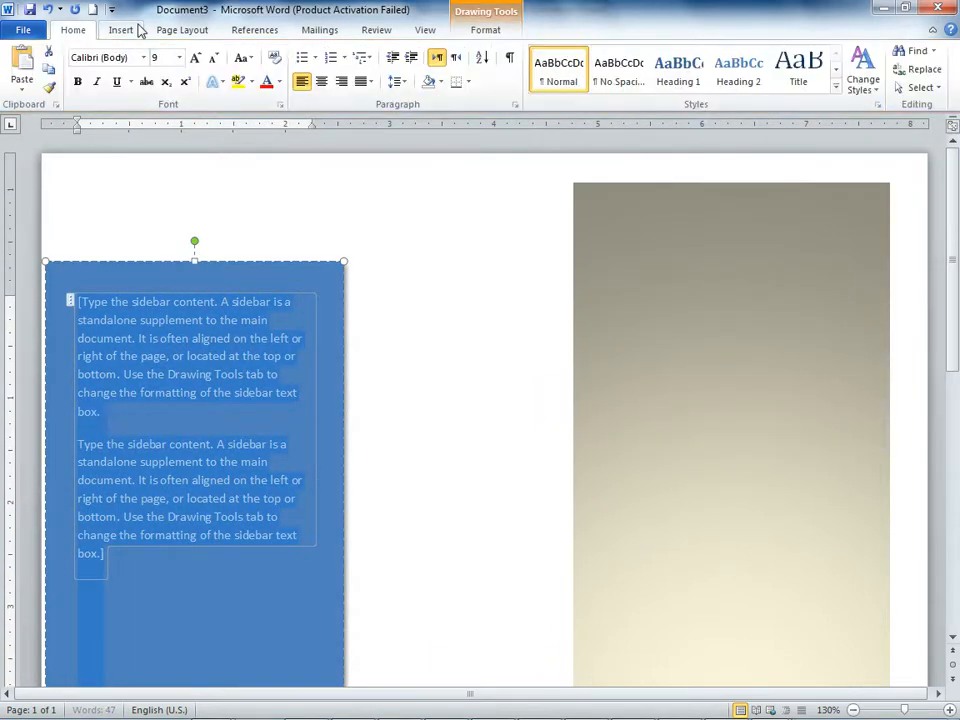
click(130, 30)
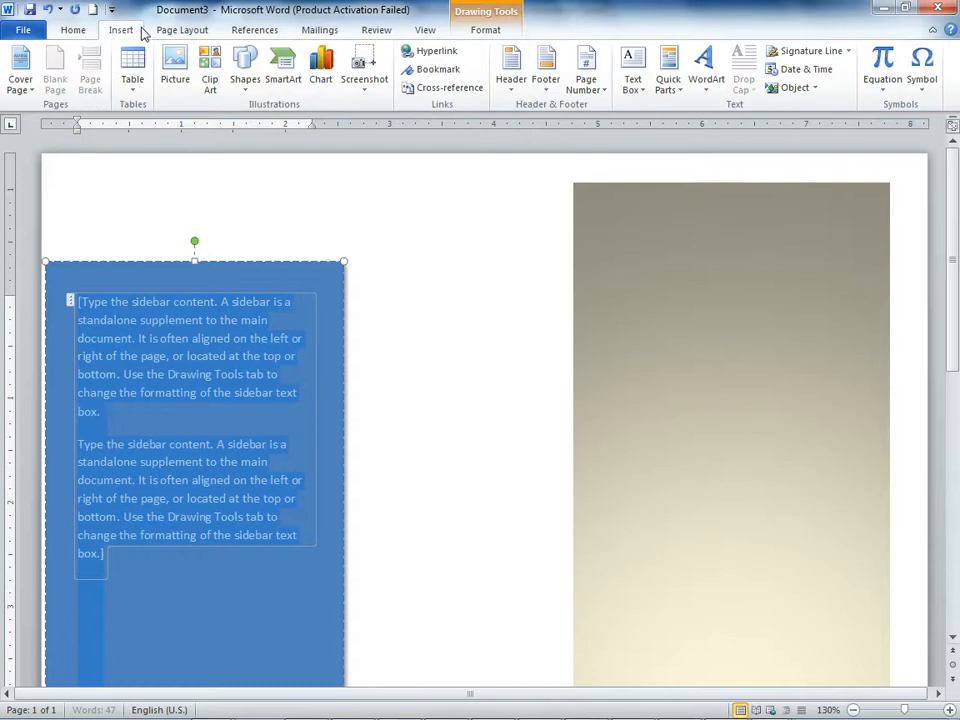
click(640, 88)
click(681, 106)
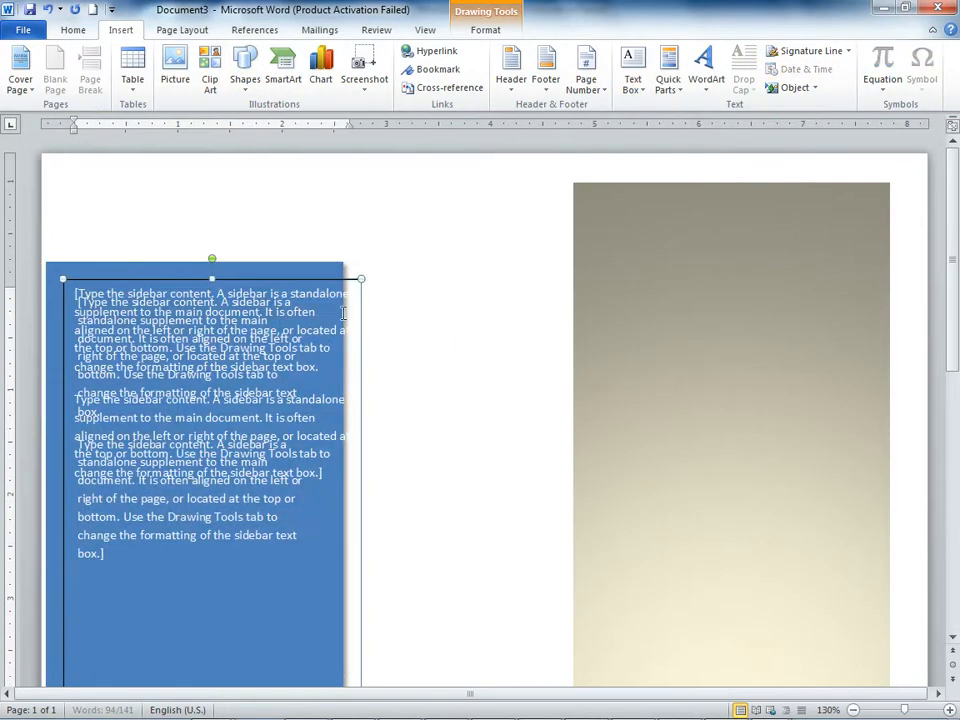
Step: Try to draw another text box from the blank area between the two sidebars across the beige sidebar
click(645, 90)
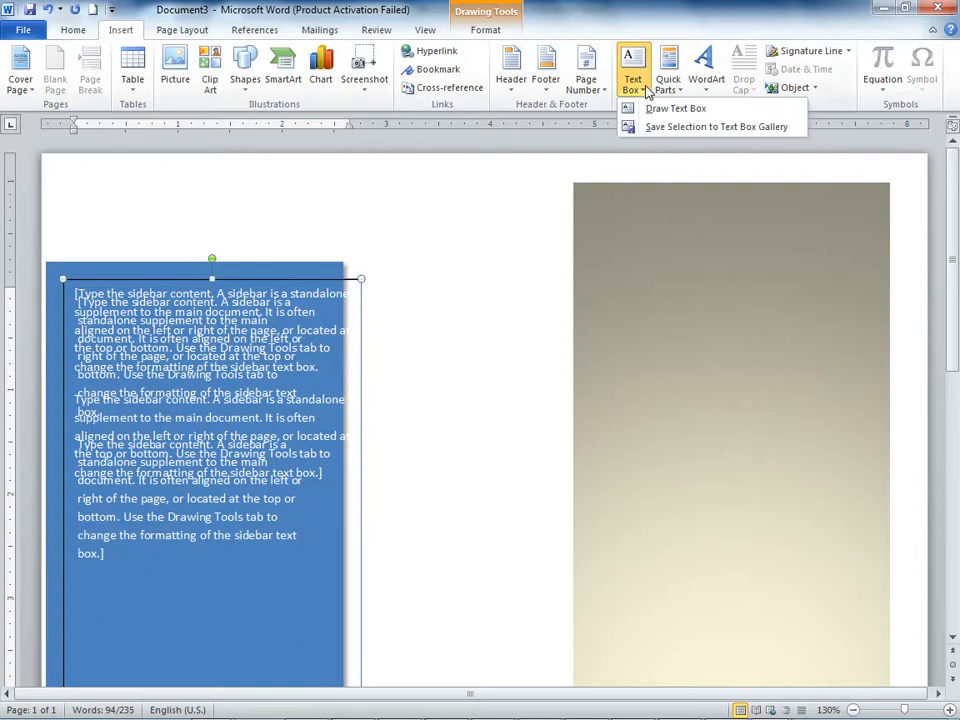
click(655, 108)
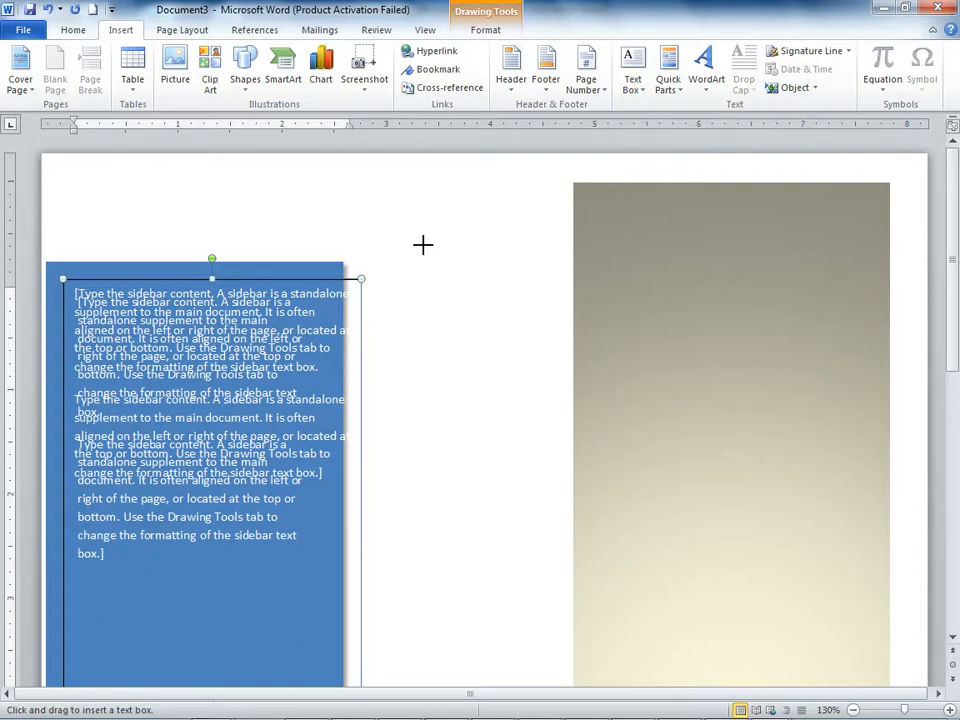
mouse_move(378, 215)
mouse_down()
mouse_move(748, 304)
mouse_move(874, 302)
mouse_up()
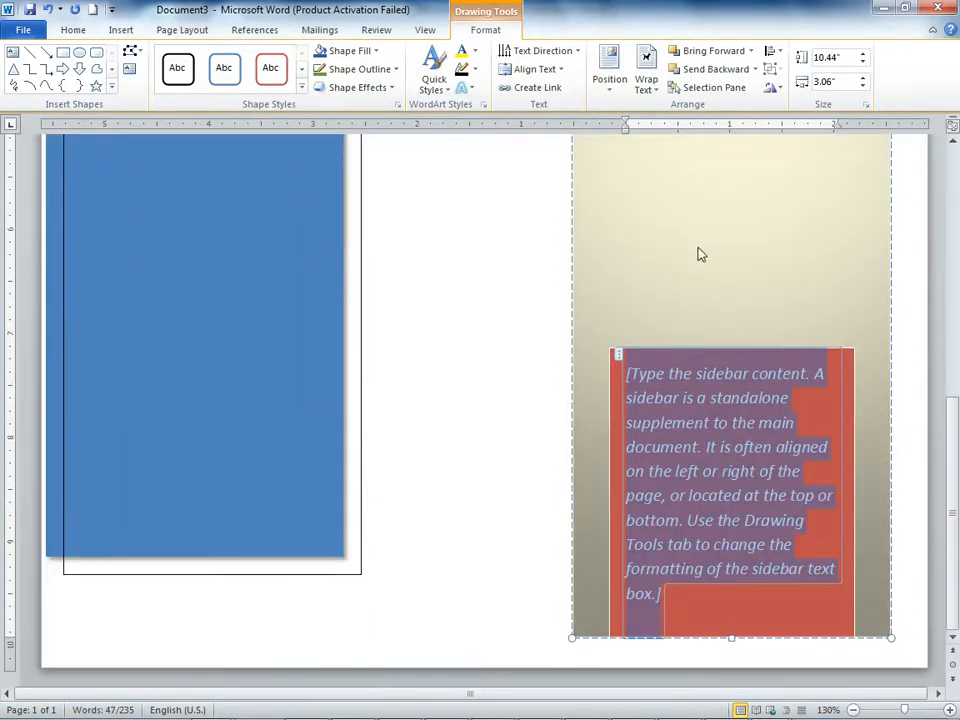
Step: Start another new document from the Blank document template
click(24, 29)
click(42, 242)
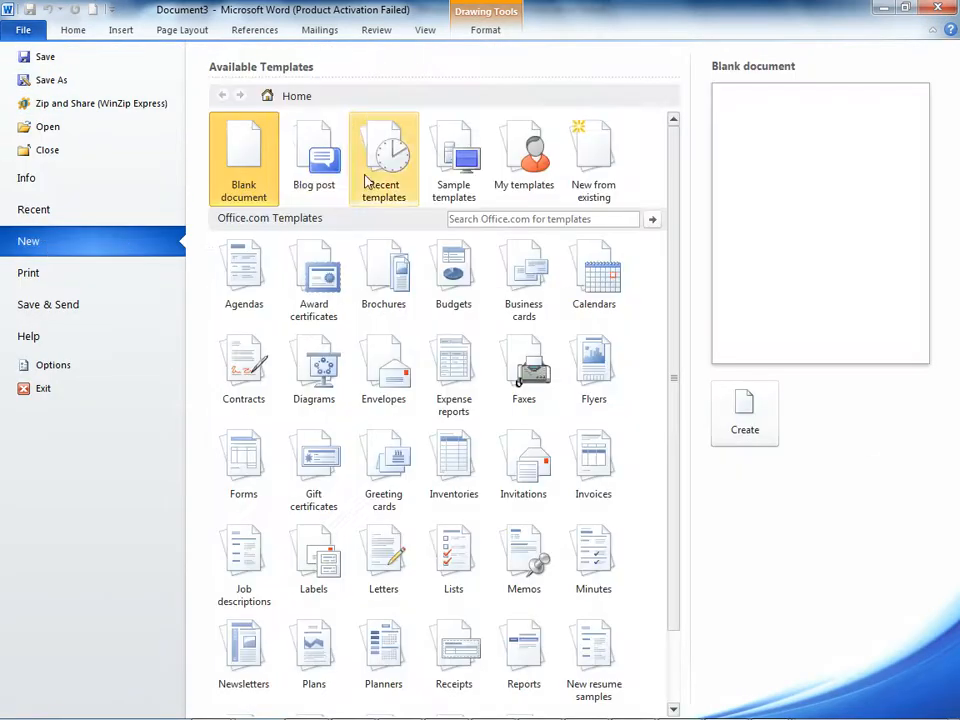
double_click(176, 122)
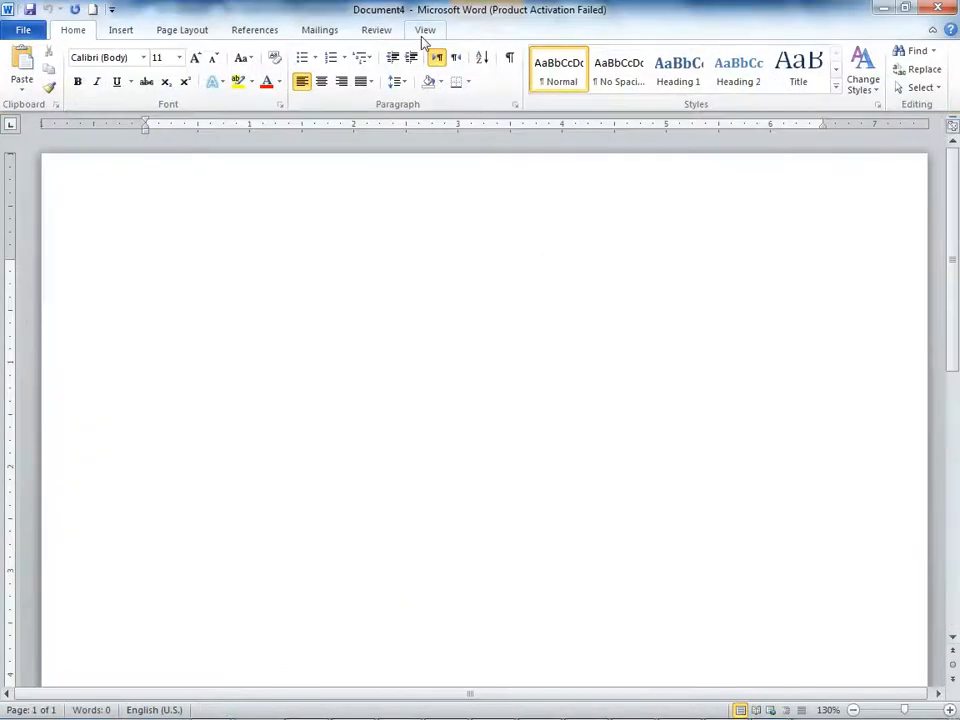
Step: Insert the AutoText entry "M" from Quick Parts at the start of the blank document
click(128, 30)
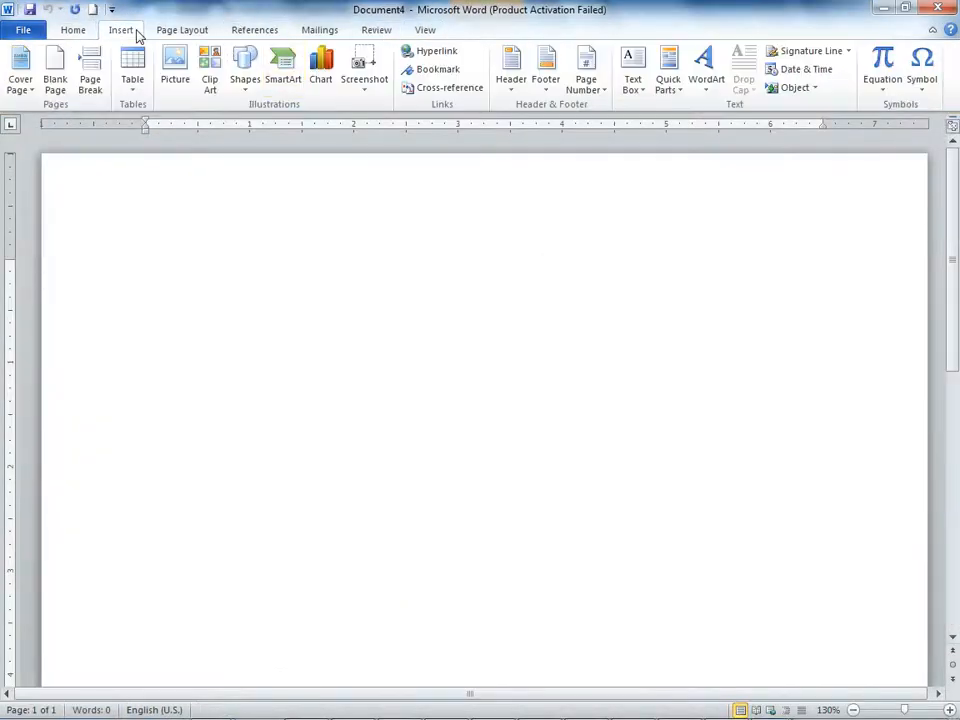
click(680, 95)
mouse_move(692, 110)
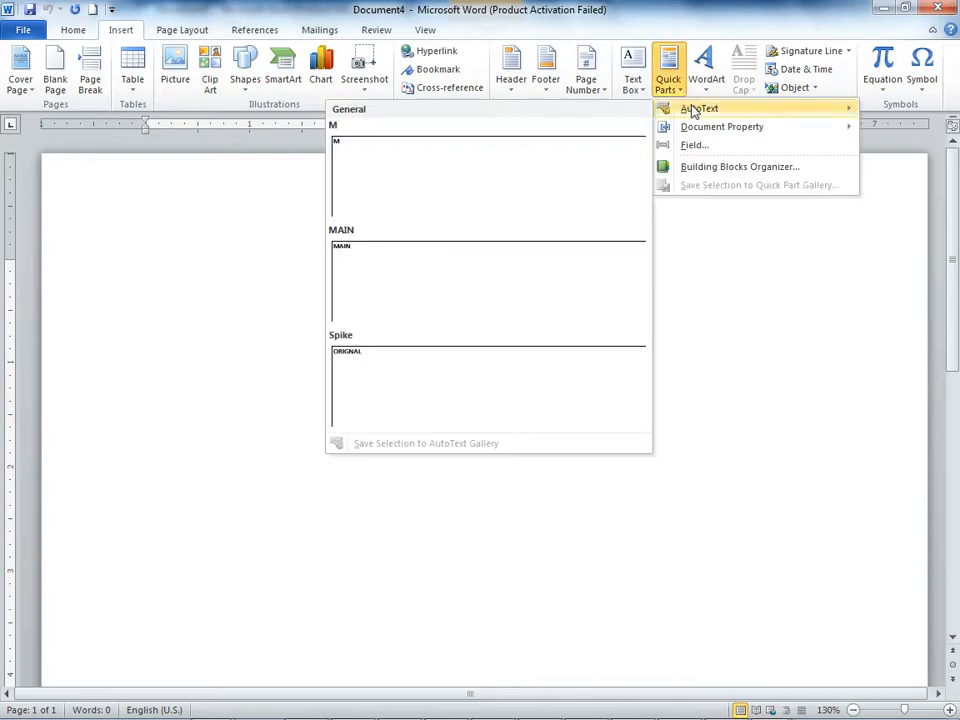
click(572, 193)
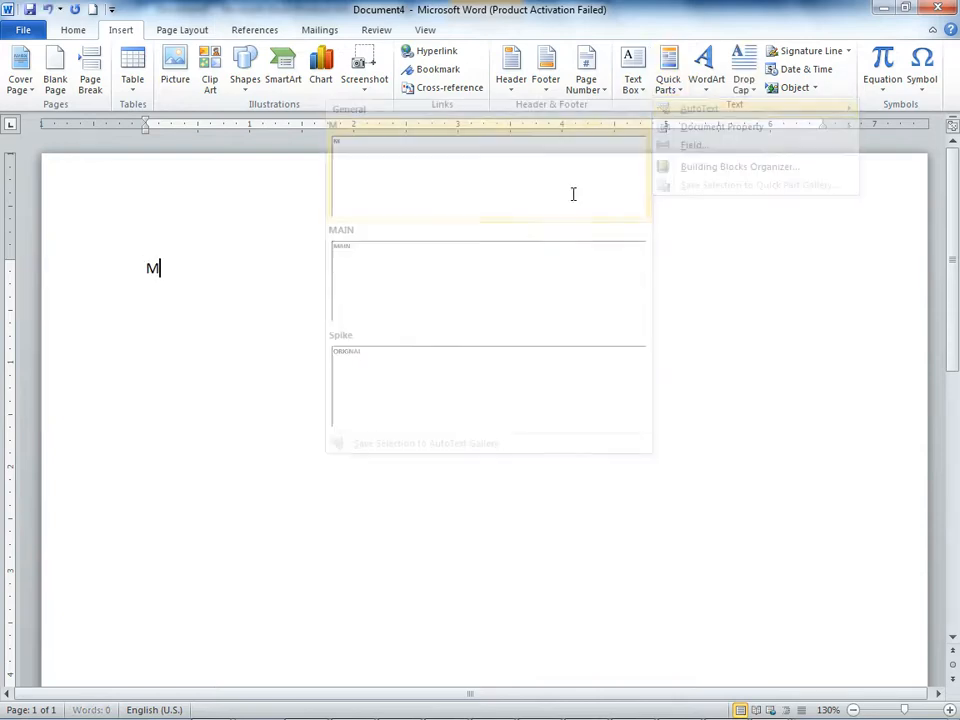
Step: Insert the Company Address document property after the "M" and leave its field
click(680, 92)
mouse_move(728, 129)
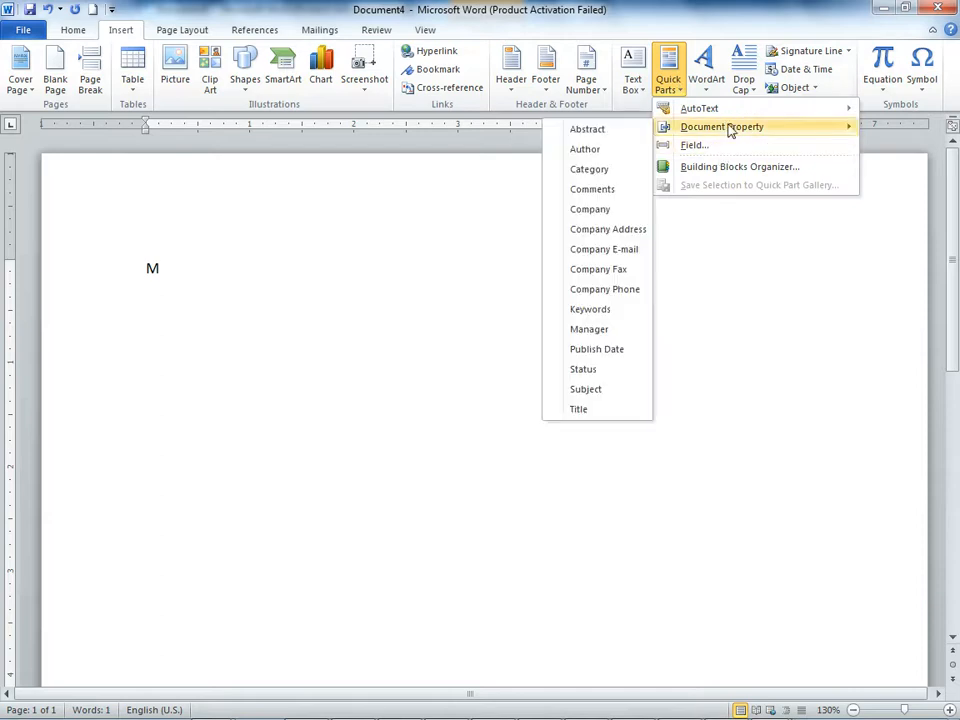
click(590, 230)
click(531, 273)
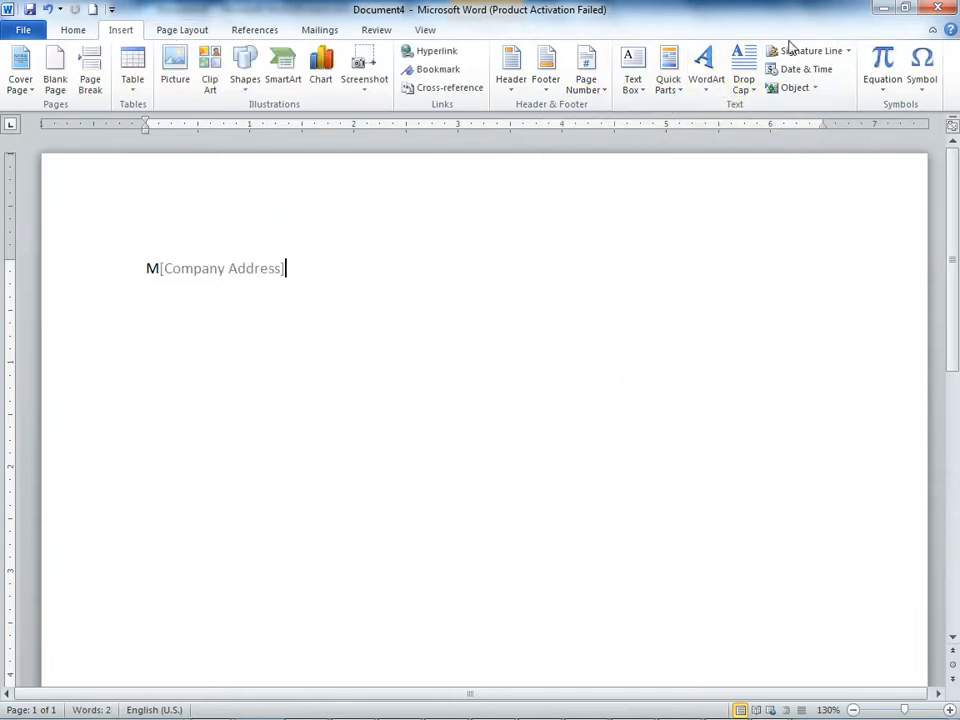
Step: Insert the Publish Date document property after the Company Address field
click(667, 80)
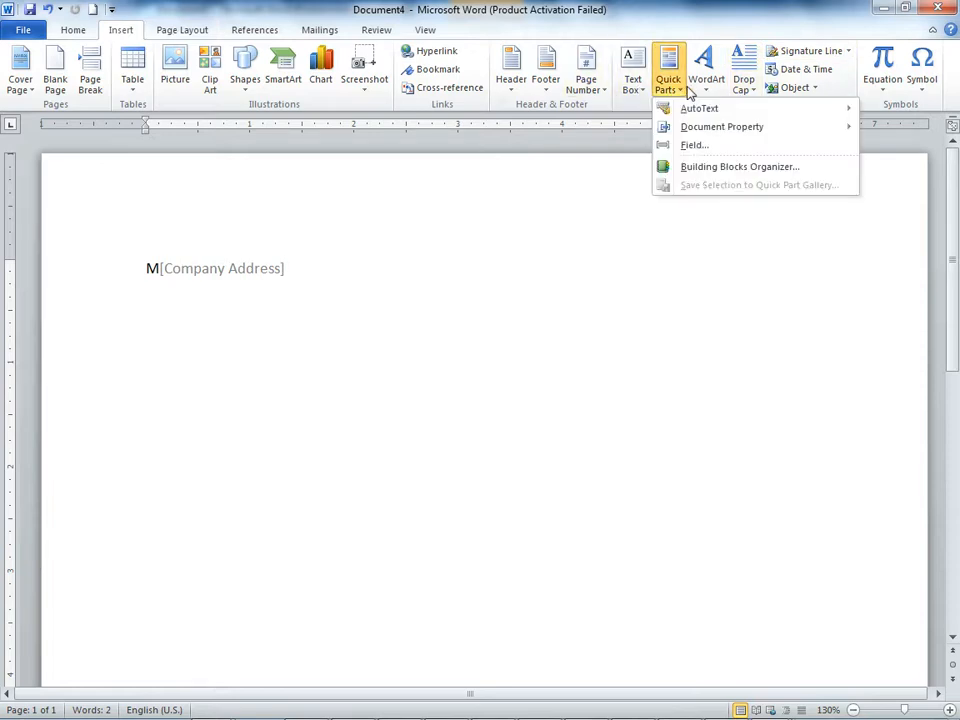
mouse_move(738, 135)
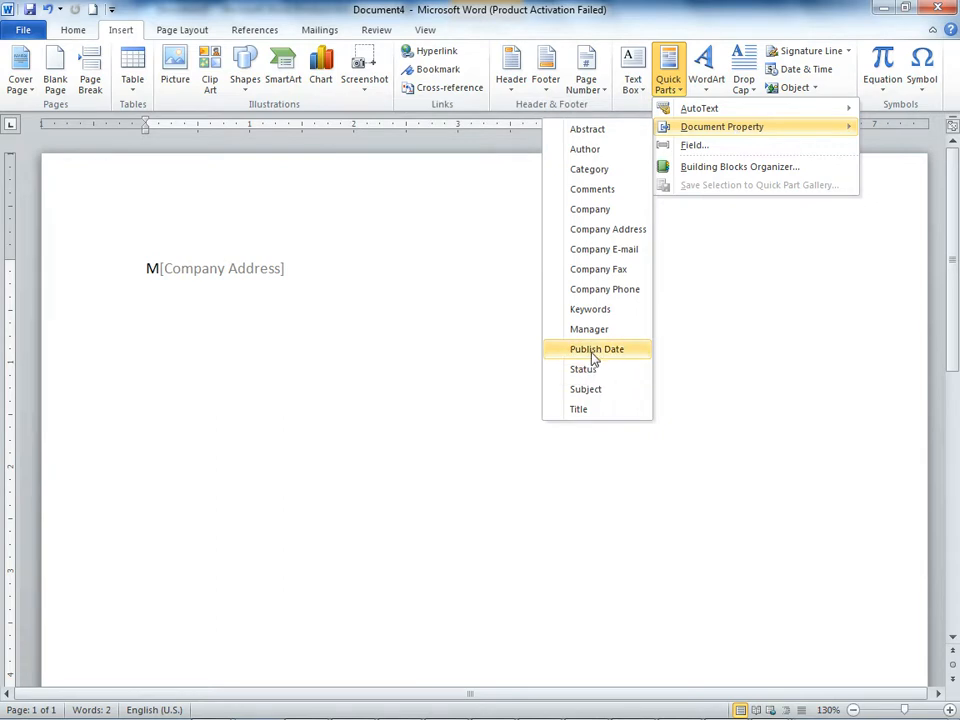
click(595, 350)
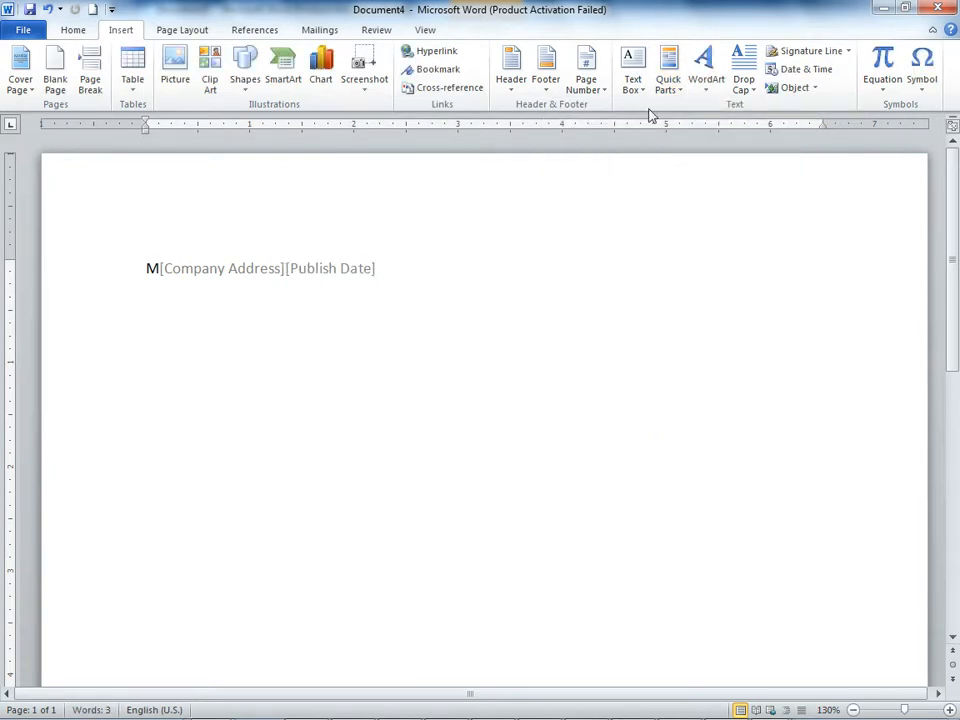
Step: Insert the Spike AutoText entry "ORIGNAL" after the Publish Date field
click(668, 82)
mouse_move(716, 116)
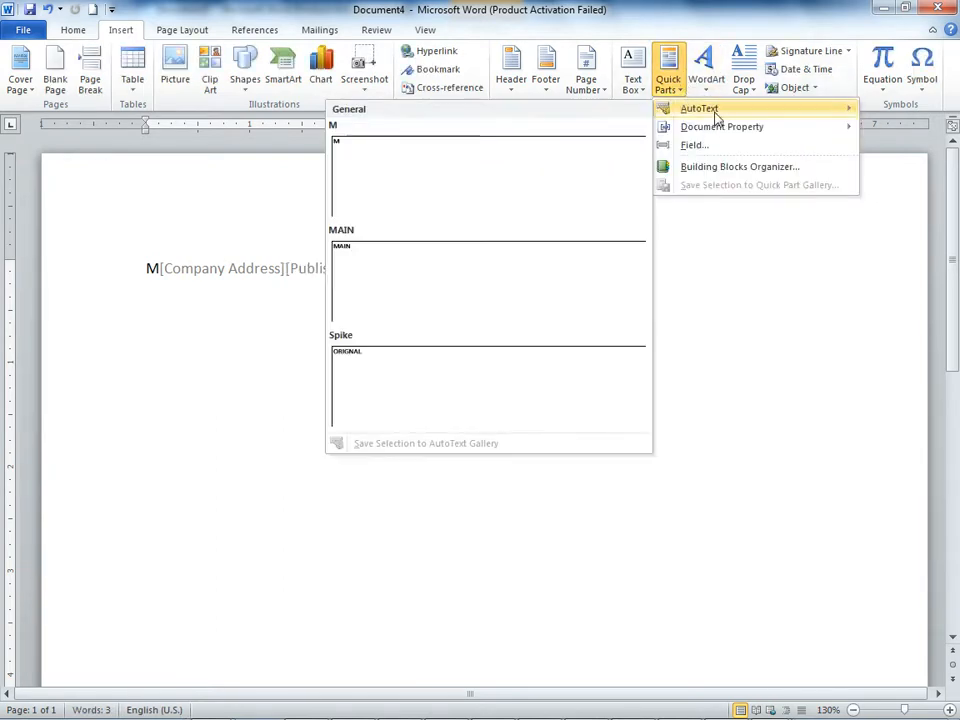
click(464, 391)
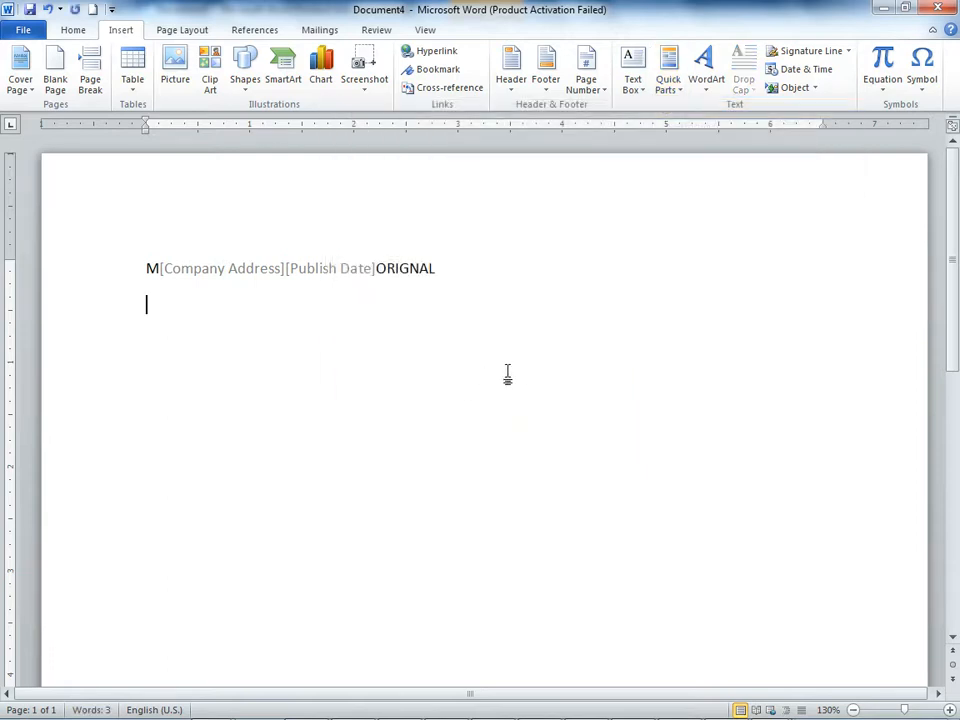
Step: Insert the Company Fax document property on the second line
click(680, 100)
mouse_move(771, 130)
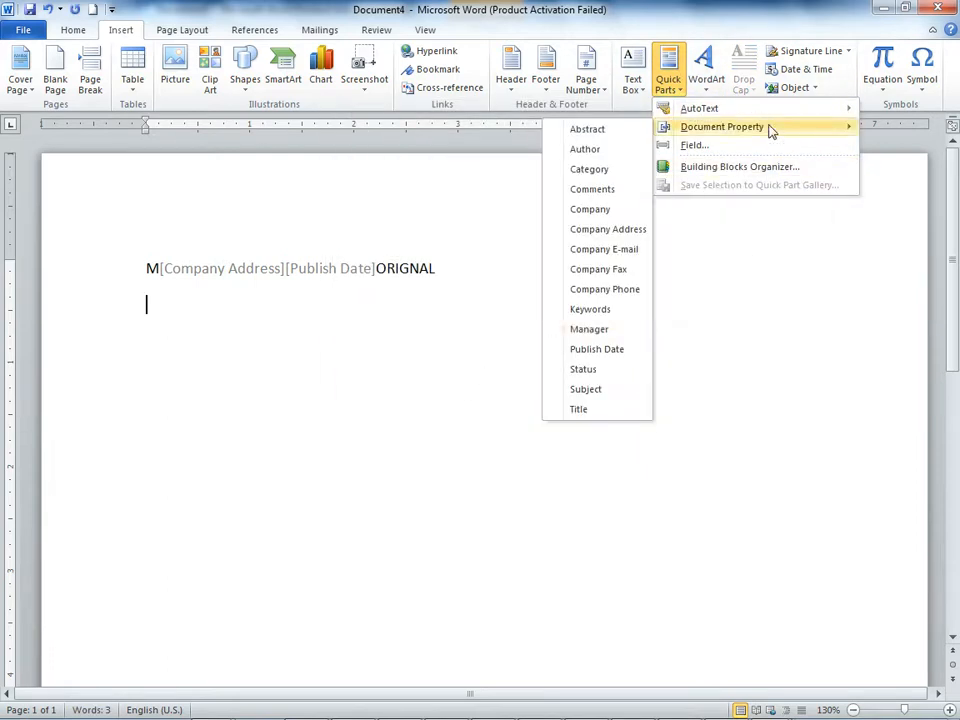
click(612, 270)
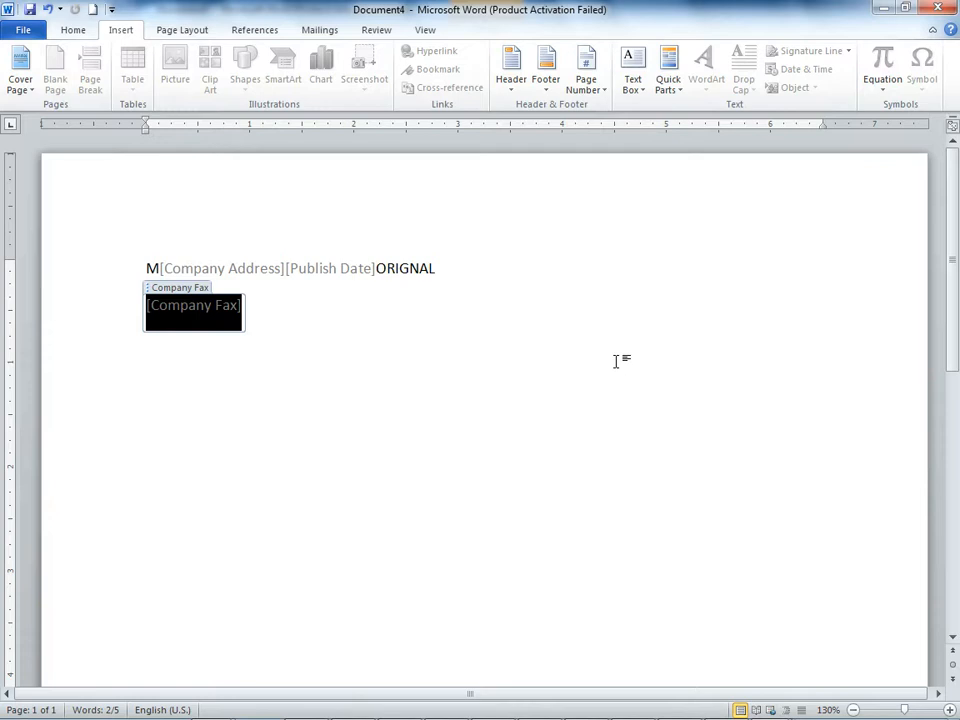
Step: Leave the Company Fax field for the blank line below and insert the Sideline cover page from the Building Blocks Organizer
click(616, 361)
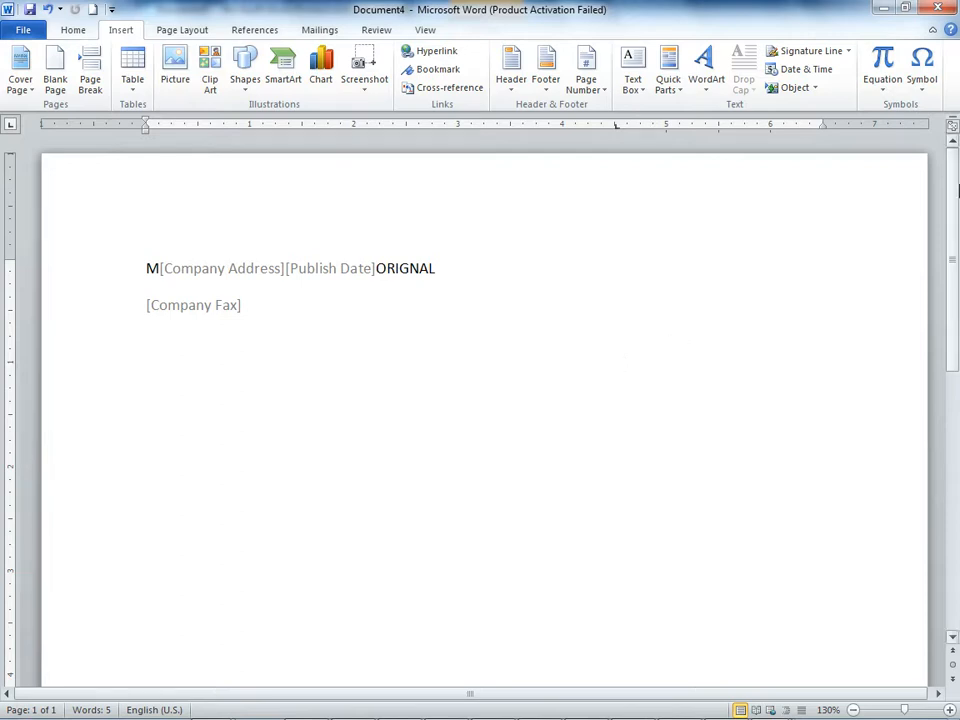
click(668, 80)
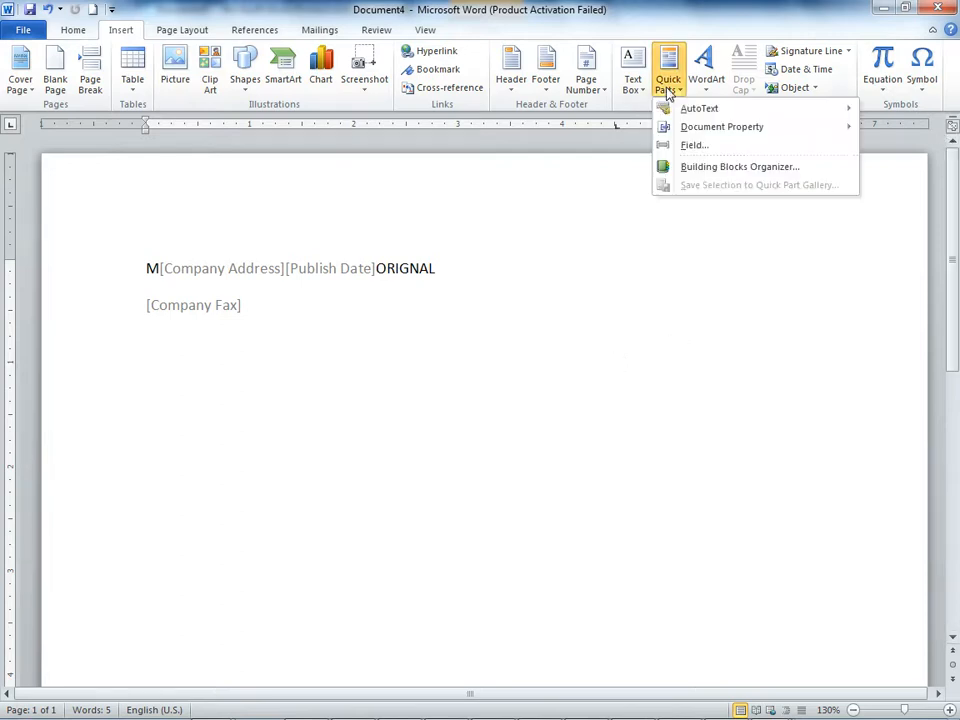
click(720, 167)
click(412, 343)
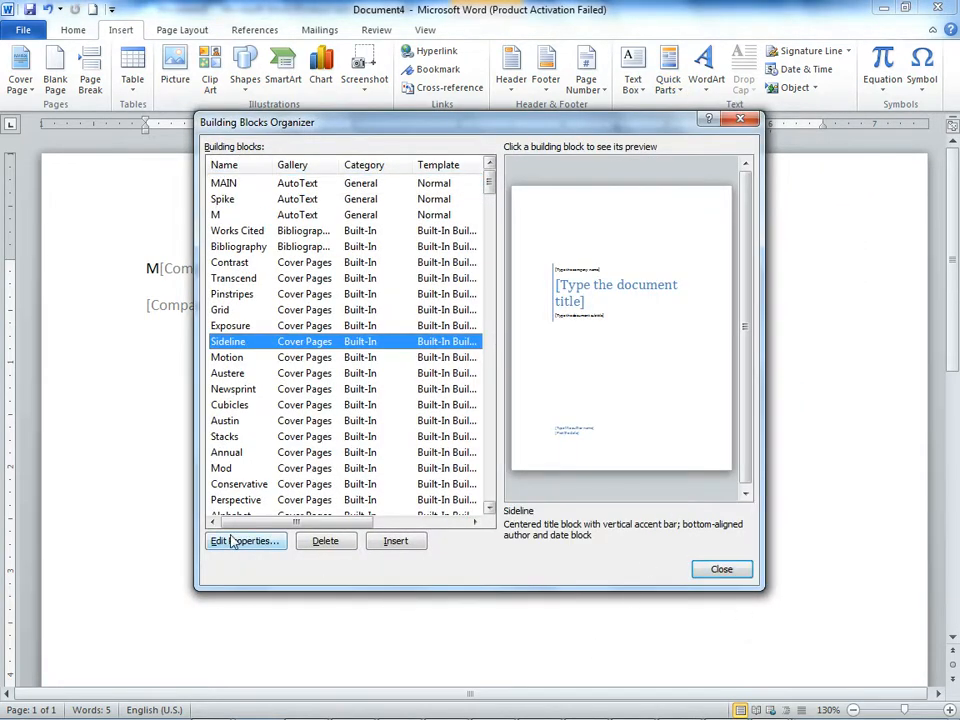
click(396, 541)
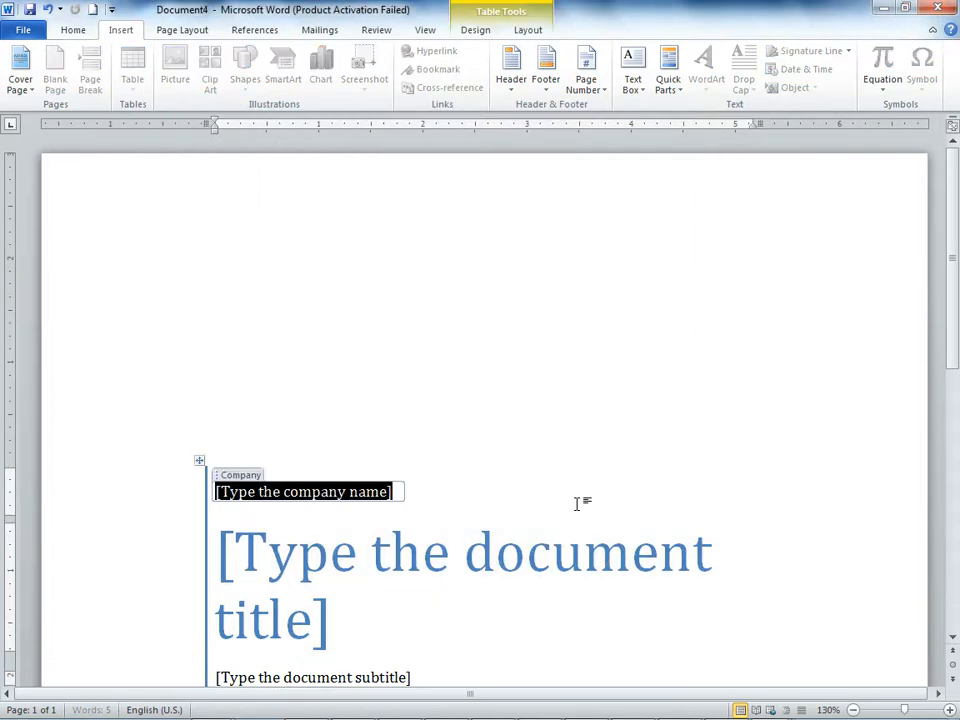
scroll(574, 503, down, 3)
scroll(576, 503, up, 4)
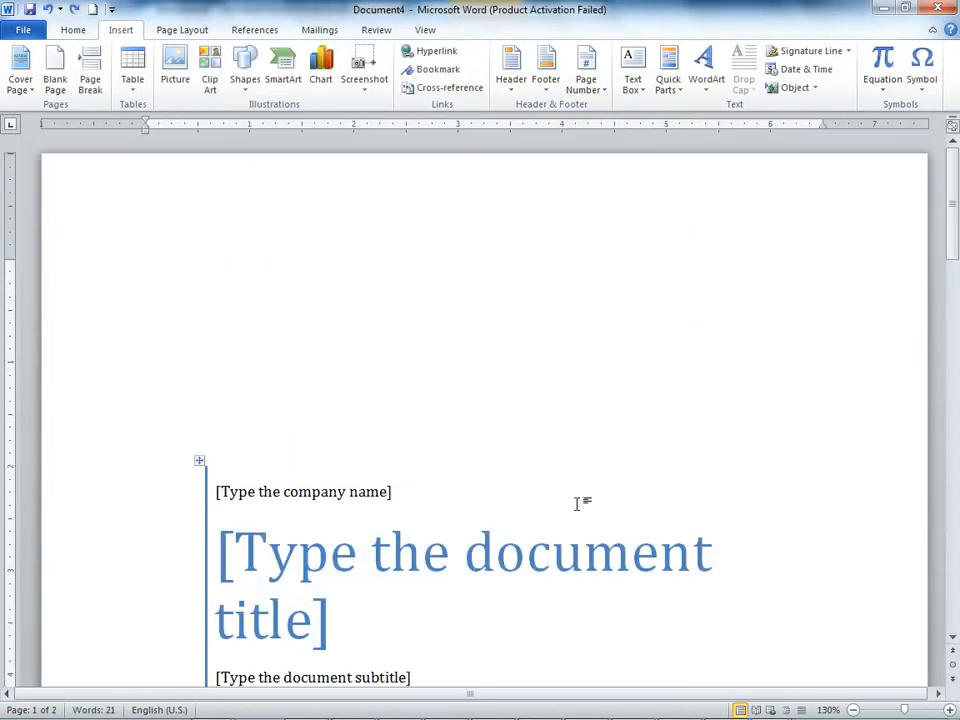
Step: Insert the Motion cover page from the Building Blocks Organizer and look through the pages
click(679, 90)
click(688, 168)
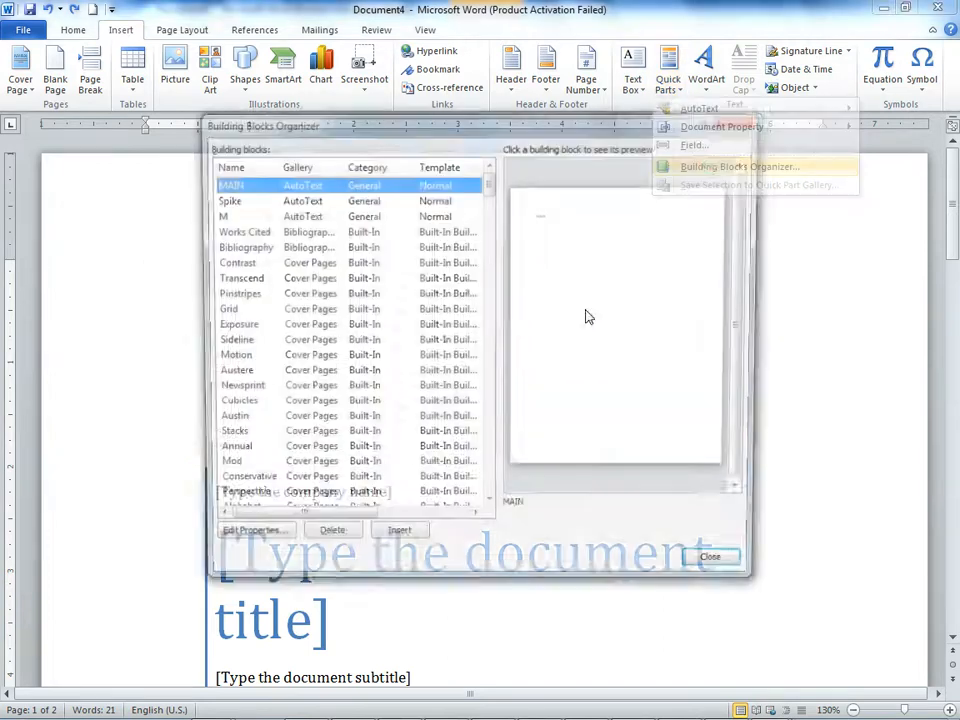
click(272, 404)
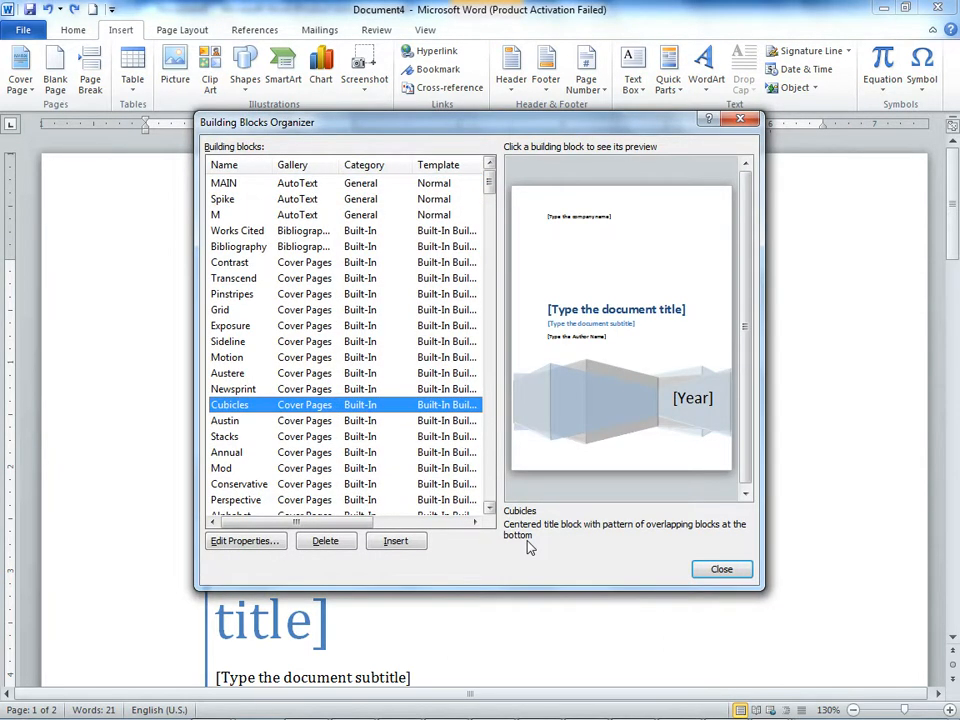
click(340, 436)
click(306, 357)
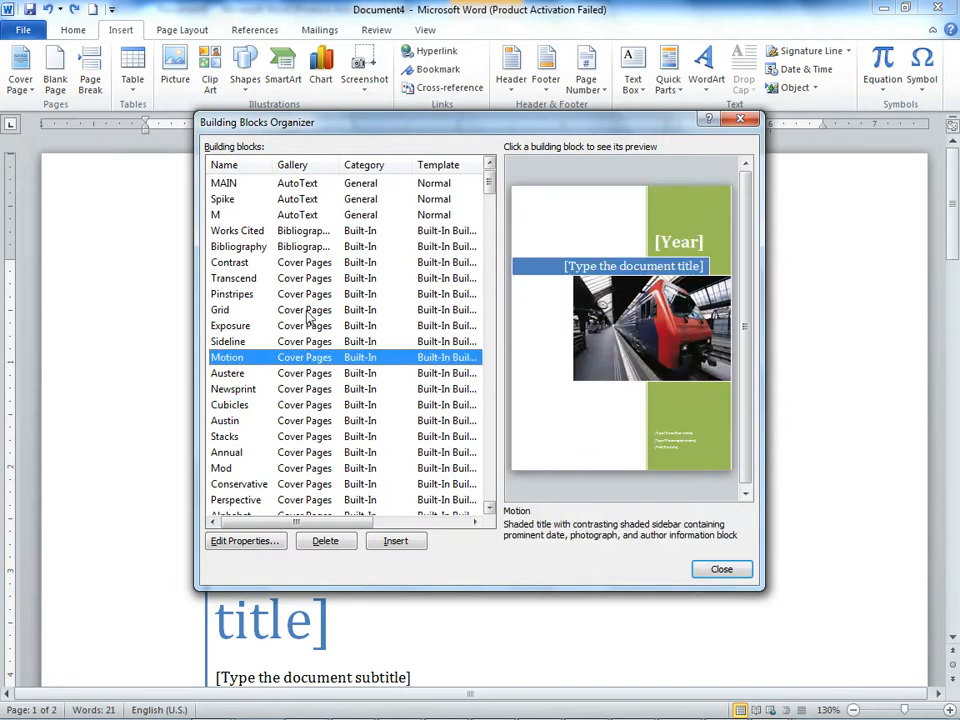
click(395, 541)
scroll(516, 527, down, 10)
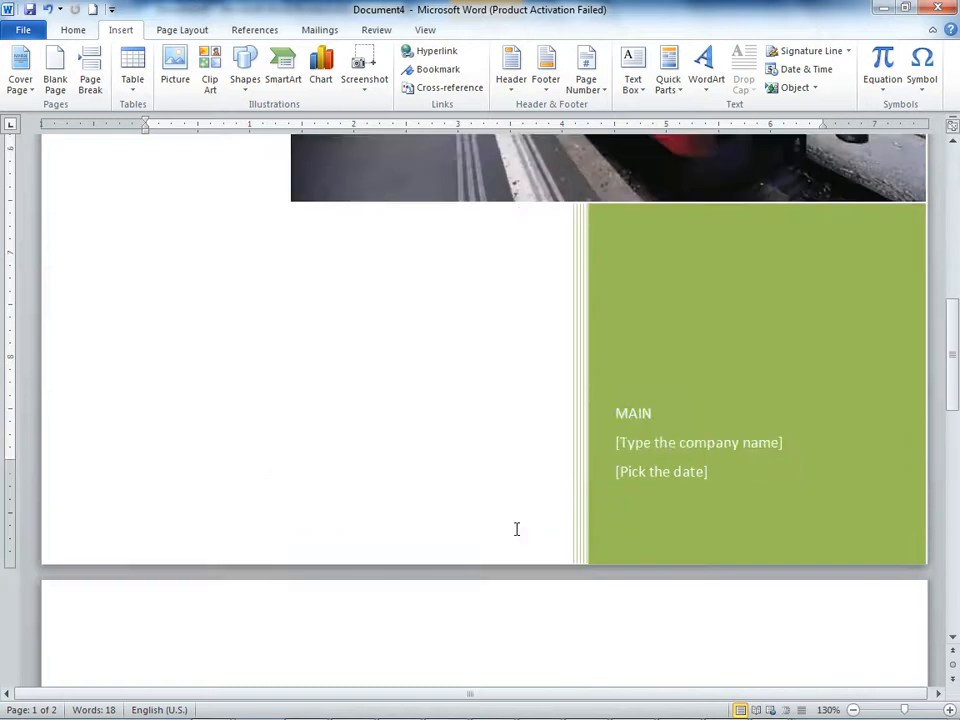
scroll(516, 529, down, 9)
scroll(515, 533, down, 2)
scroll(514, 531, up, 5)
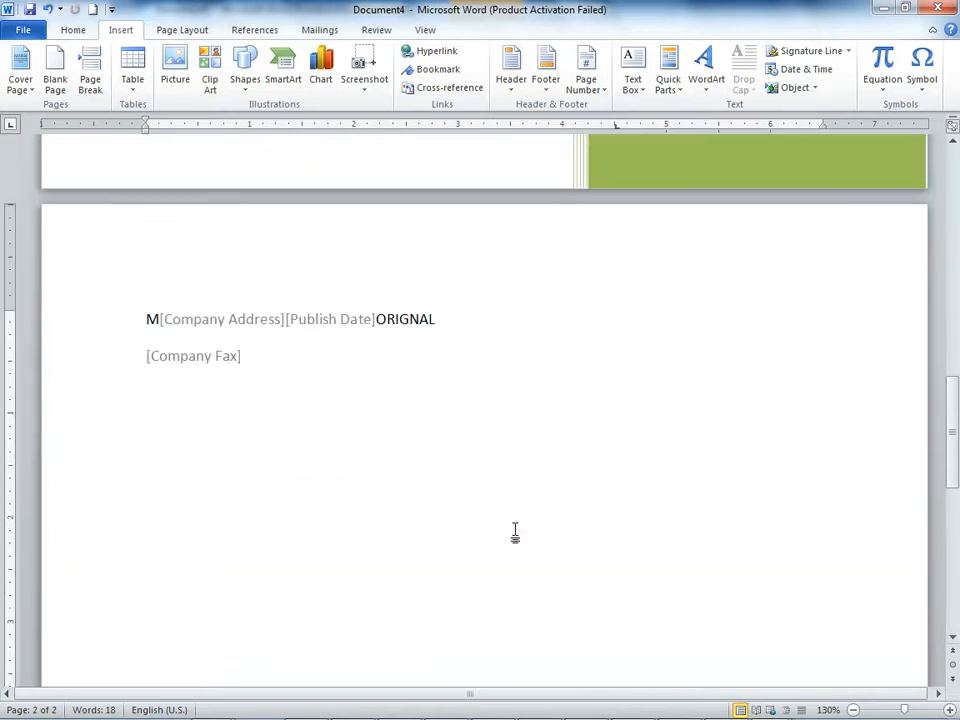
Step: Replace the cover page with the built-in Pinstripes design from the Building Blocks Organizer and return to the second page
click(692, 96)
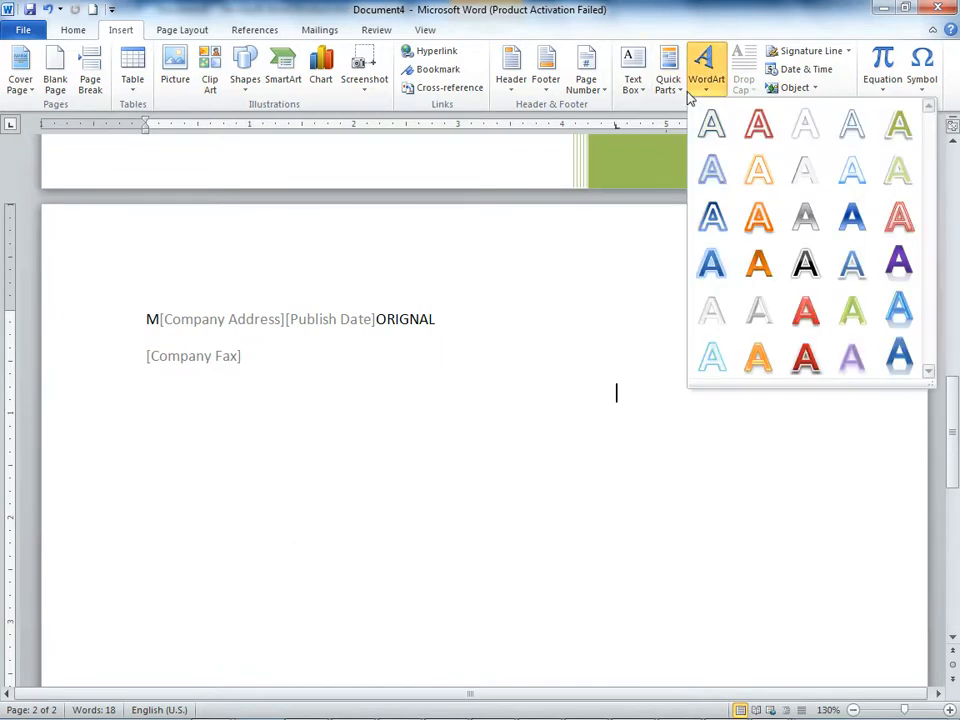
click(683, 92)
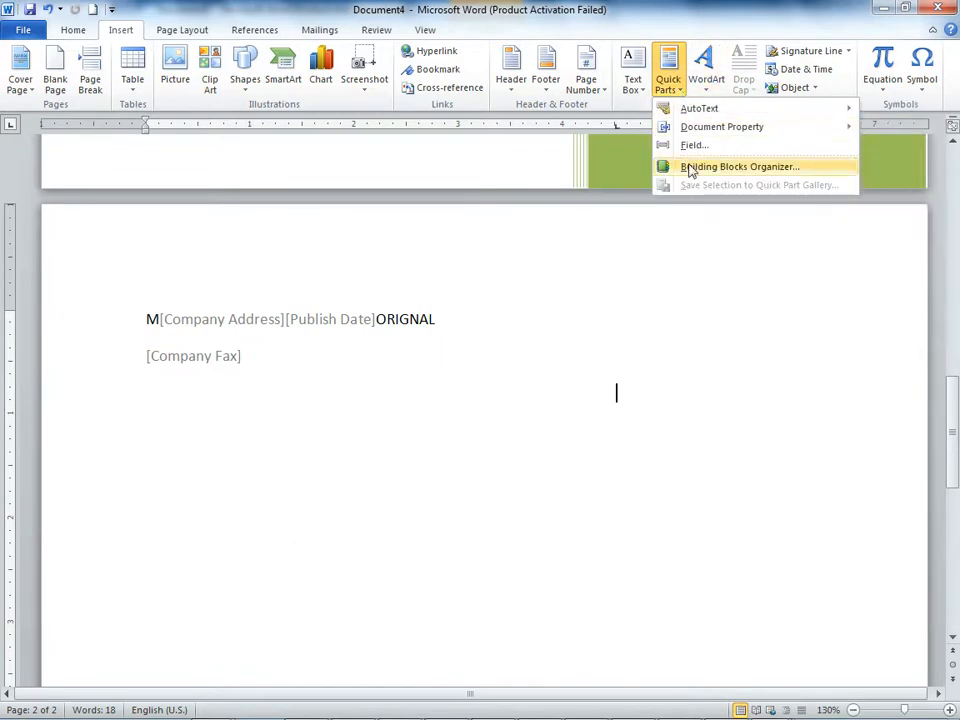
click(689, 168)
click(268, 342)
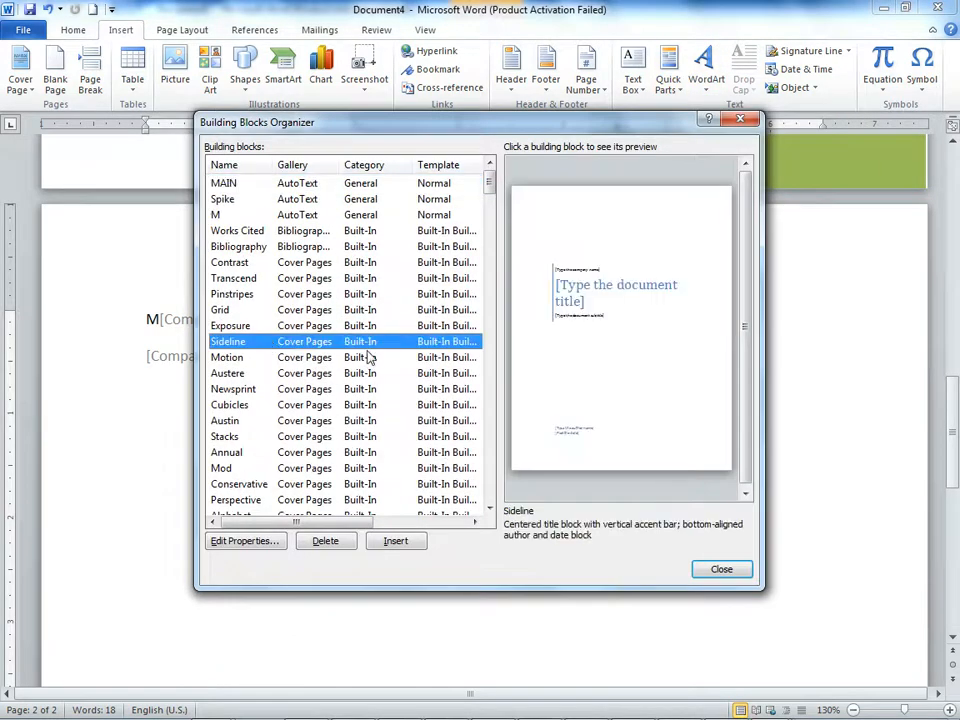
click(343, 294)
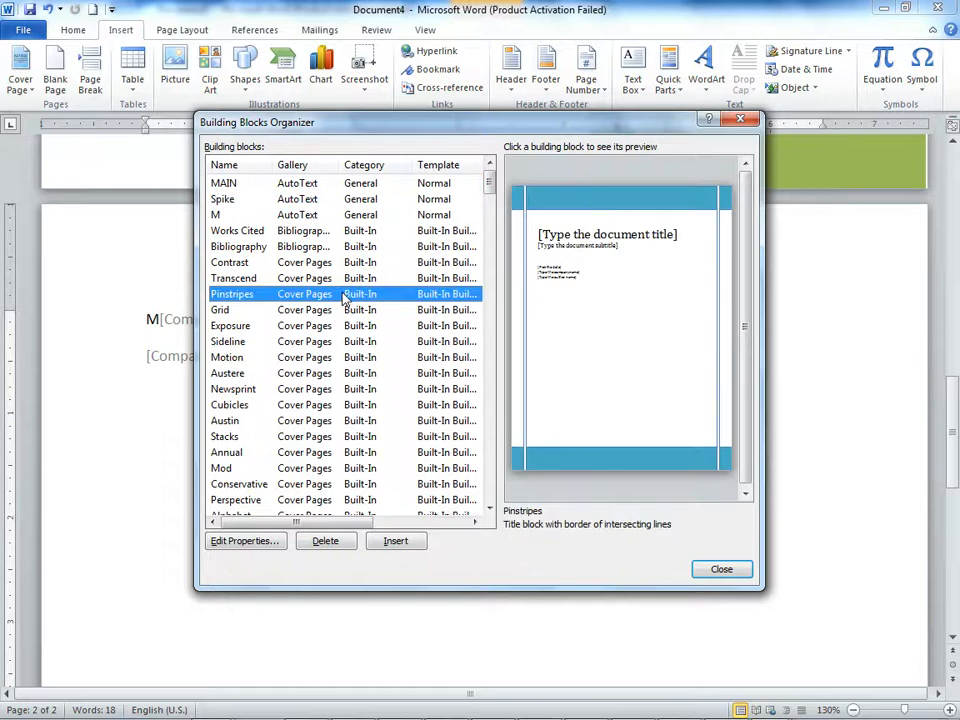
click(395, 541)
scroll(656, 529, down, 8)
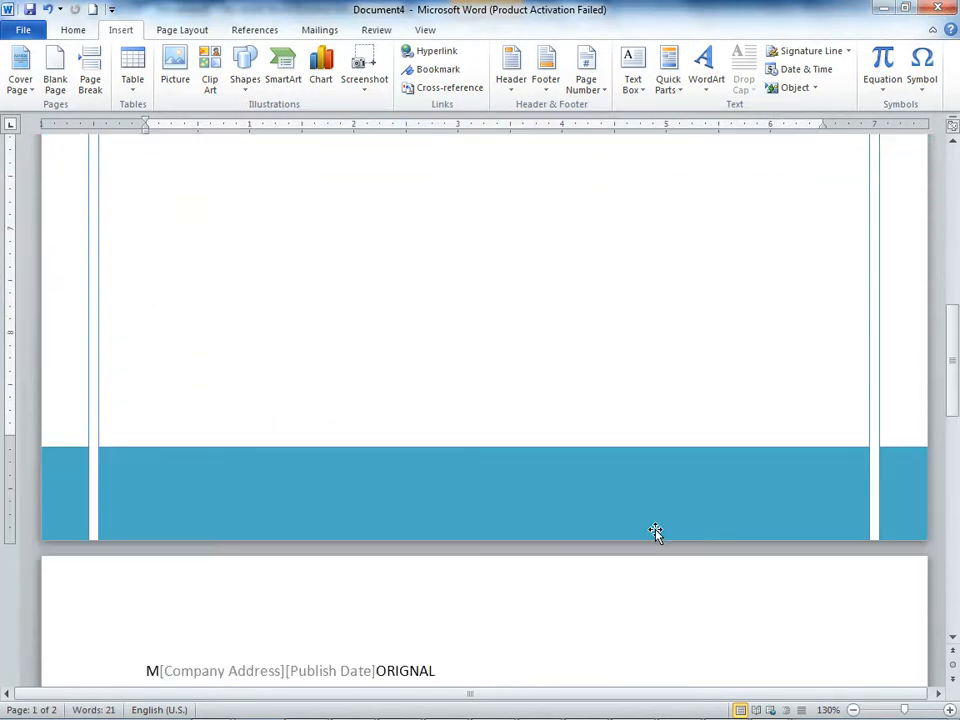
scroll(655, 533, down, 6)
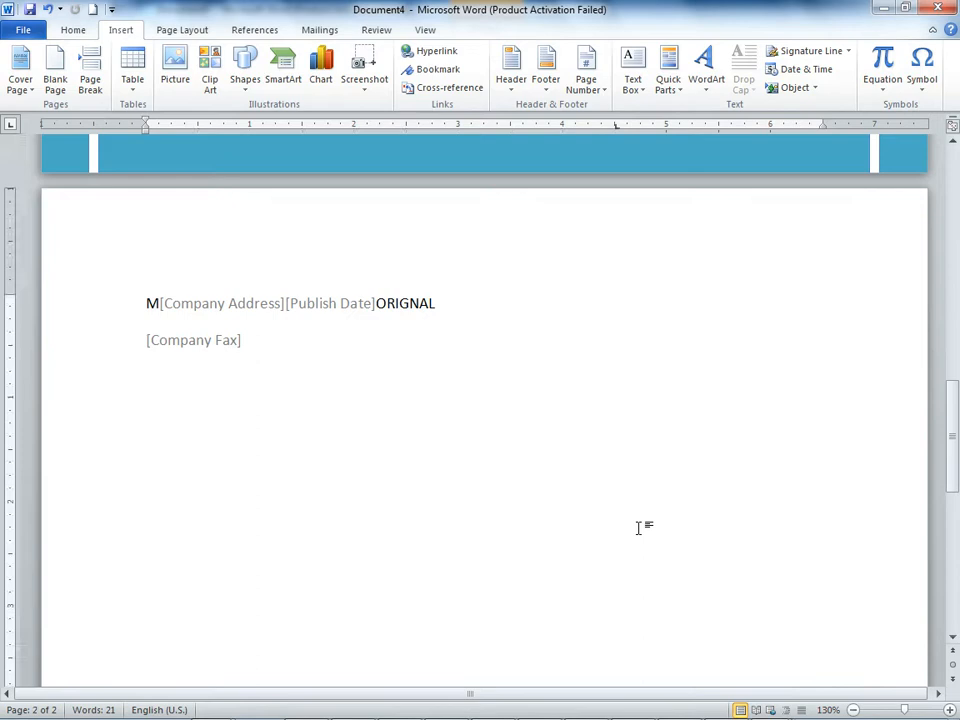
Step: Insert WordArt in the beveled dark red style below the Company Fax field with the text "Victorian Information TEchnology"
click(697, 97)
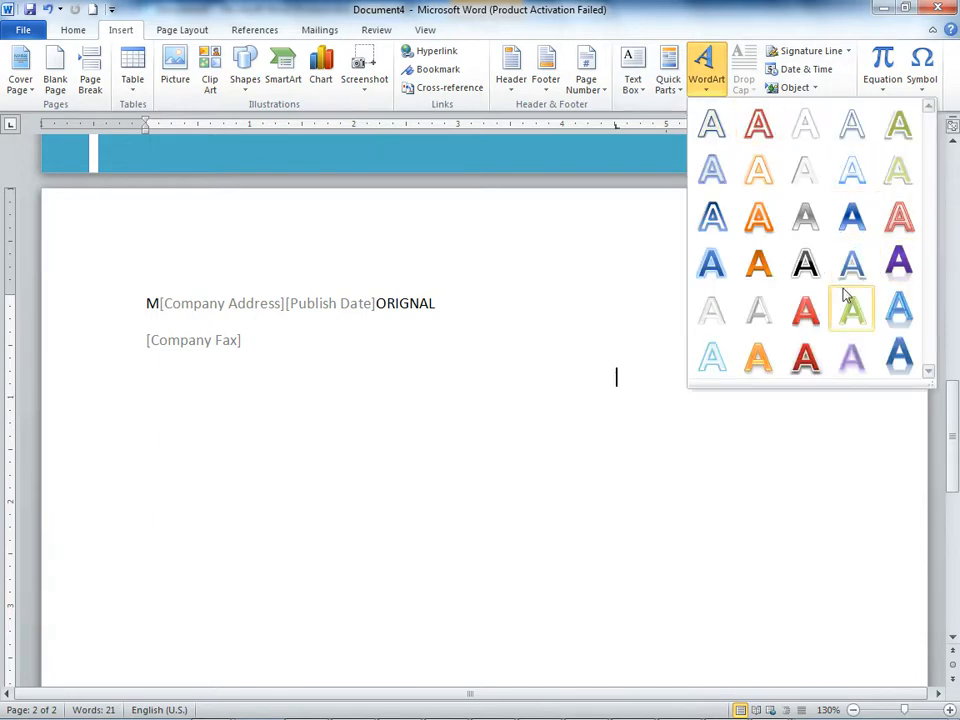
click(805, 357)
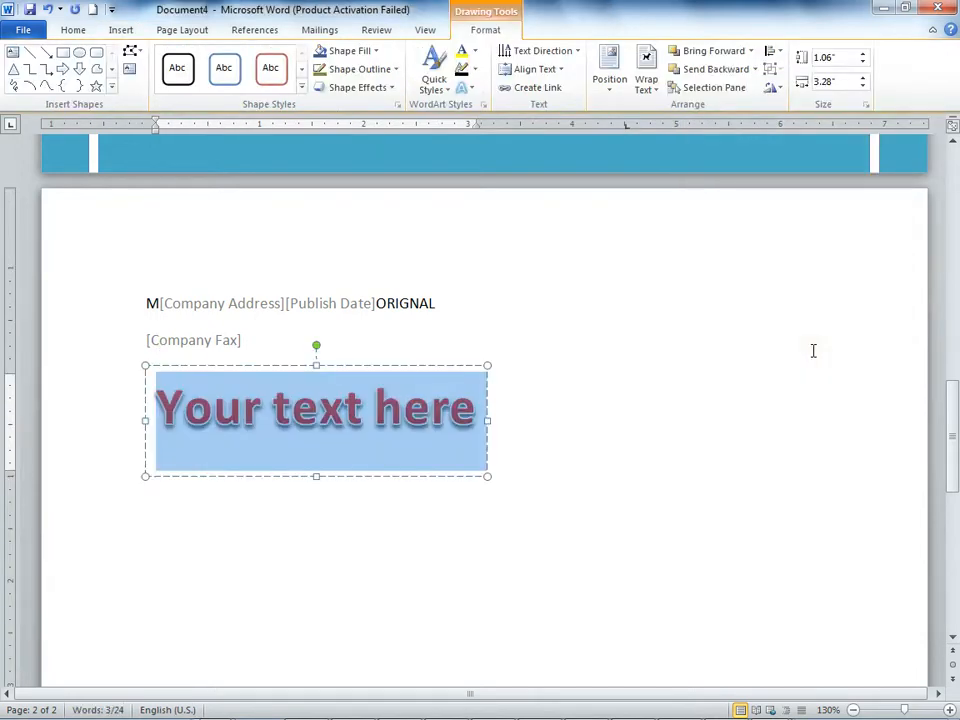
text(Vic)
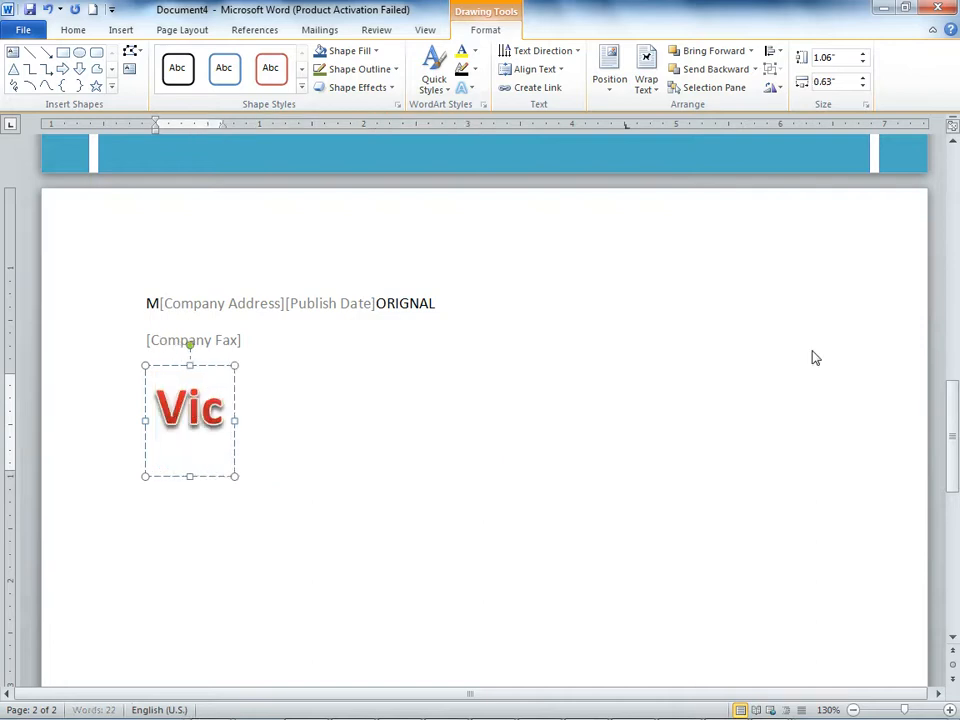
text(torian)
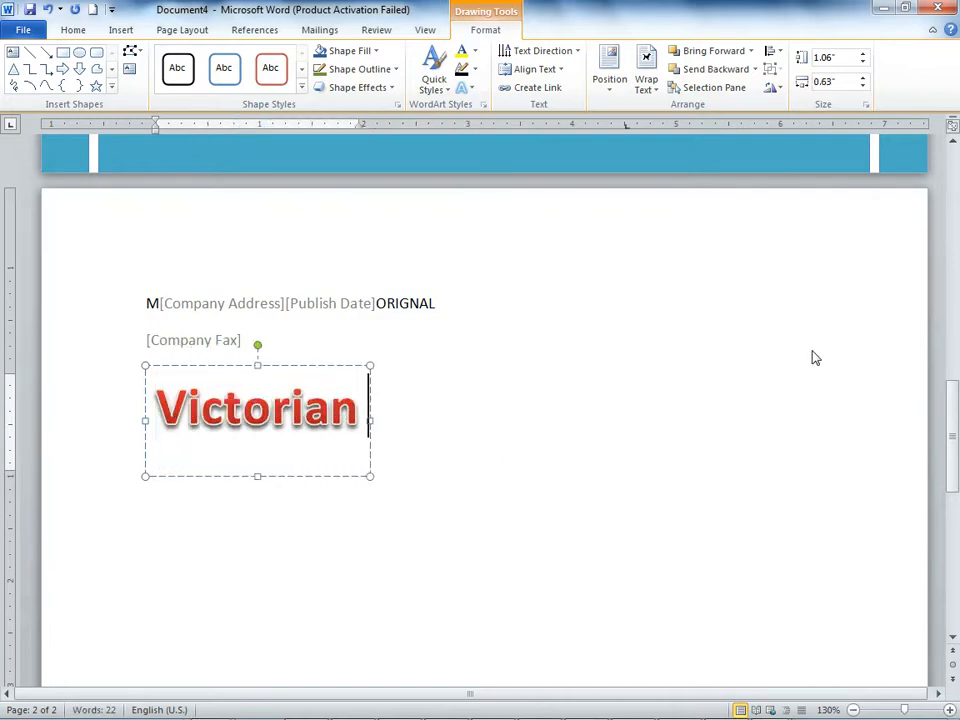
text( Informat)
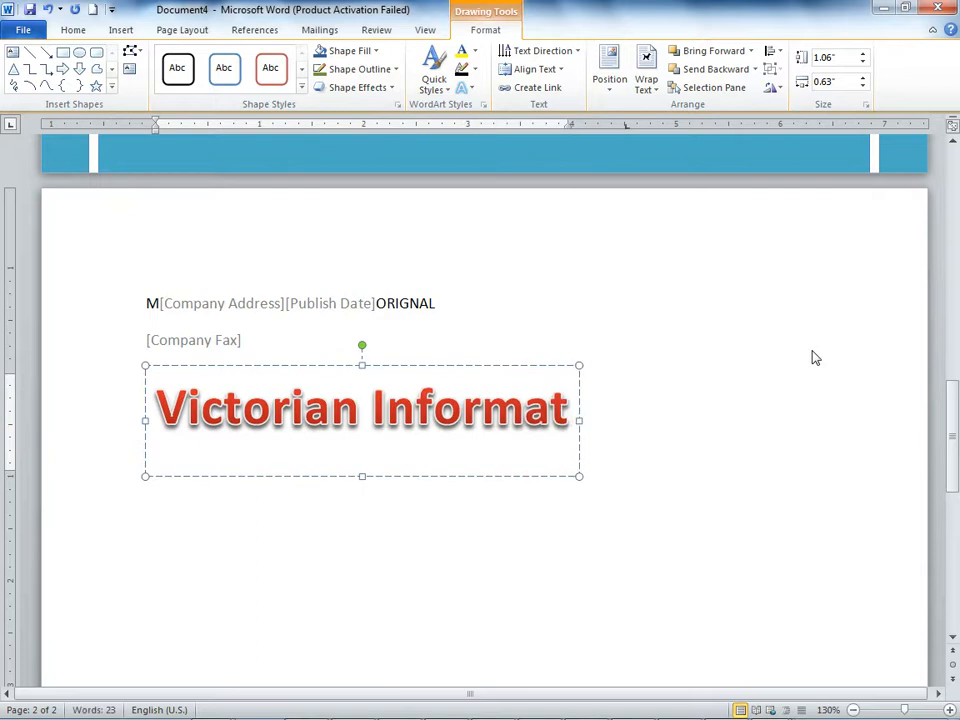
text(ion TEchnology)
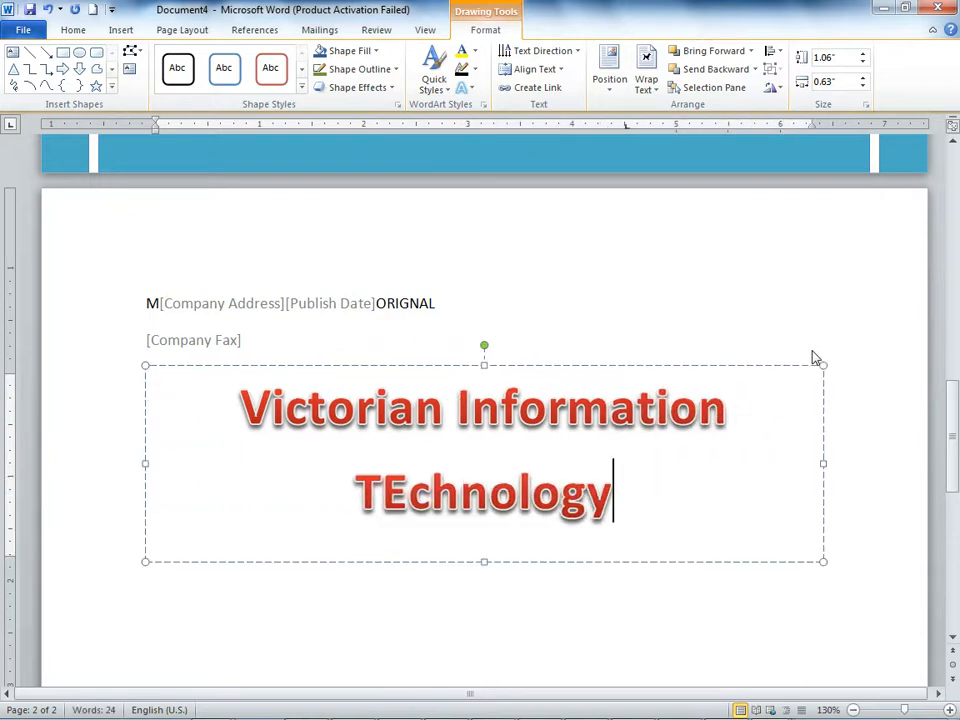
Step: Set the font size of the whole WordArt text to 28
drag(632, 506, 79, 369)
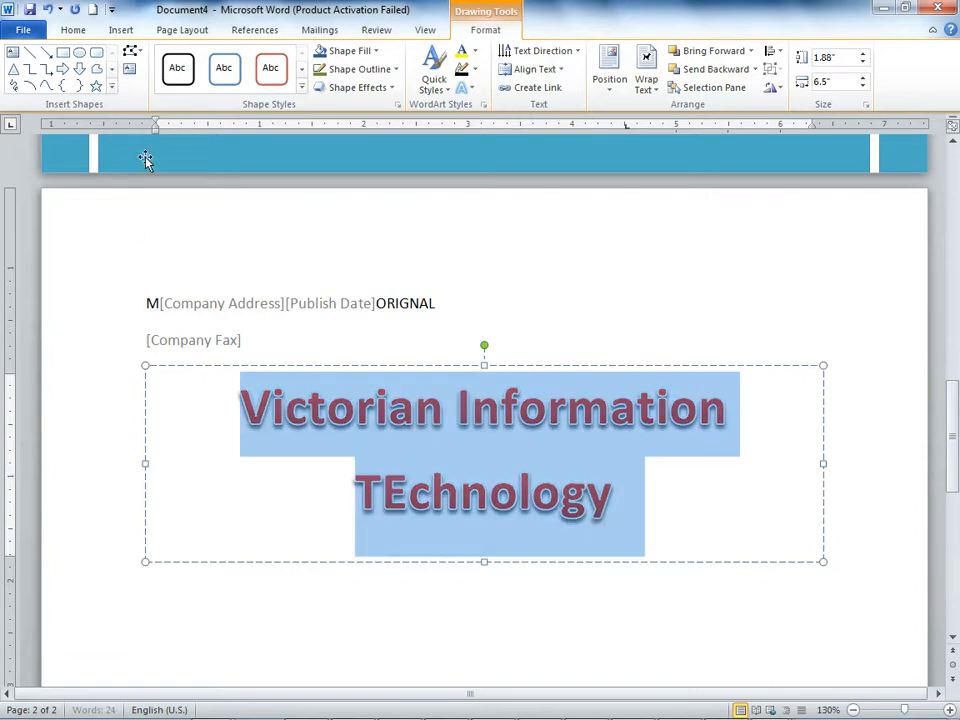
click(72, 30)
click(240, 58)
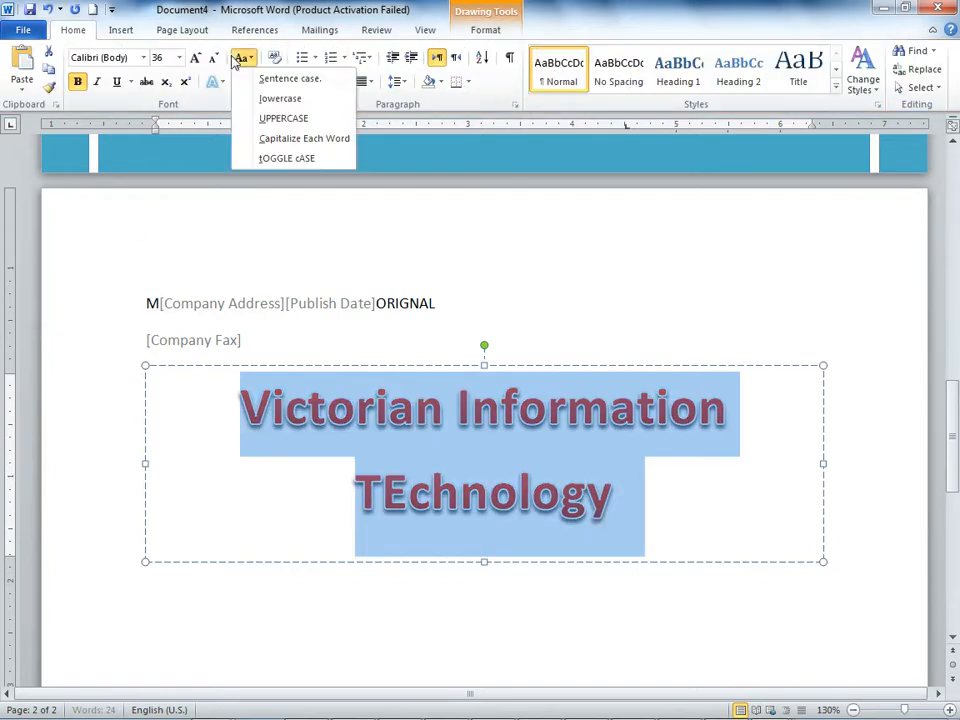
click(214, 60)
click(214, 60)
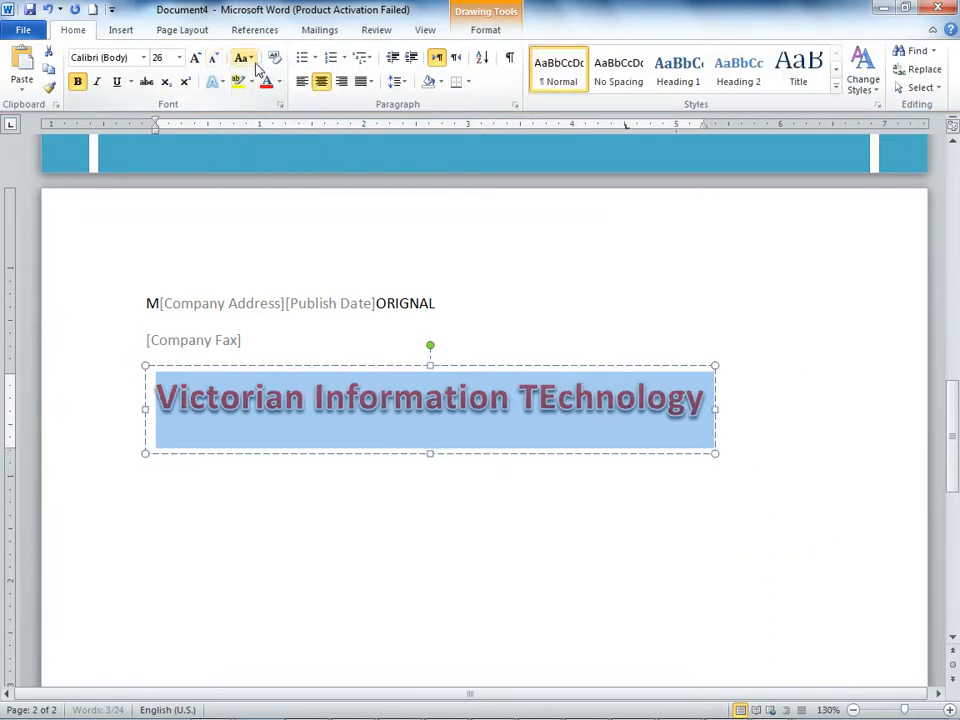
click(195, 57)
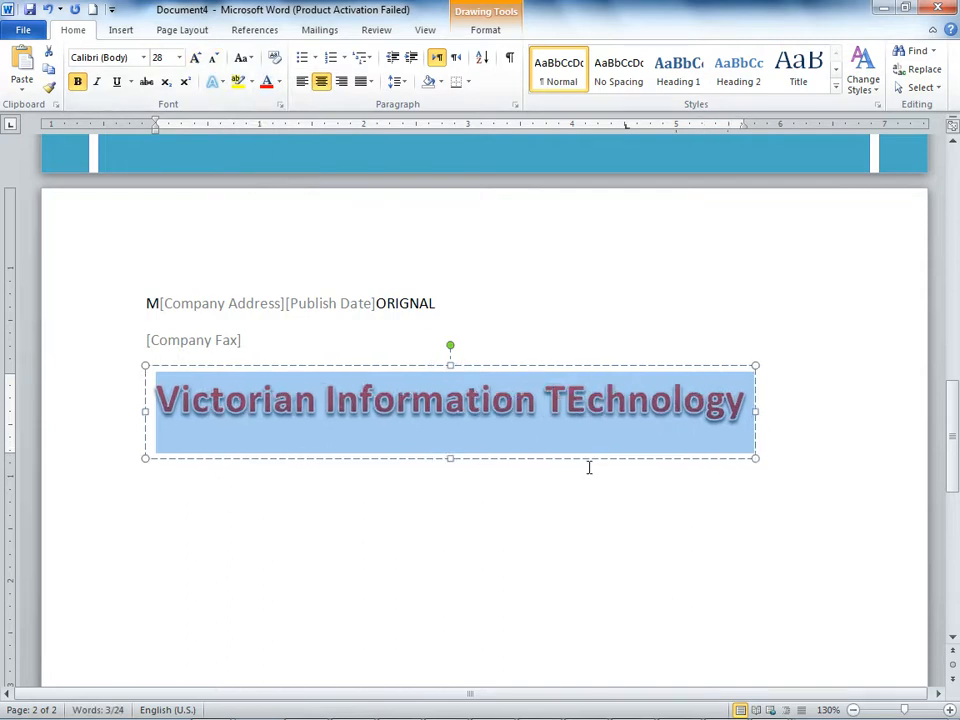
Step: Select the WordArt frame and apply the solid green shape style with a white outline from the third row of presets
click(589, 467)
click(615, 418)
click(604, 459)
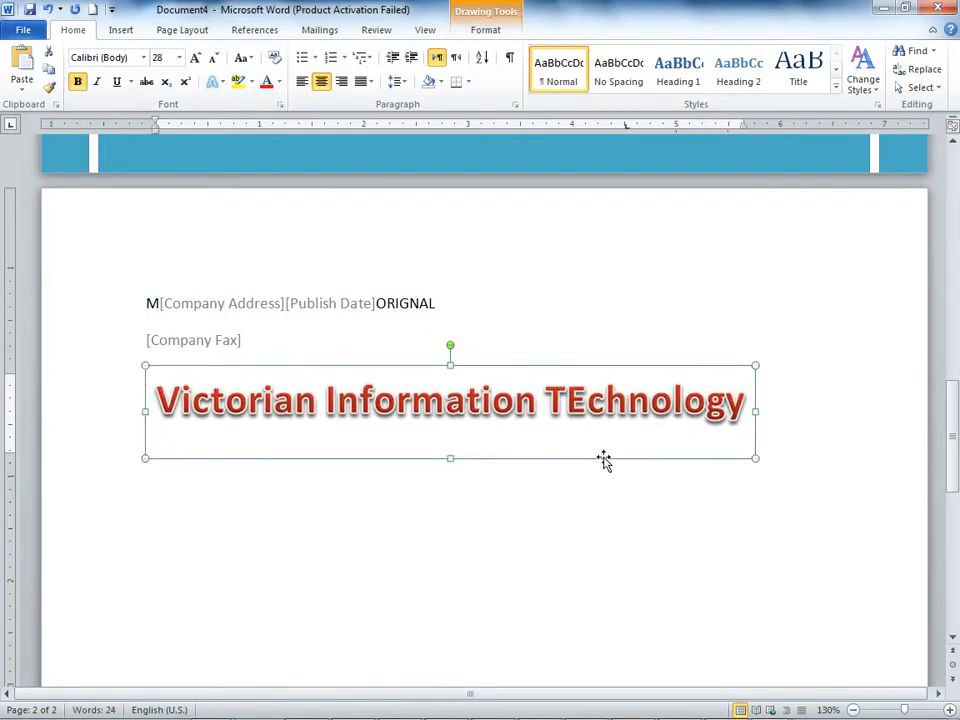
double_click(604, 459)
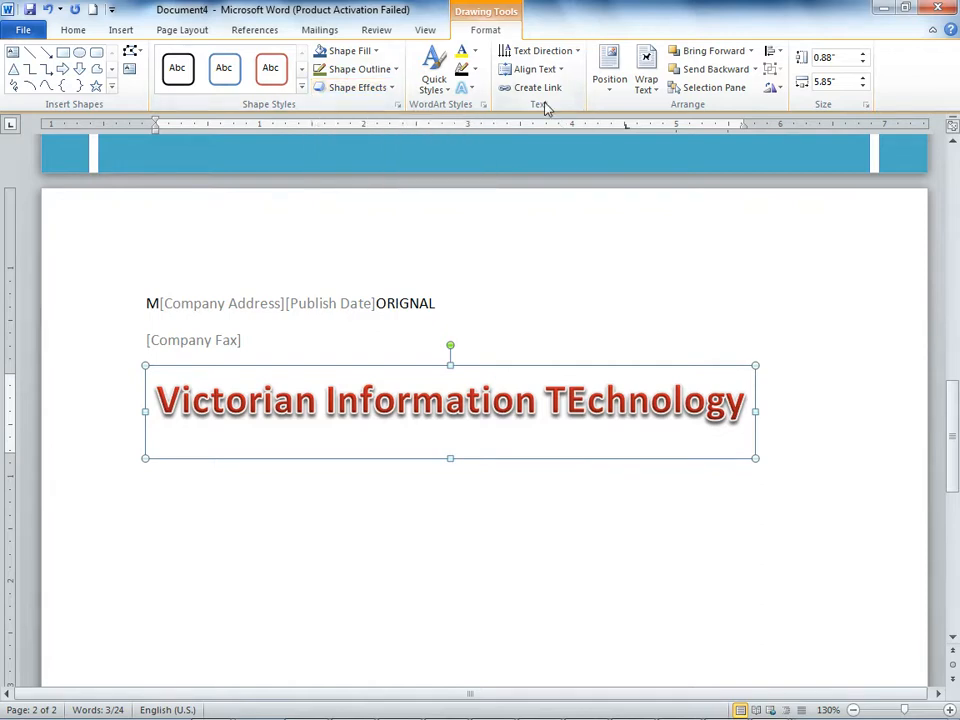
click(301, 87)
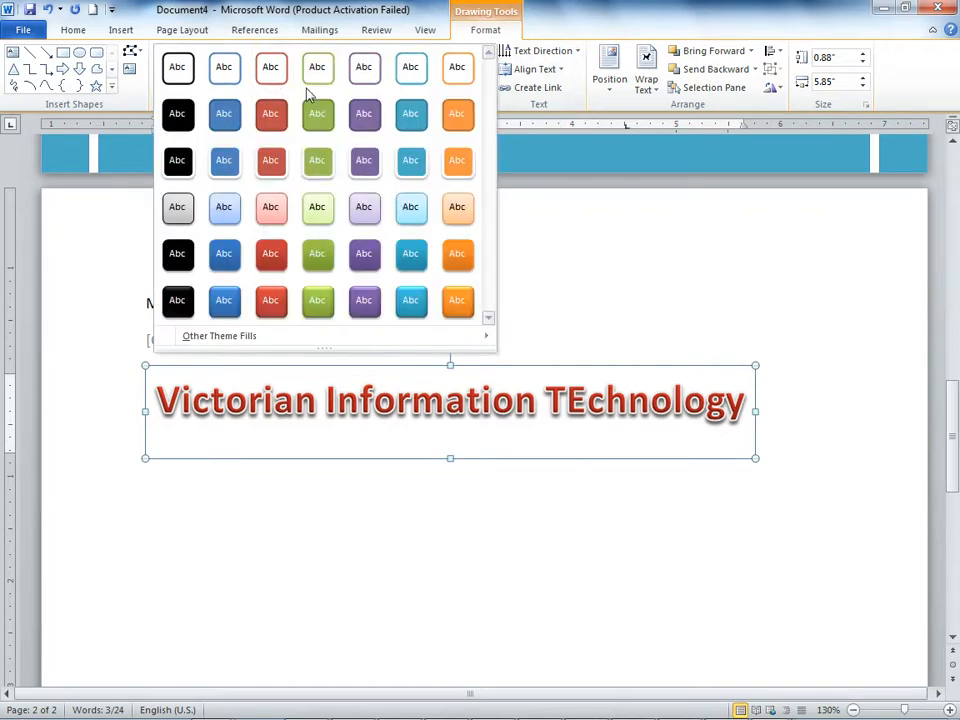
click(316, 160)
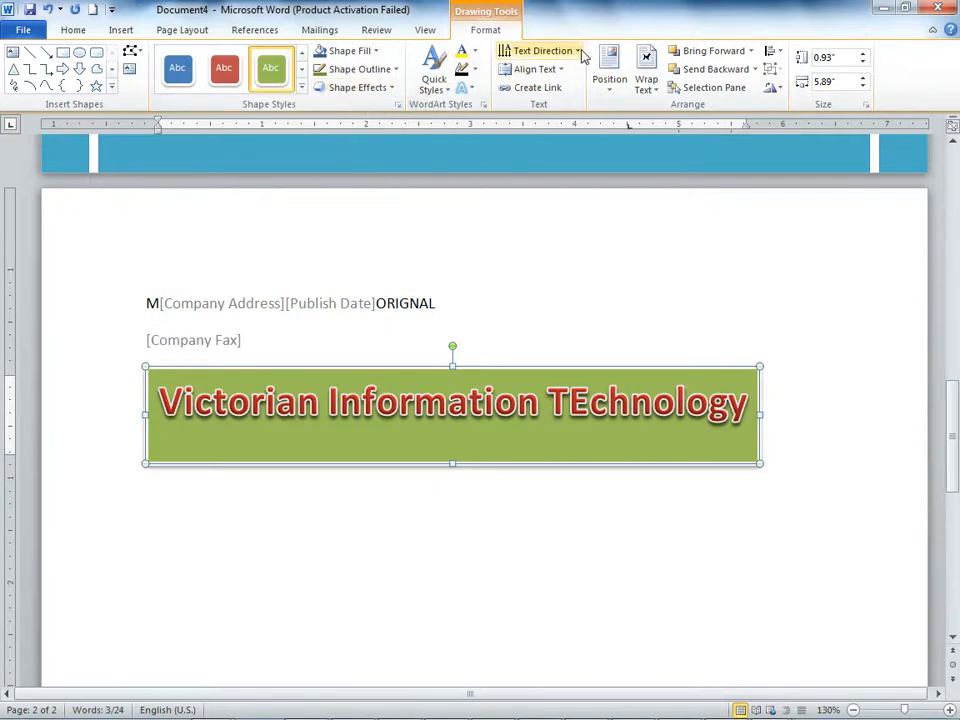
Step: Try rotated text directions on the WordArt, including 90° clockwise, and return the text to horizontal
click(540, 50)
click(533, 133)
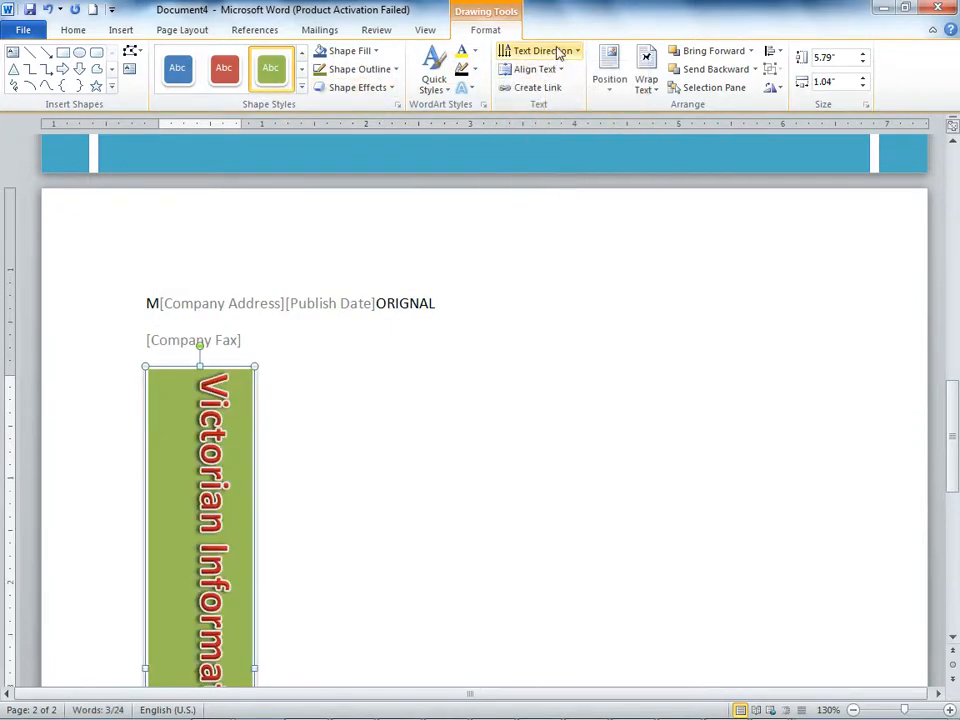
click(557, 51)
click(550, 186)
click(562, 52)
click(557, 86)
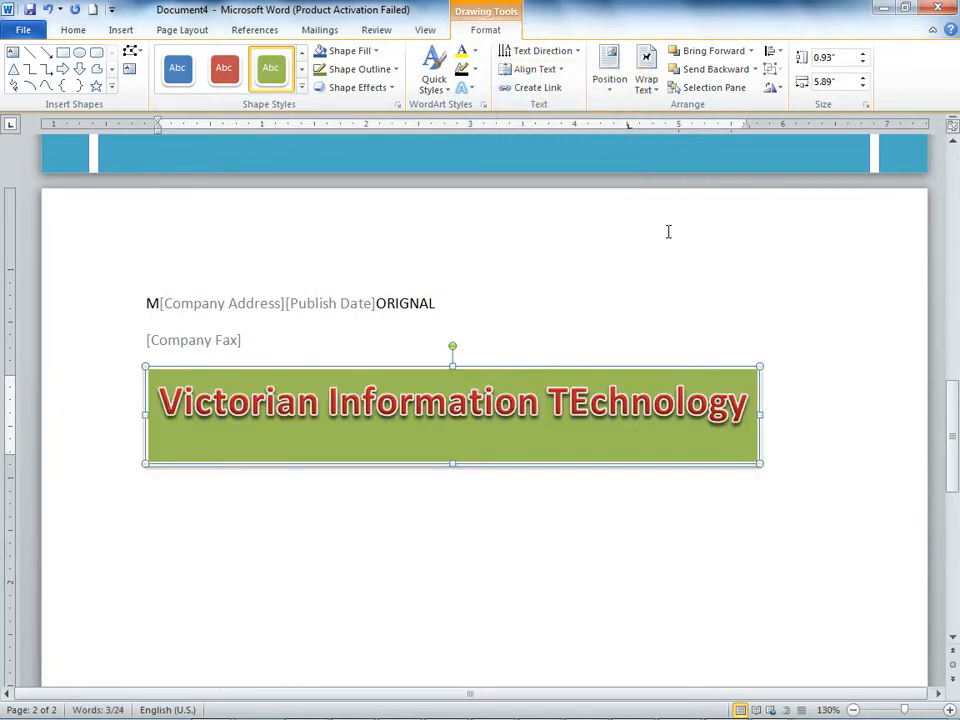
Step: Try the Middle vertical text alignment in the WordArt frame and set it to Bottom
click(531, 72)
click(560, 156)
click(546, 70)
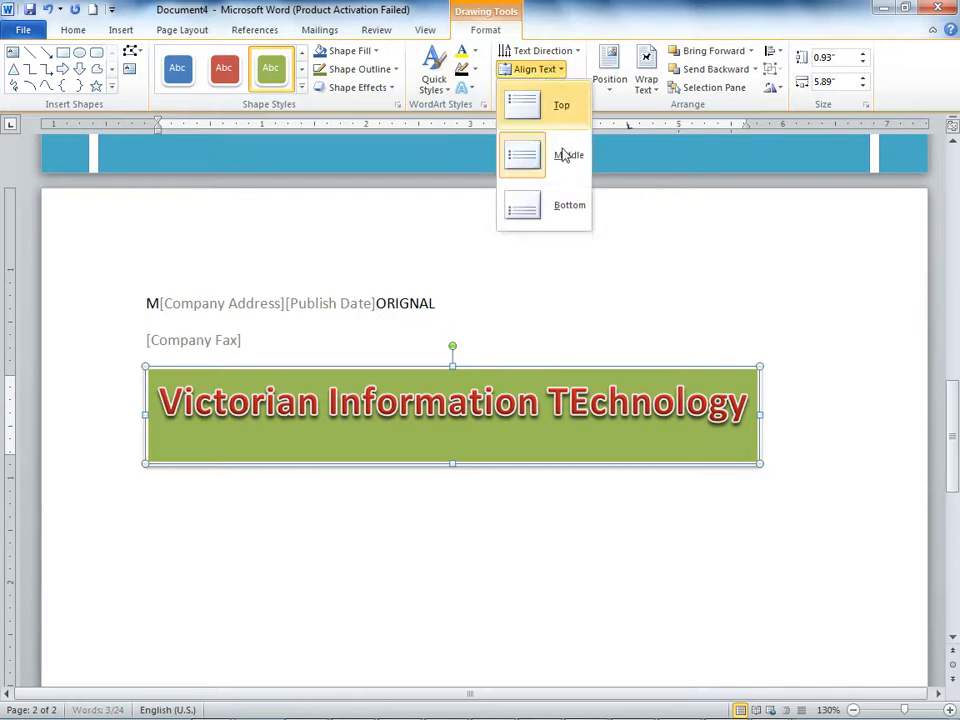
click(541, 208)
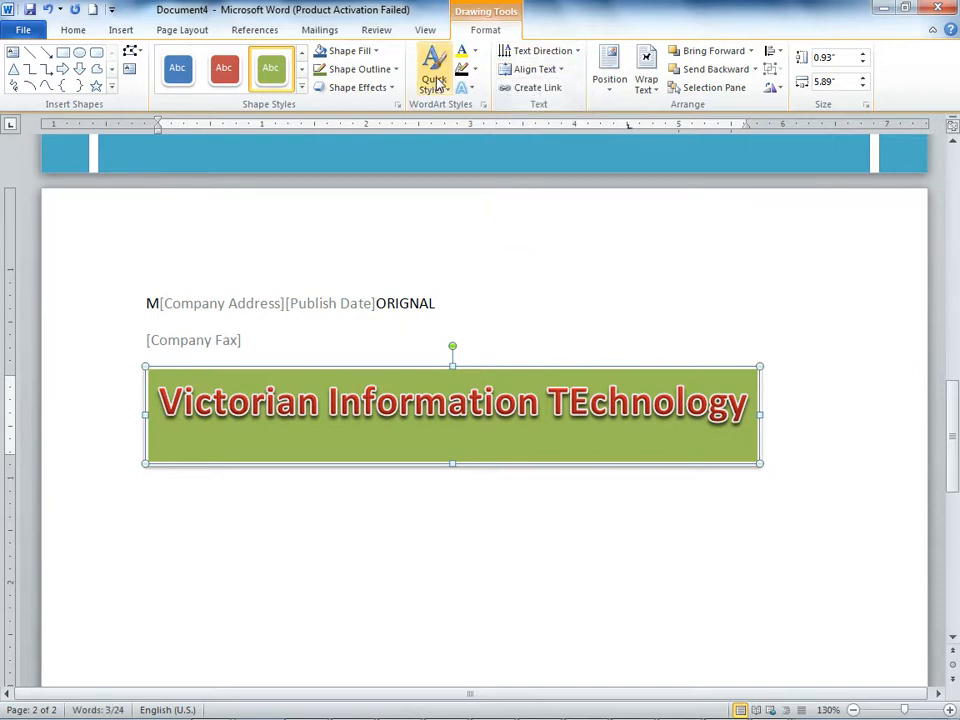
Step: Set the fill colour of the WordArt text to a dark blue theme colour
click(476, 70)
click(498, 160)
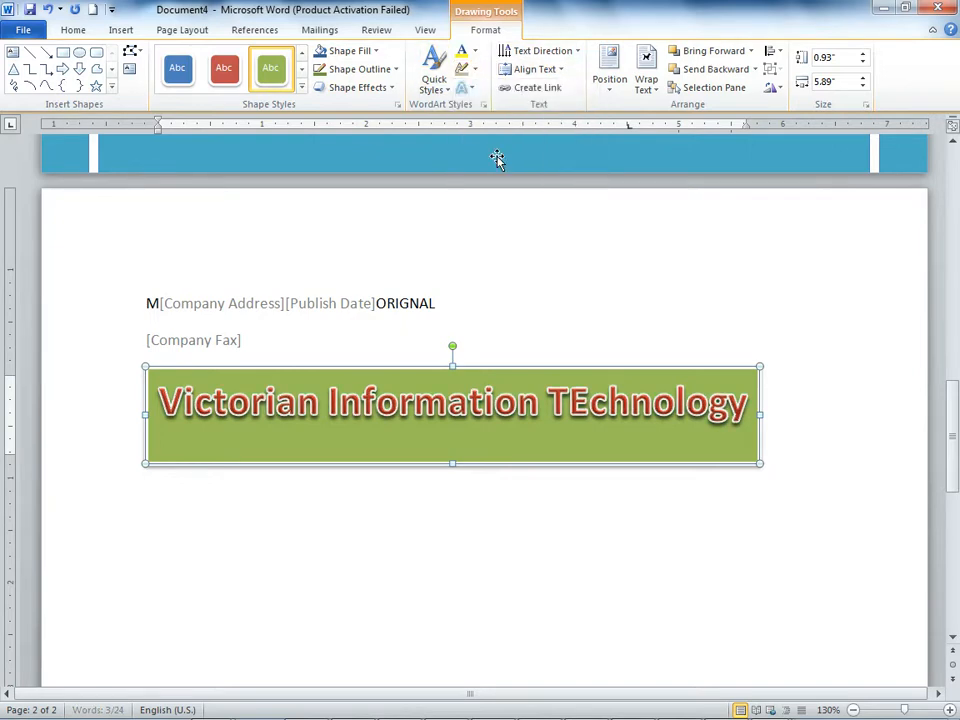
click(476, 52)
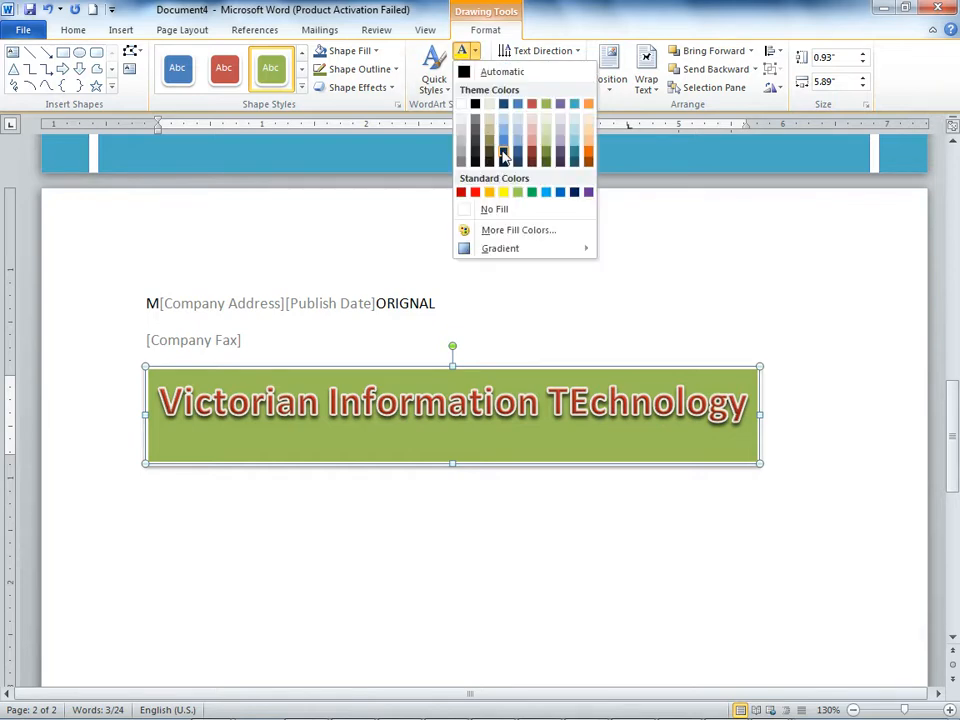
click(502, 154)
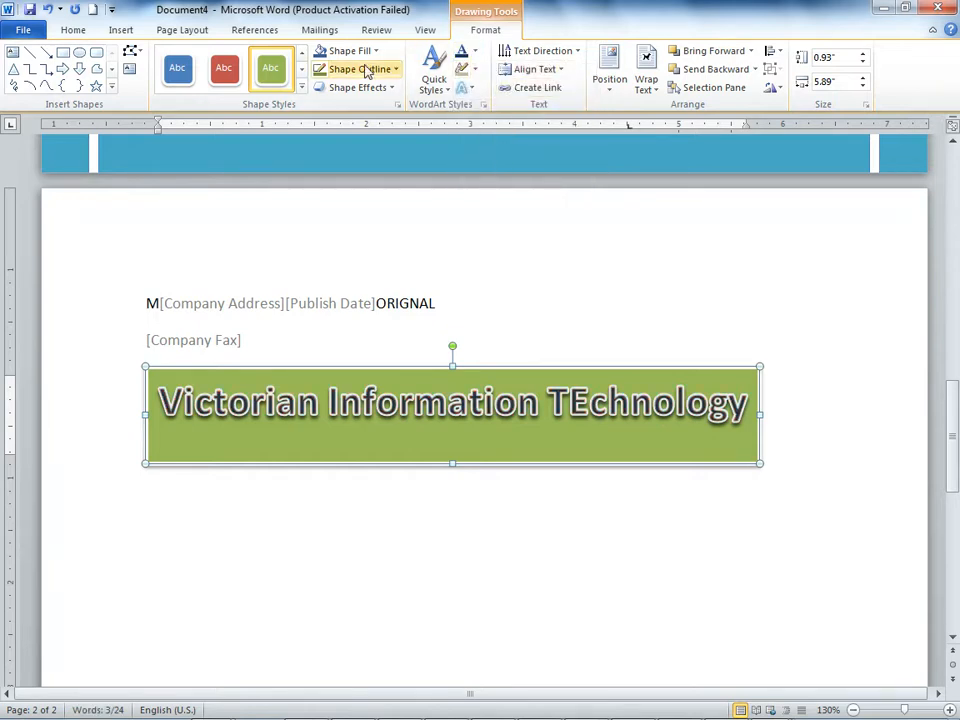
Step: Apply the first Inner shadow effect, cast from the top-left, to the green WordArt frame
click(391, 88)
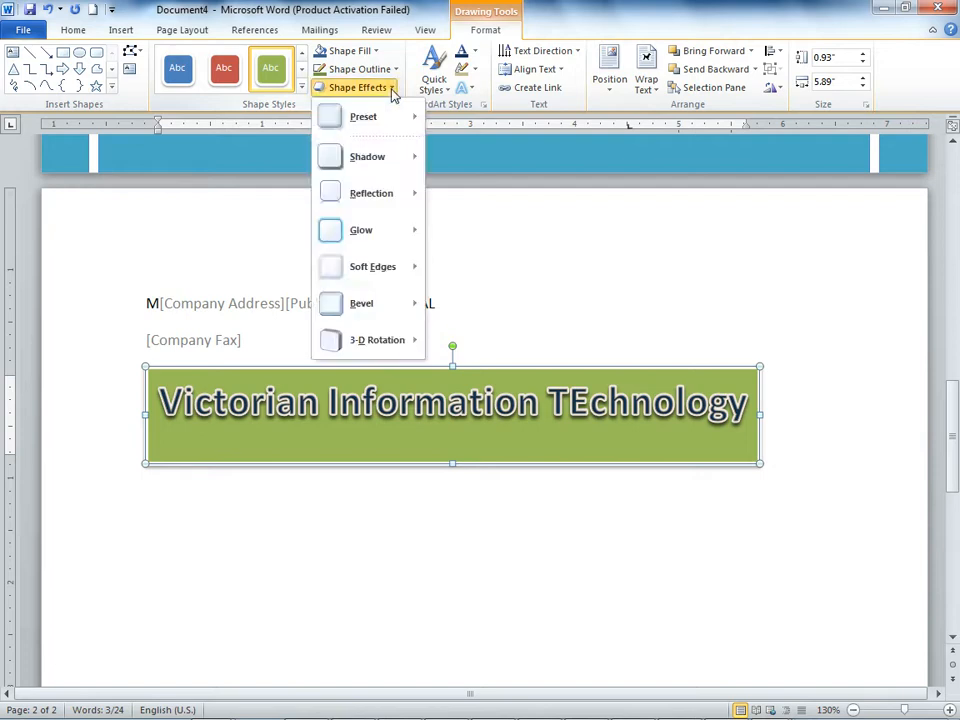
mouse_move(365, 257)
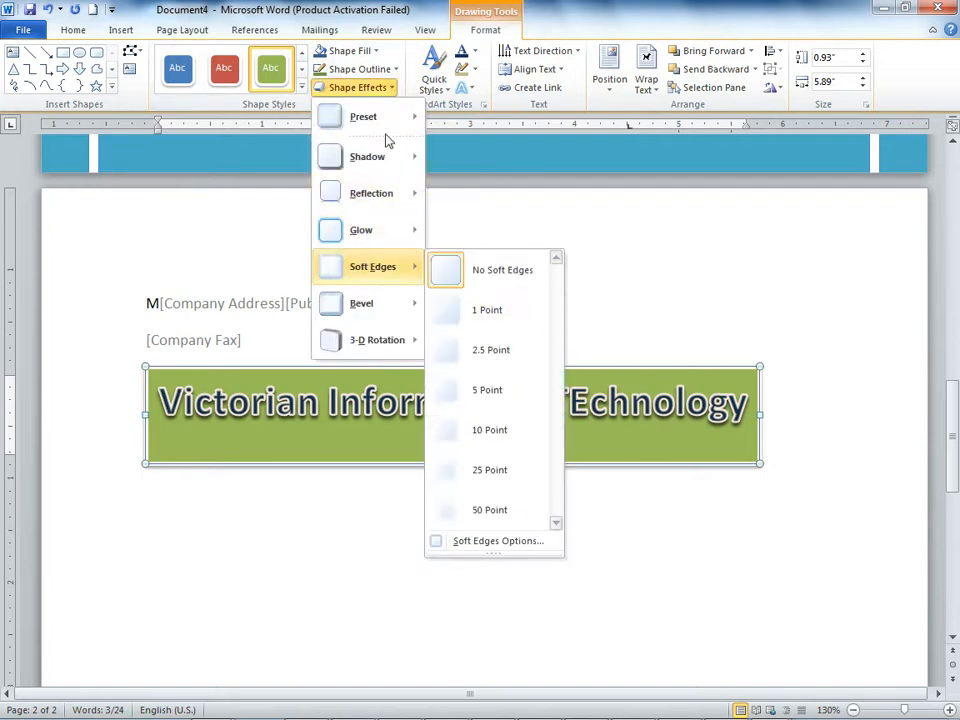
mouse_move(381, 158)
click(448, 395)
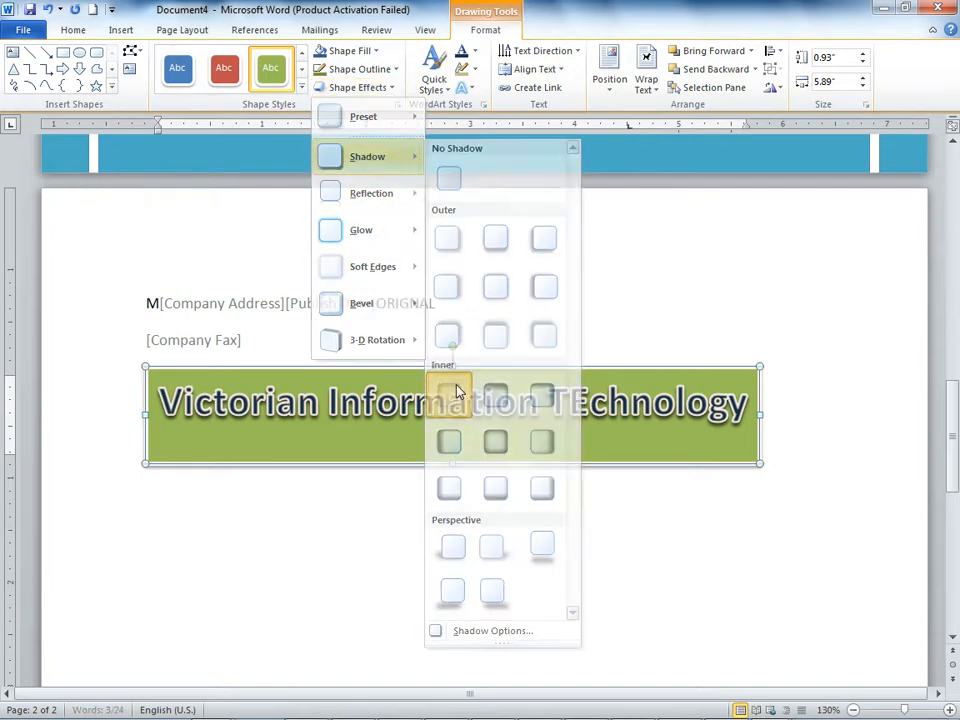
click(523, 515)
Step: Move the WordArt frame slightly down and to the right, with its text wrapping set to In Front of Text
click(536, 368)
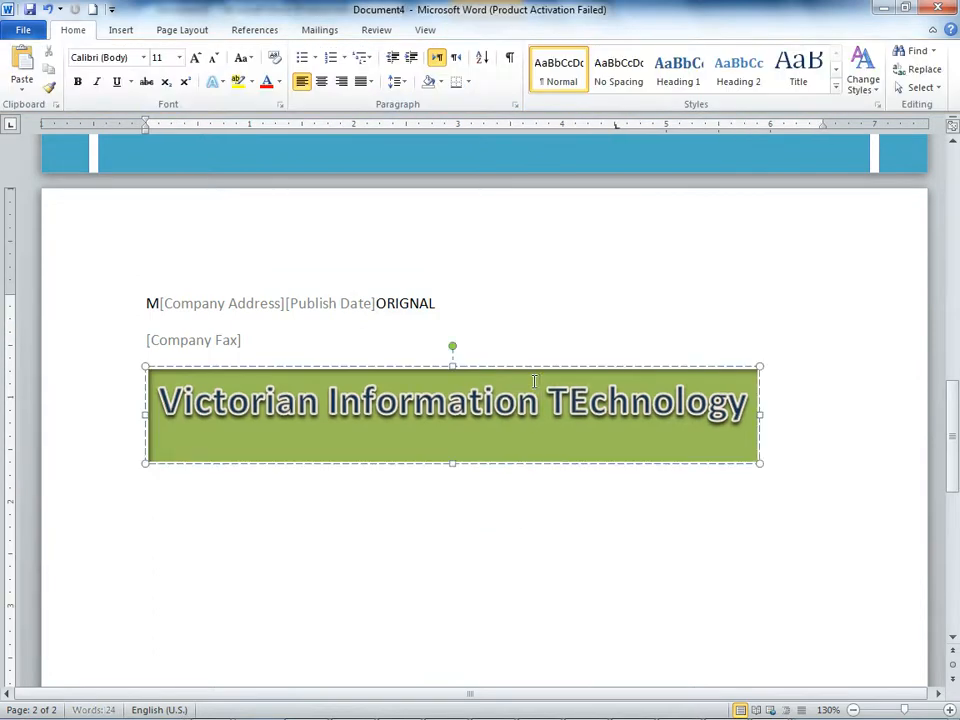
drag(536, 368, 581, 377)
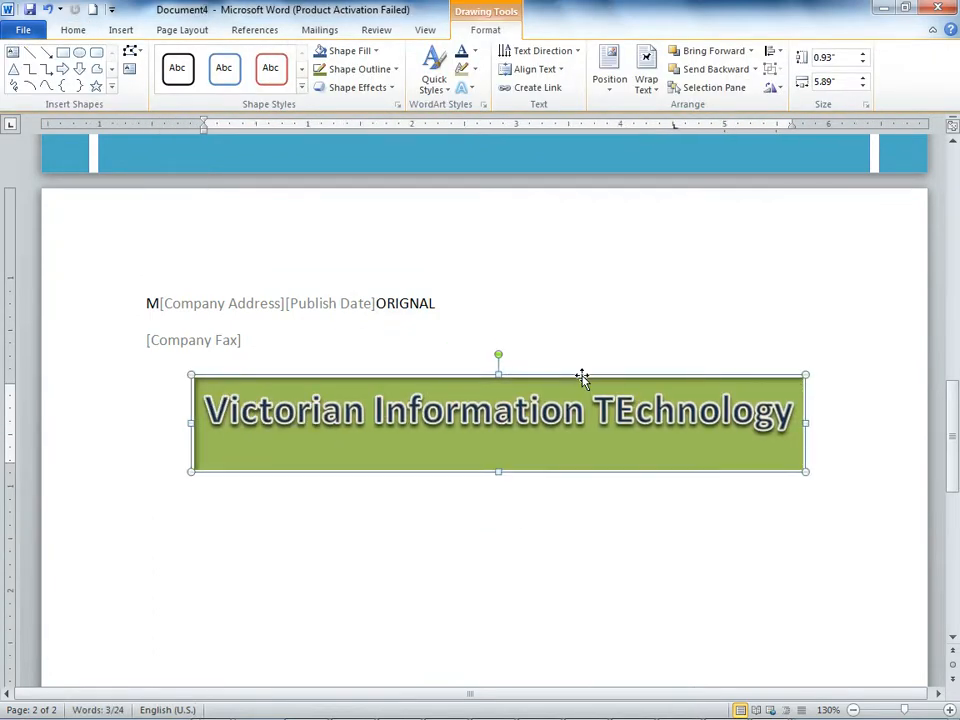
click(646, 80)
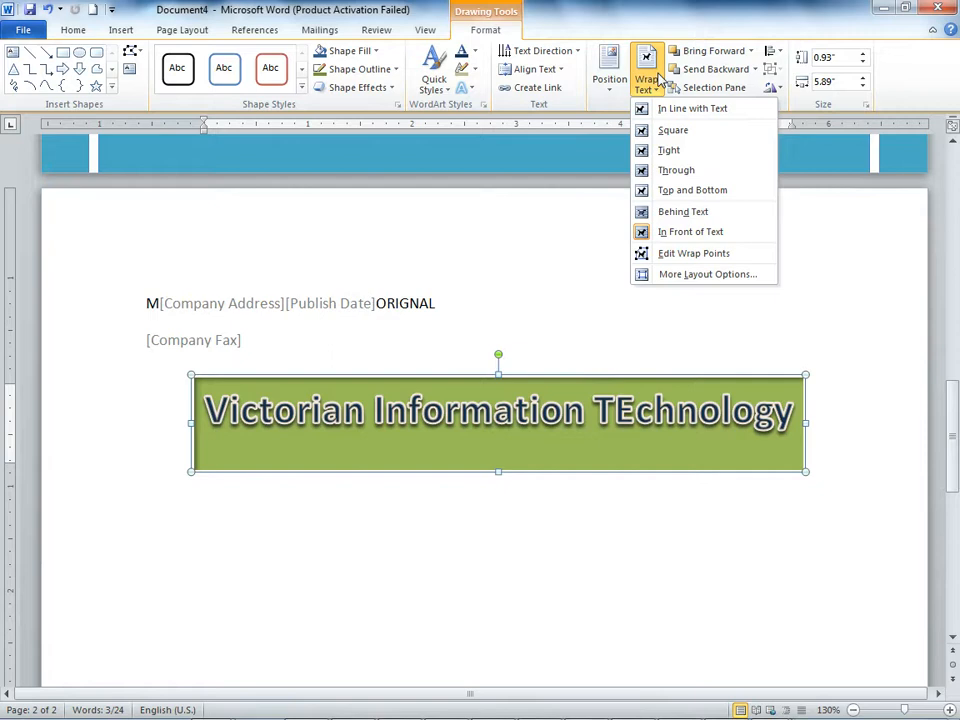
click(675, 232)
drag(584, 379, 601, 395)
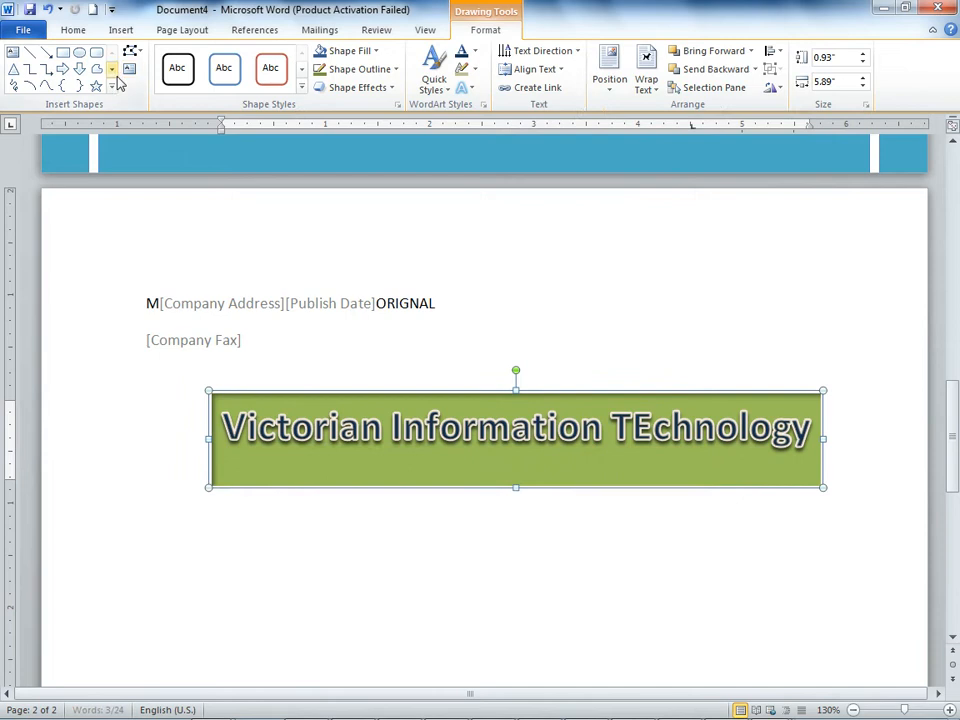
Step: Try the blue gradient WordArt style from the third row and apply the red outlined style beside it
click(449, 91)
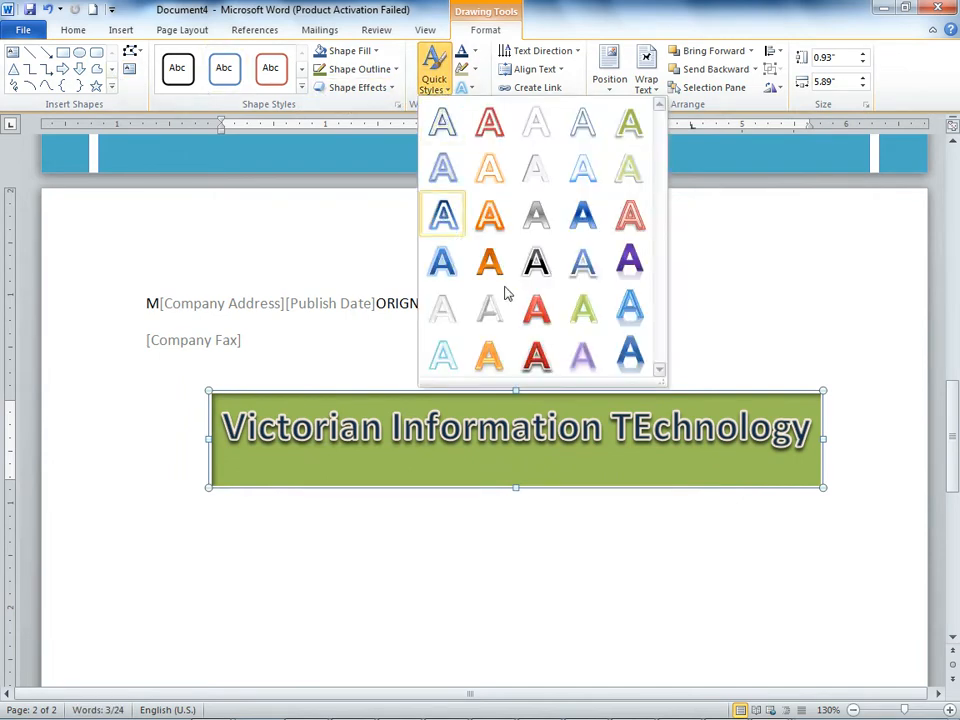
click(582, 215)
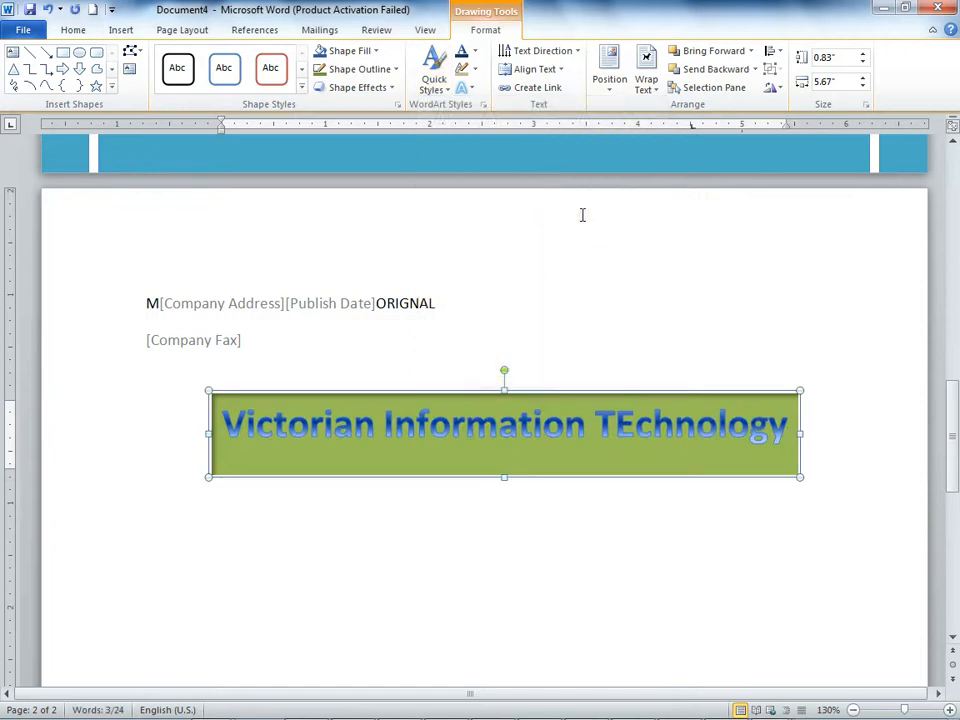
click(434, 80)
click(628, 215)
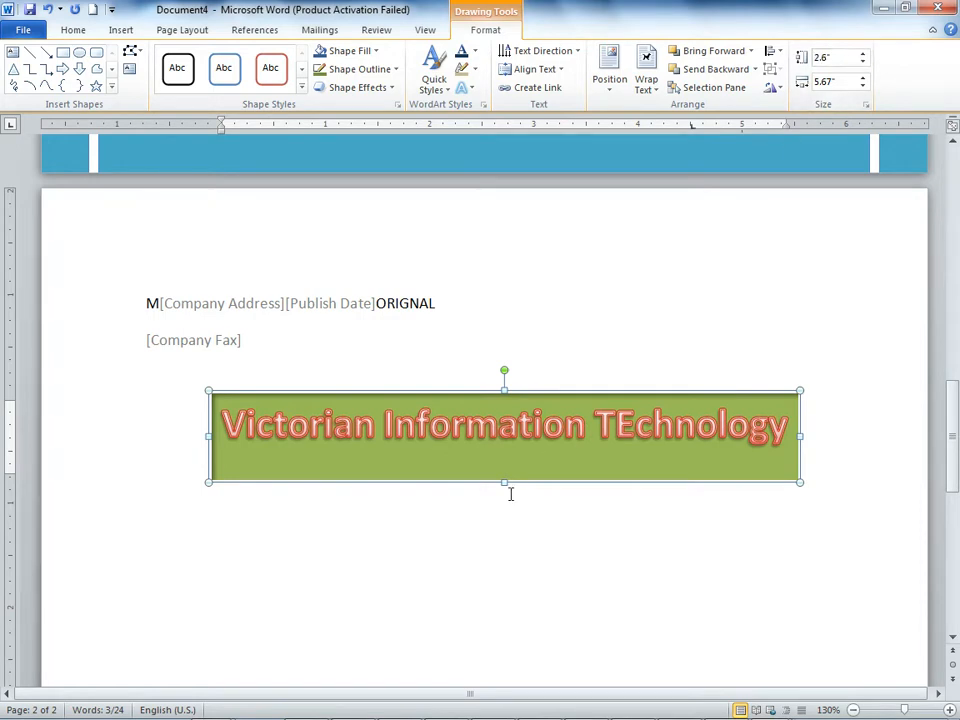
Step: Resize the WordArt frame to about 0.6" high and 6.56" wide, extending it on both sides
drag(502, 480, 506, 452)
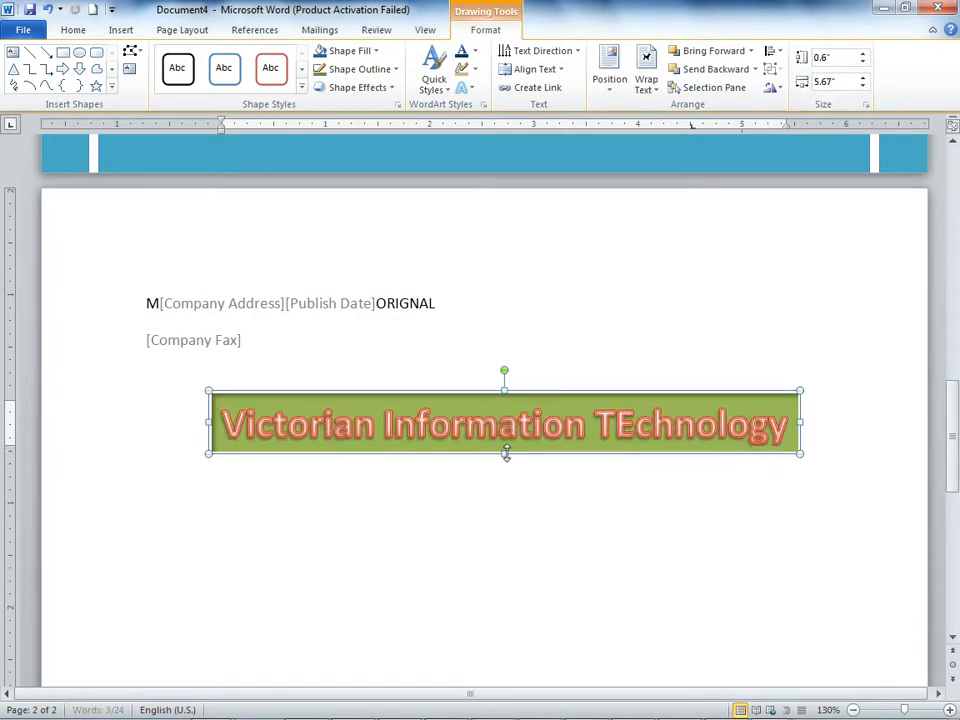
drag(800, 424, 852, 422)
drag(209, 419, 170, 421)
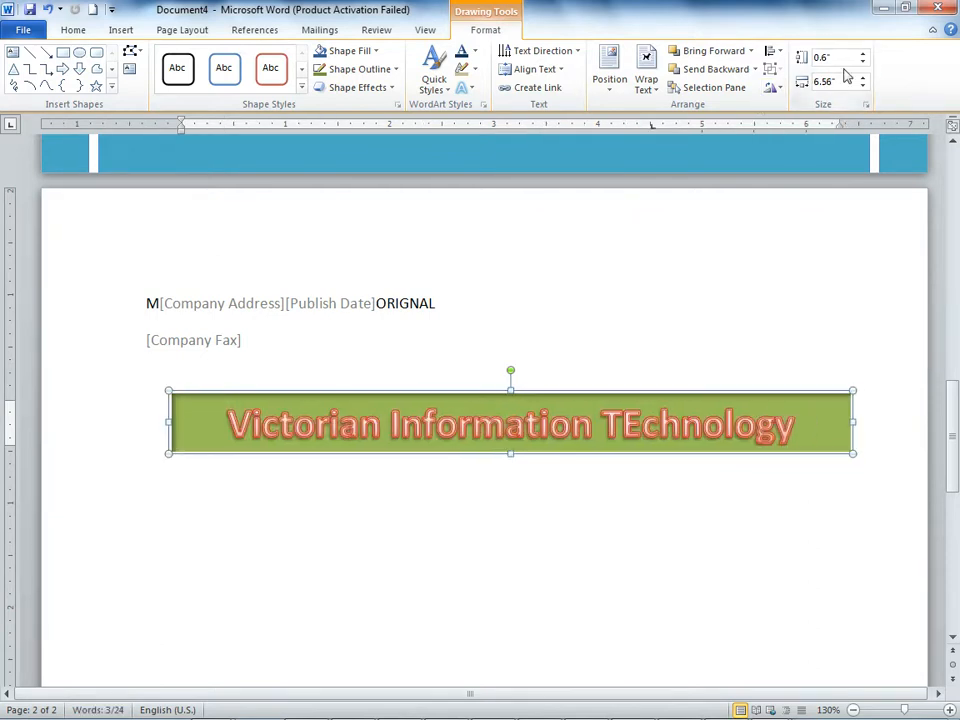
Step: Align the WordArt text vertically to Middle and apply the light purple gradient shape style from the fourth row of presets
click(557, 70)
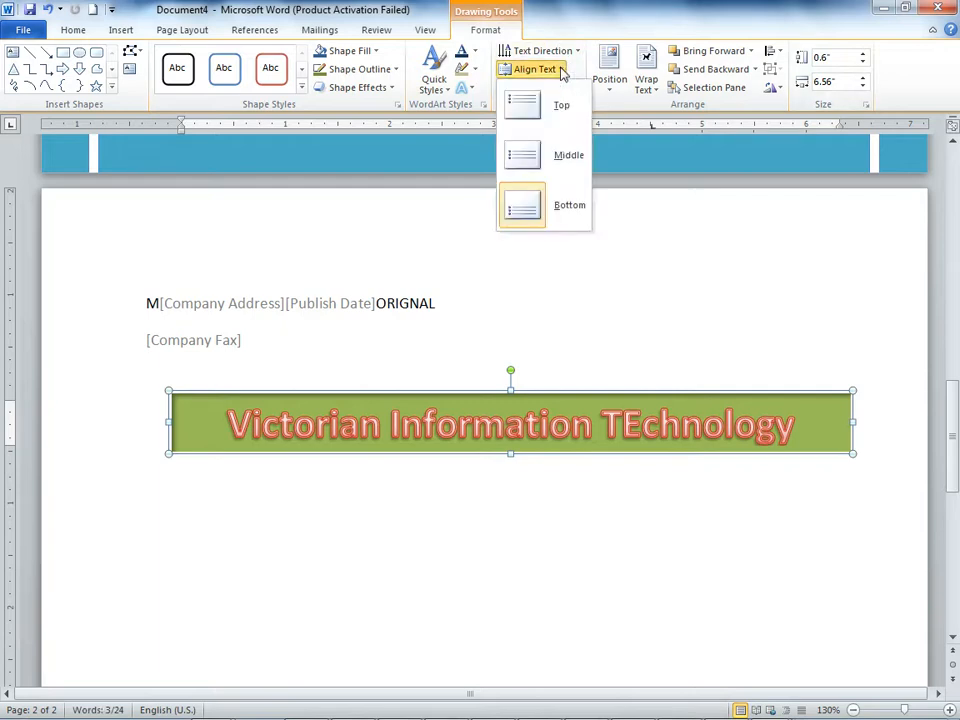
click(531, 161)
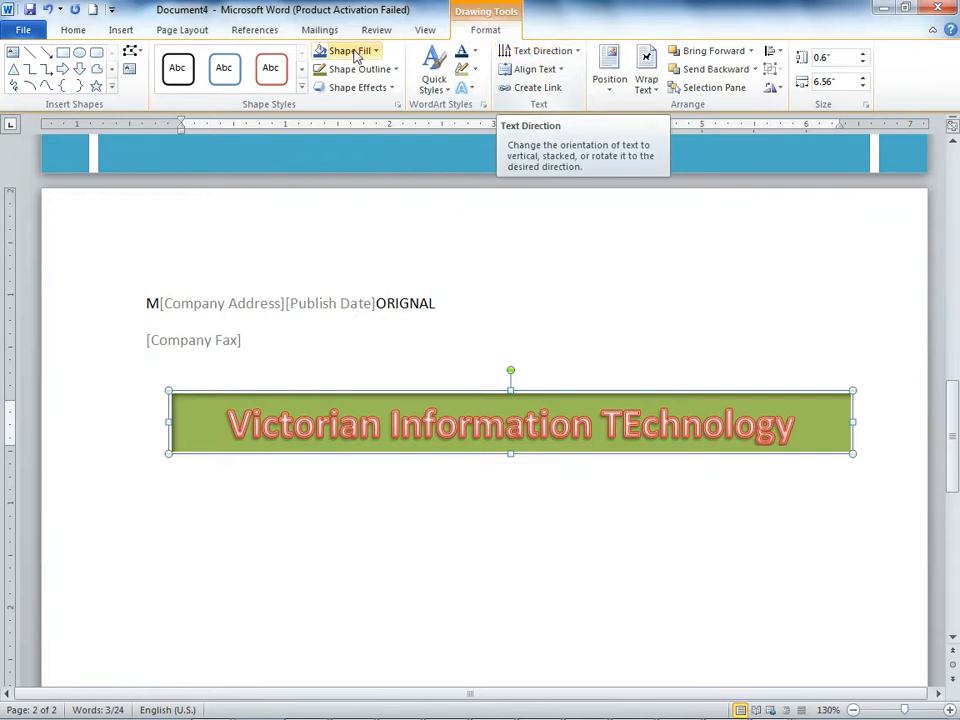
click(303, 88)
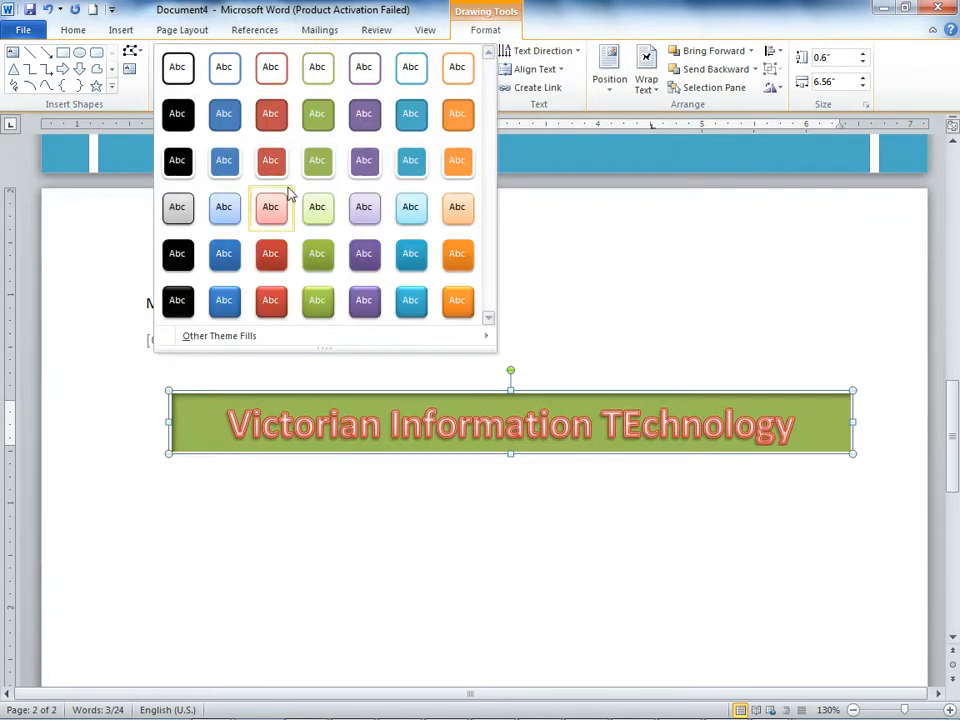
click(366, 216)
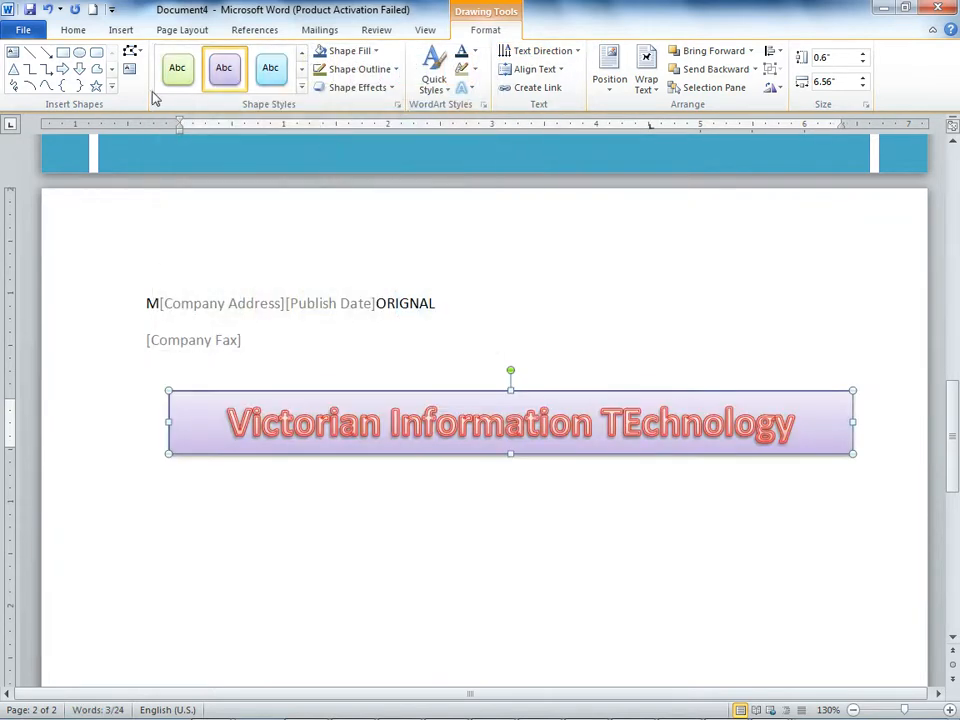
Step: Draw a five-point star about 0.94" by 0.9" over the banner's left end and a sun about 0.78" by 0.77" at its upper-right corner
click(96, 86)
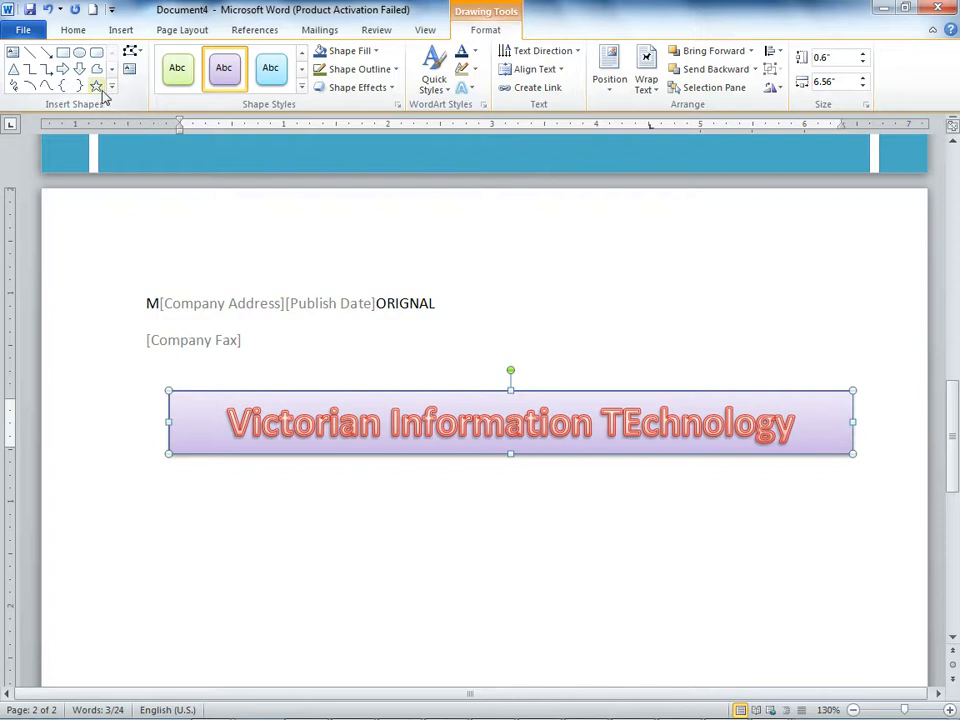
drag(117, 374, 214, 467)
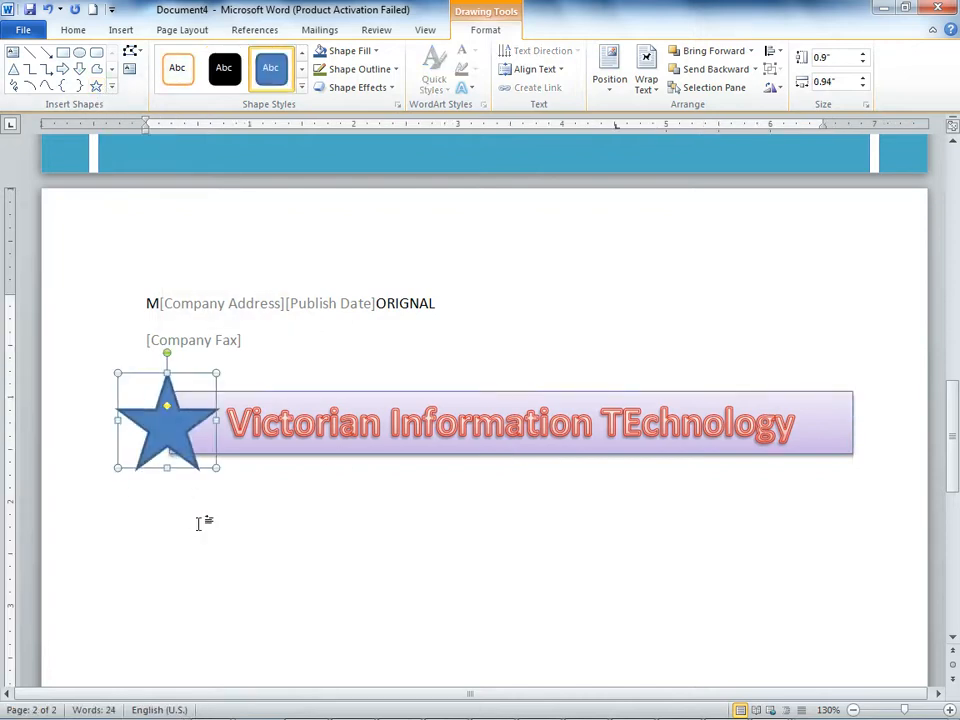
click(111, 86)
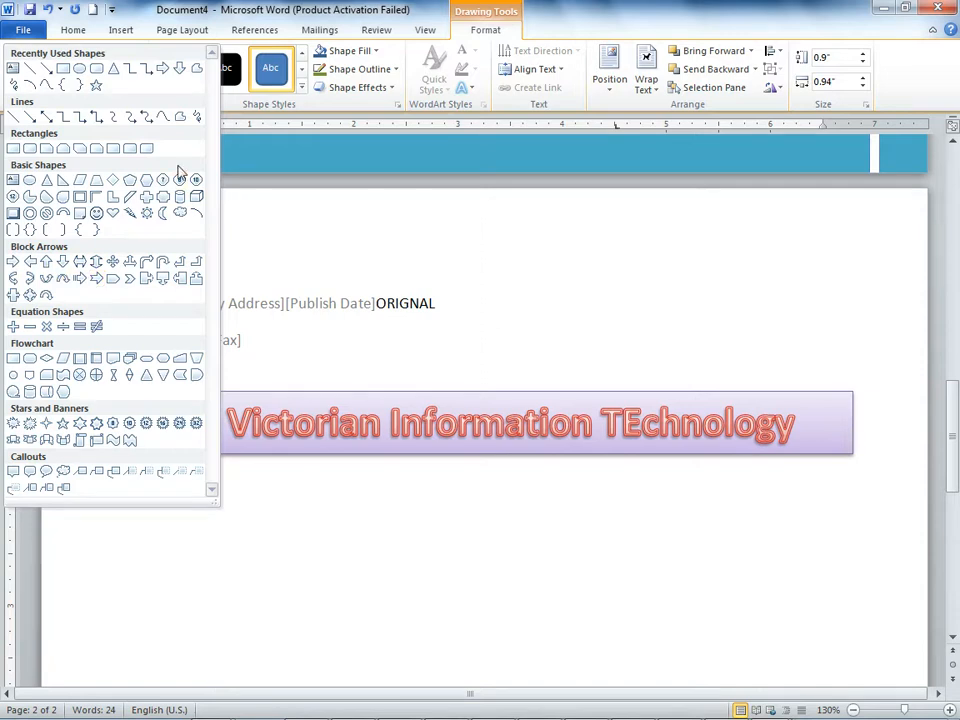
click(148, 200)
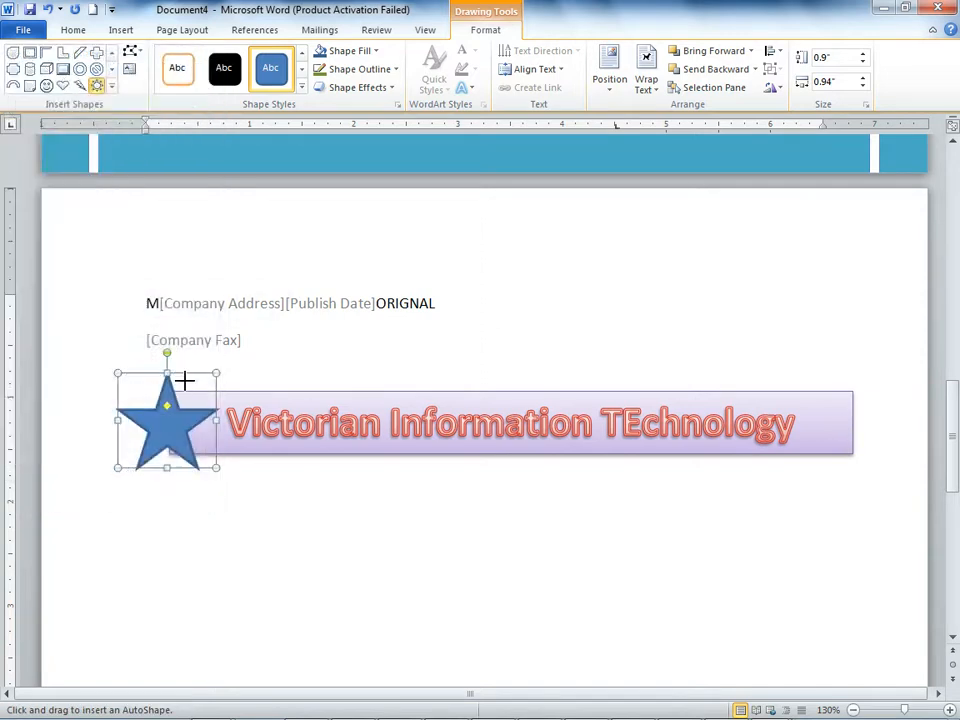
drag(801, 339, 885, 421)
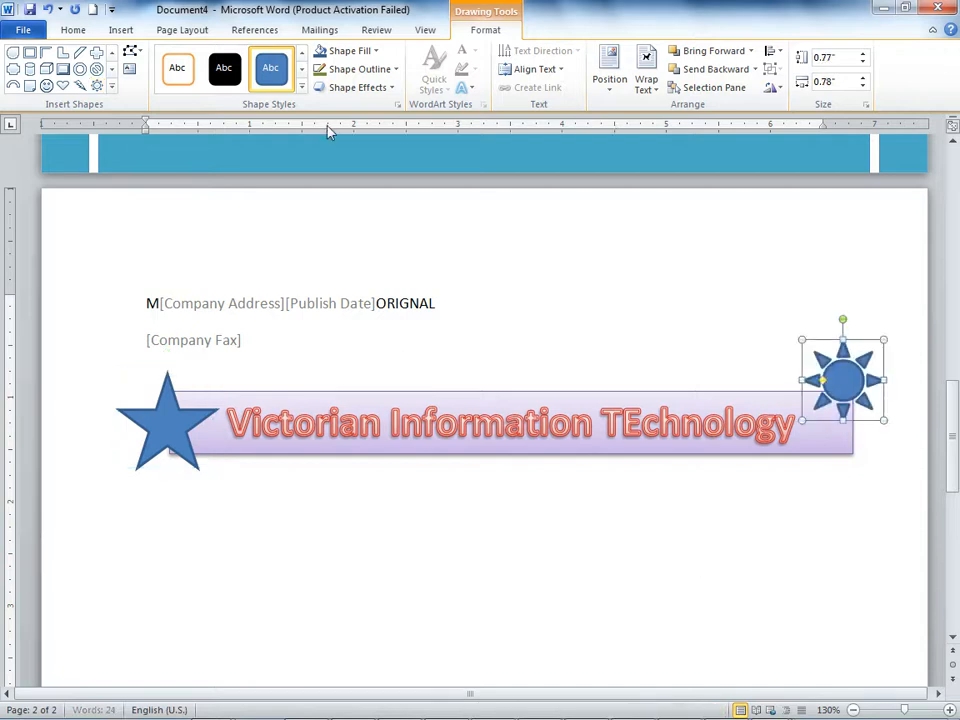
Step: Insert a second WordArt in the blue gradient style from the fourth row and move it below the banner
click(122, 30)
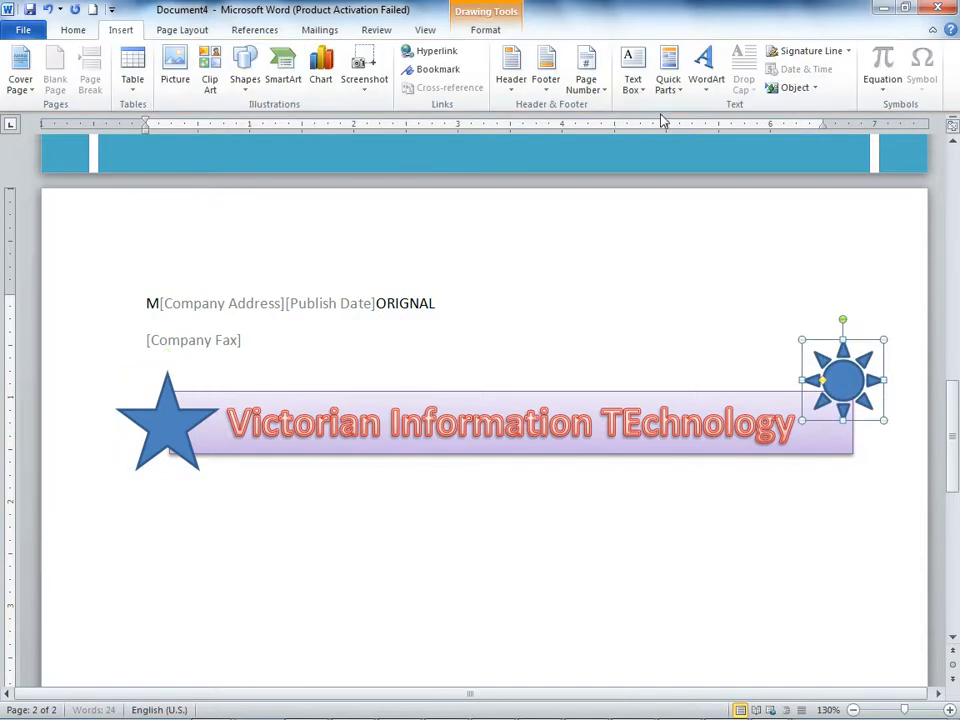
click(710, 95)
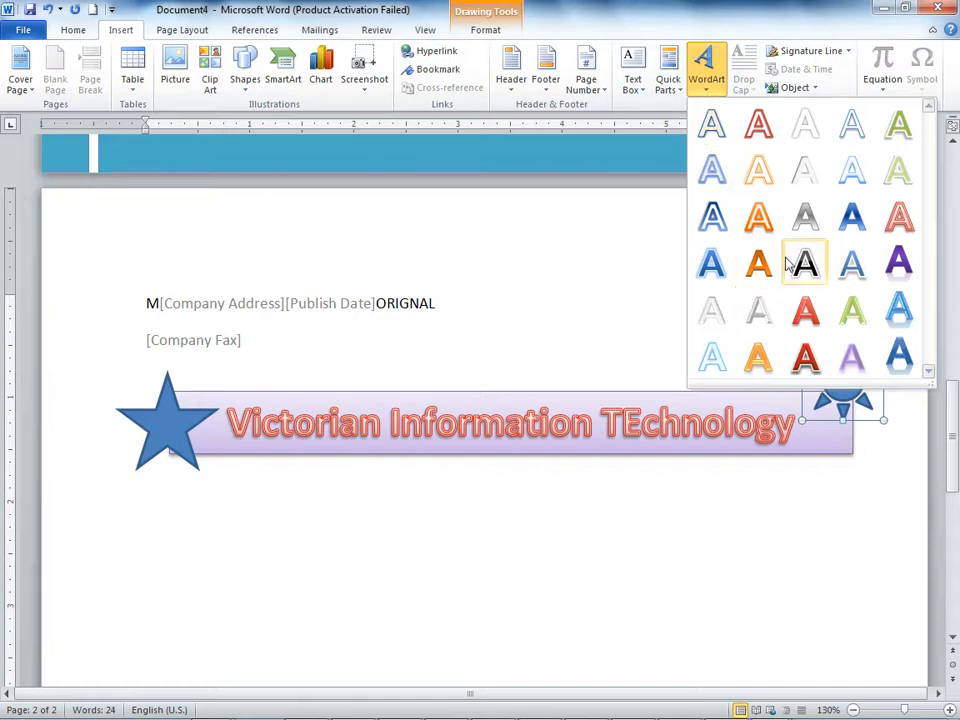
click(710, 261)
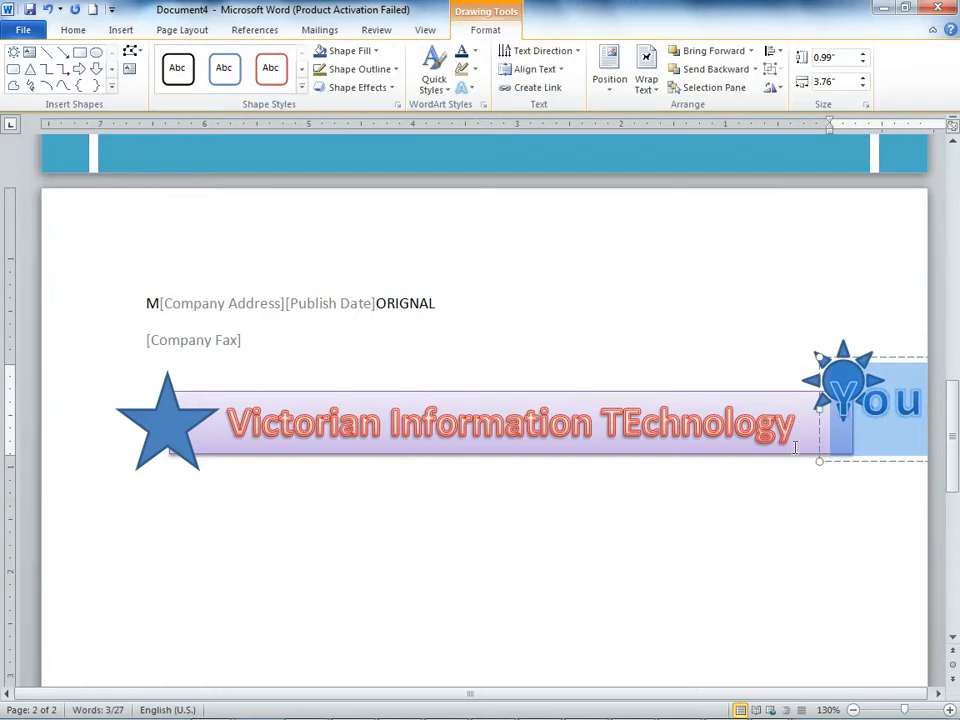
drag(850, 466, 306, 619)
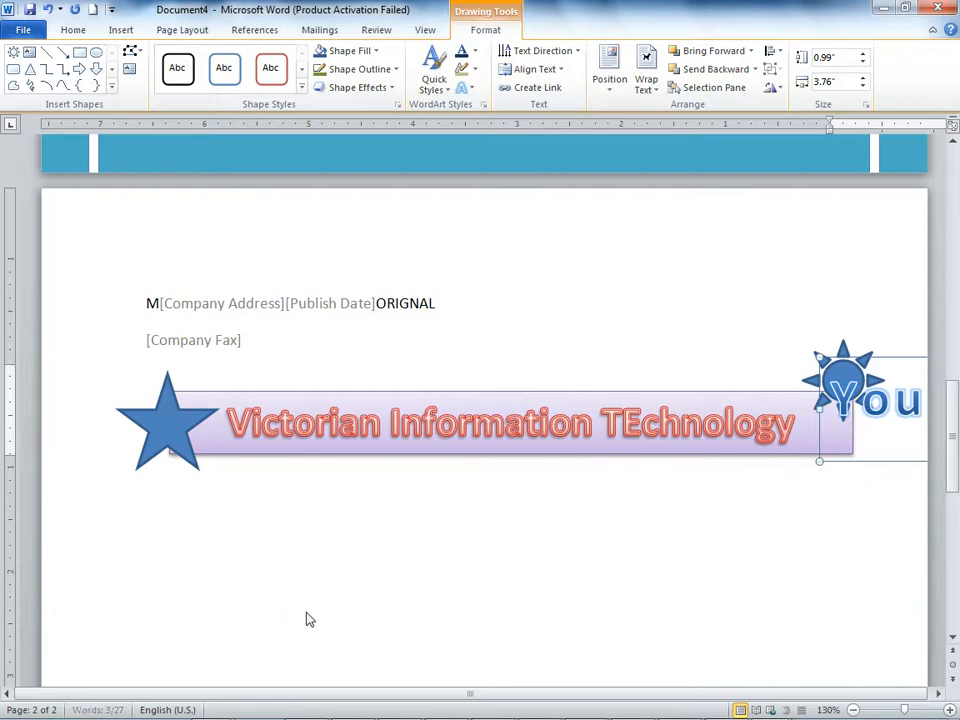
text(sd)
drag(660, 552, 101, 538)
Step: Enter "Sdaf sdf sdfsdf sdaf sdfsd fadsf sadfsd" as the text of the second WordArt
text(sdaf sdf)
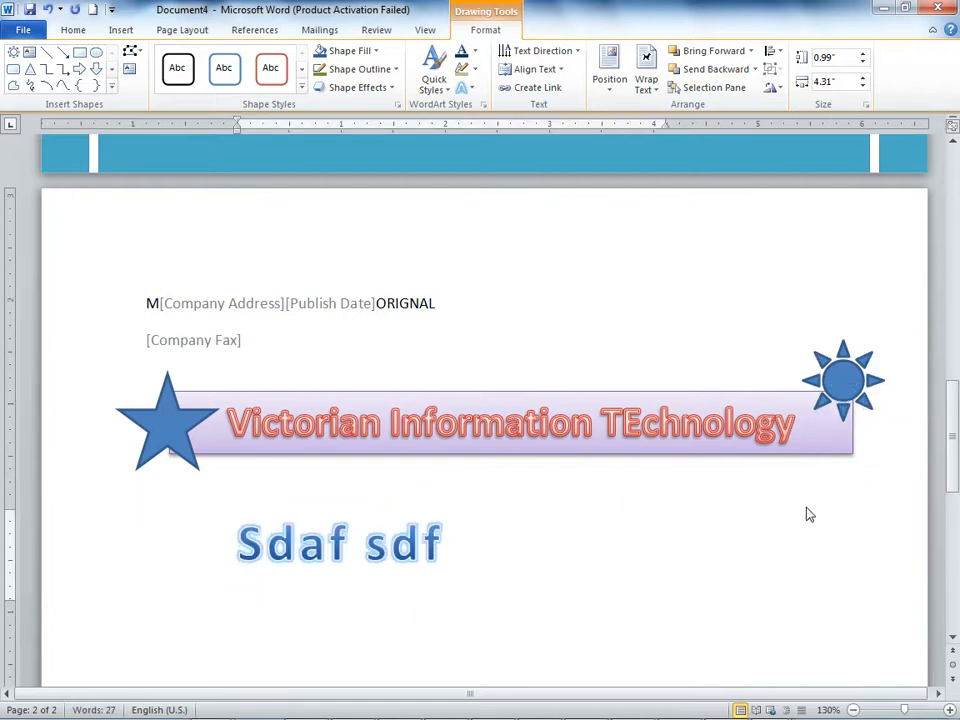
text( sdfsdf sdaf s)
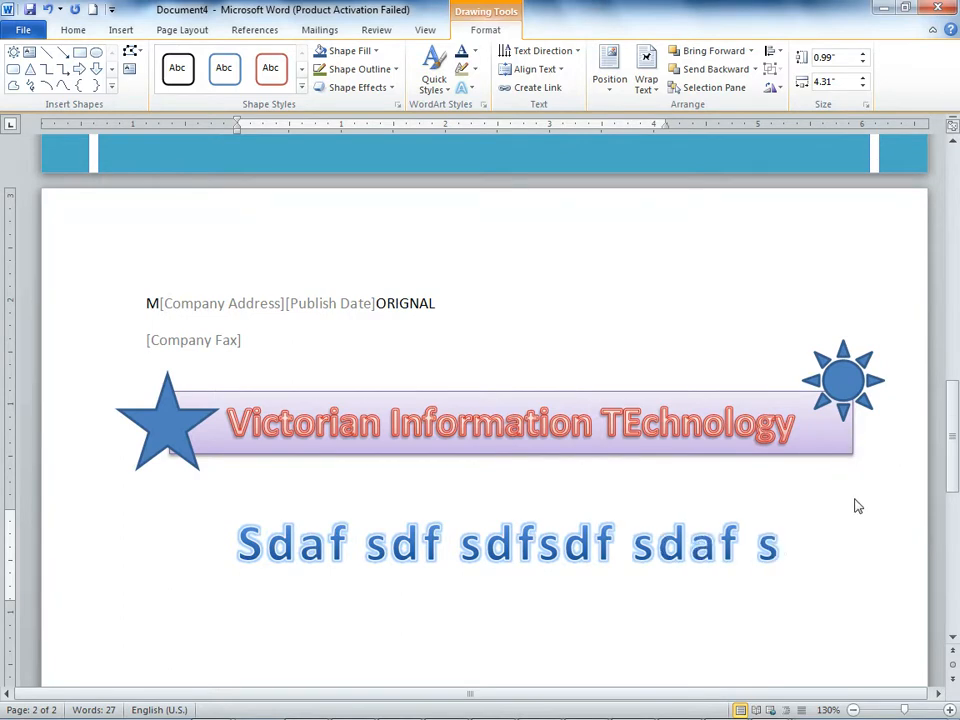
text(dfsd fadsf sadfsd)
click(940, 558)
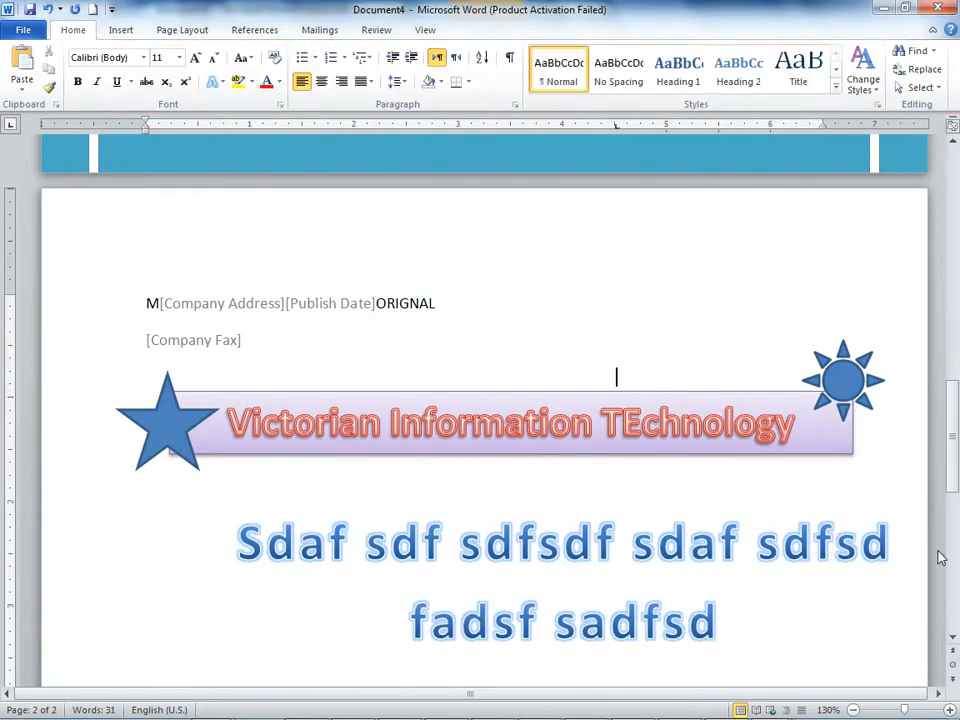
Step: Apply the red-outlined shape style to the second WordArt, and delete that WordArt from the page
mouse_move(713, 615)
mouse_down()
mouse_move(501, 606)
mouse_move(81, 536)
mouse_up()
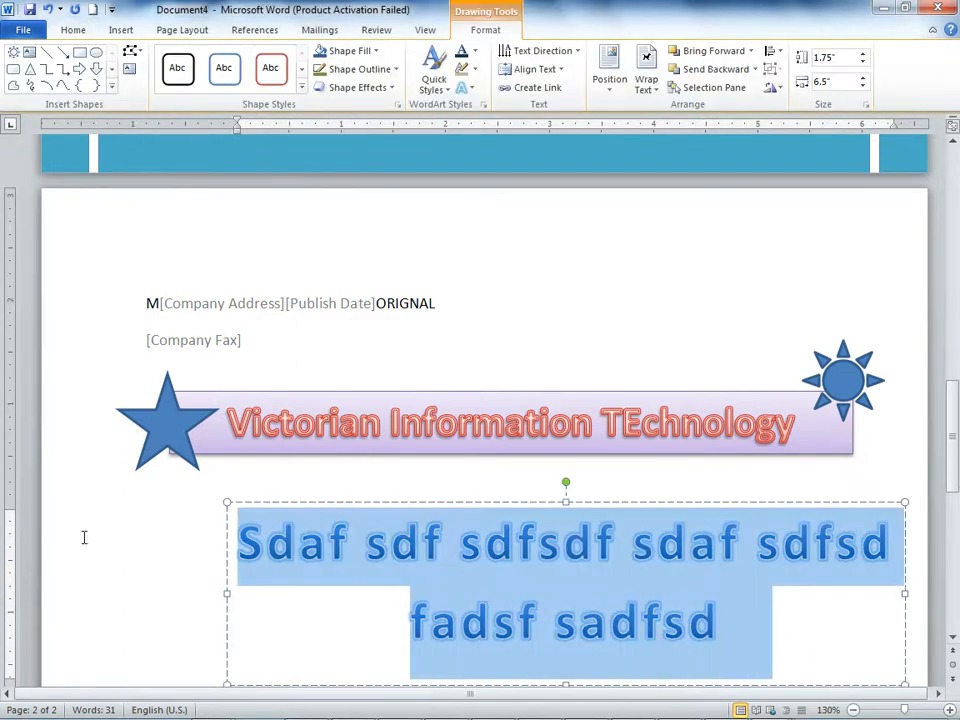
click(268, 68)
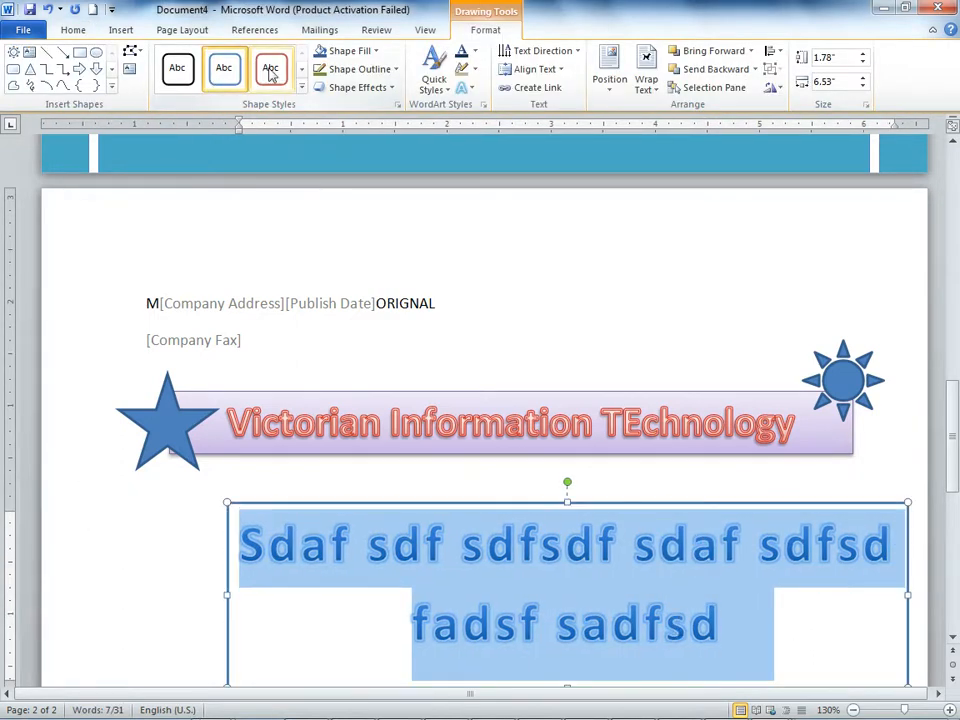
click(615, 482)
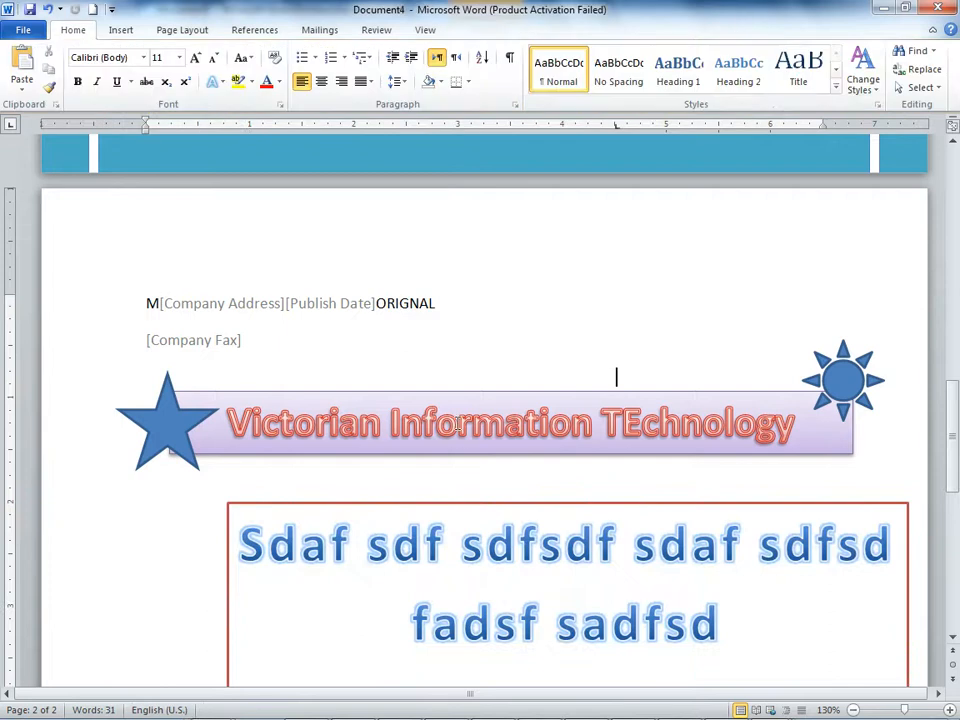
click(478, 506)
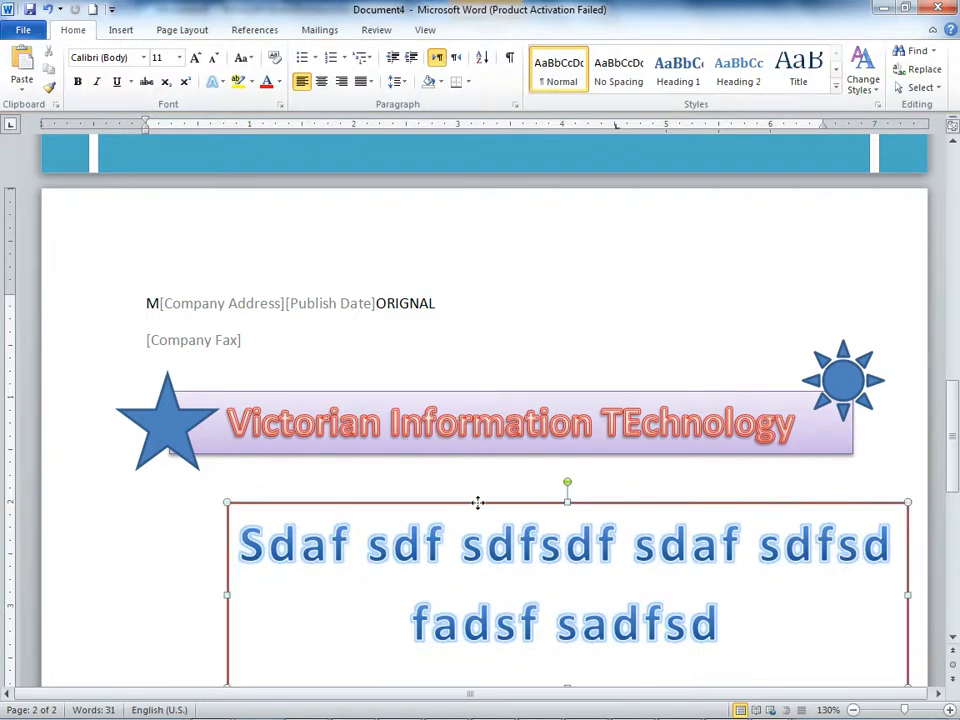
key(Delete)
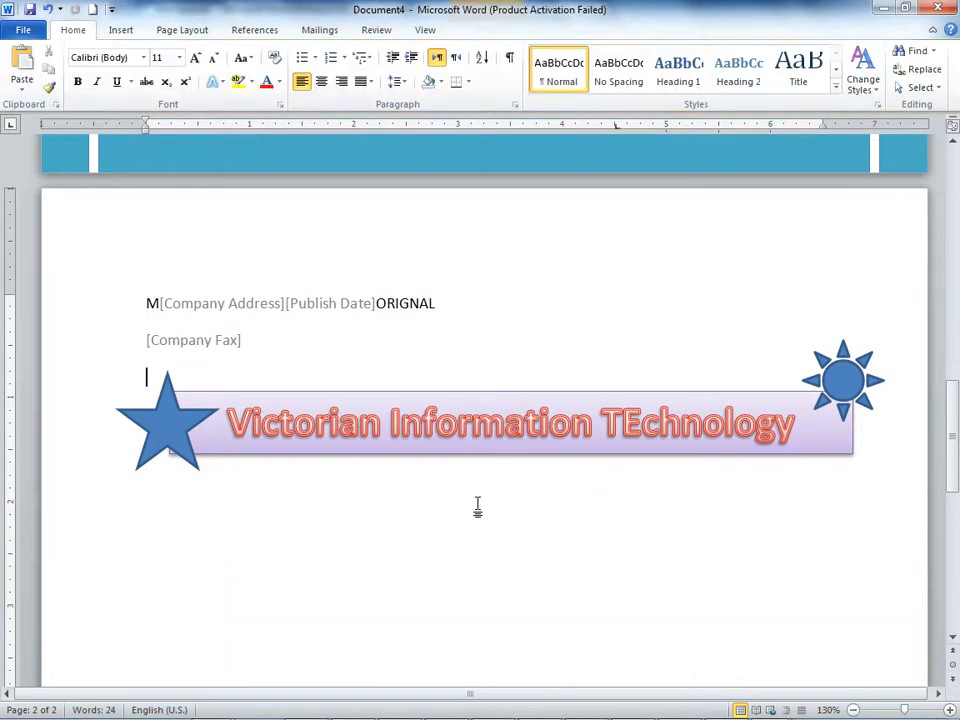
click(388, 504)
scroll(388, 504, up, 10)
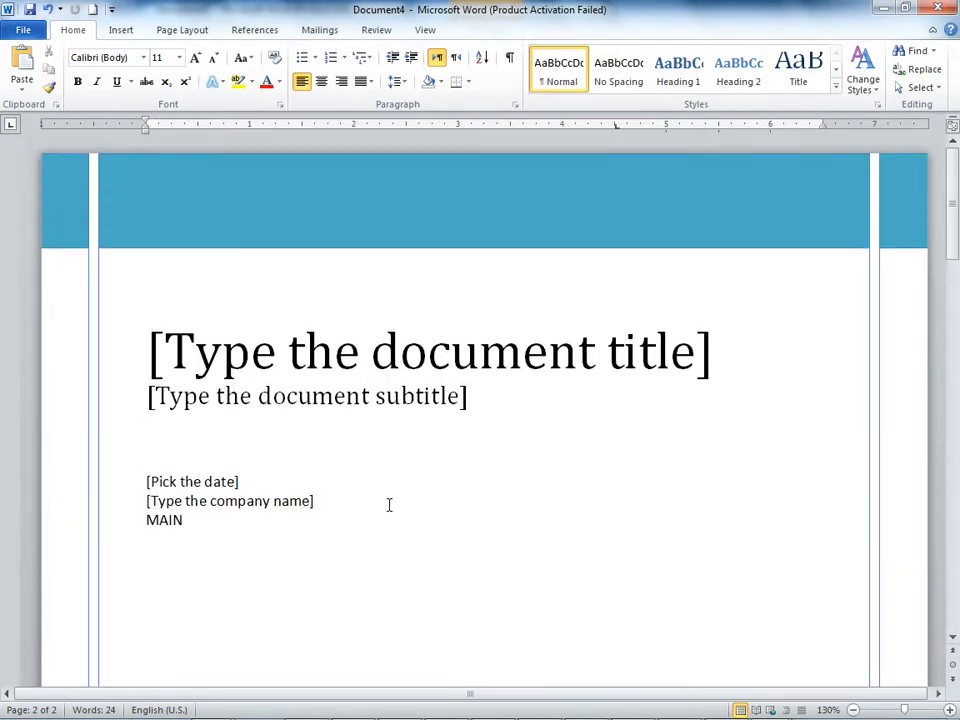
scroll(375, 315, down, 5)
scroll(377, 315, up, 5)
click(110, 29)
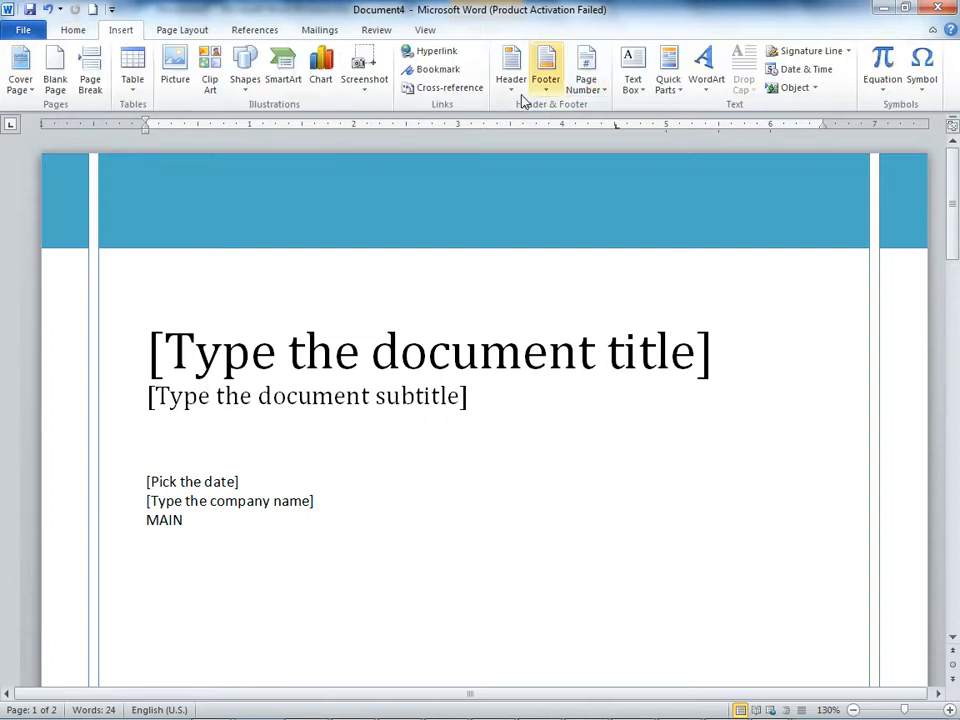
click(641, 90)
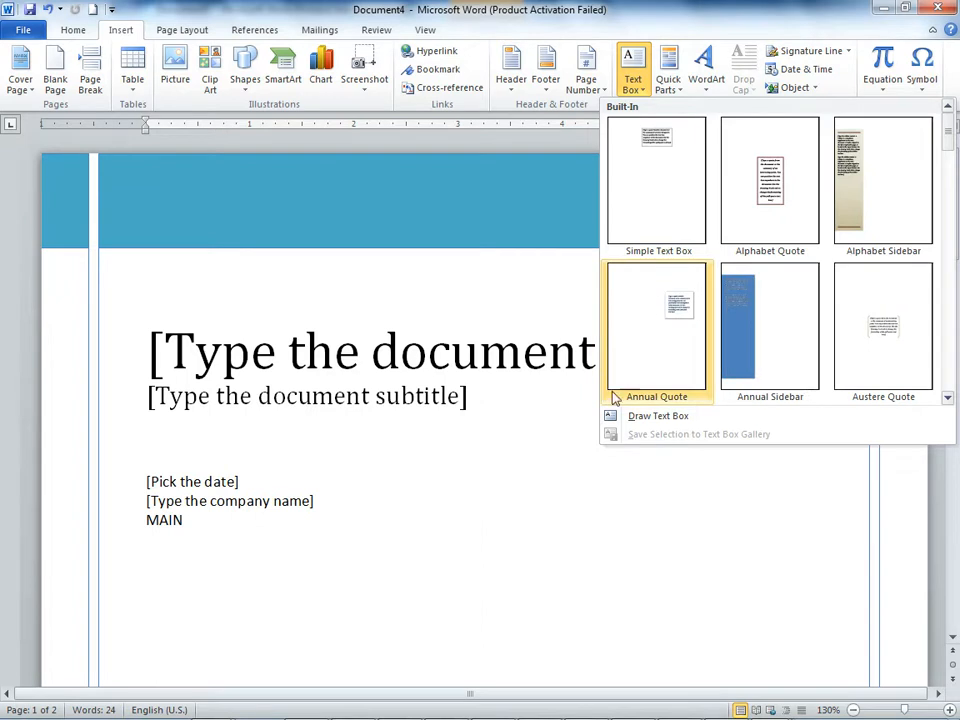
click(672, 86)
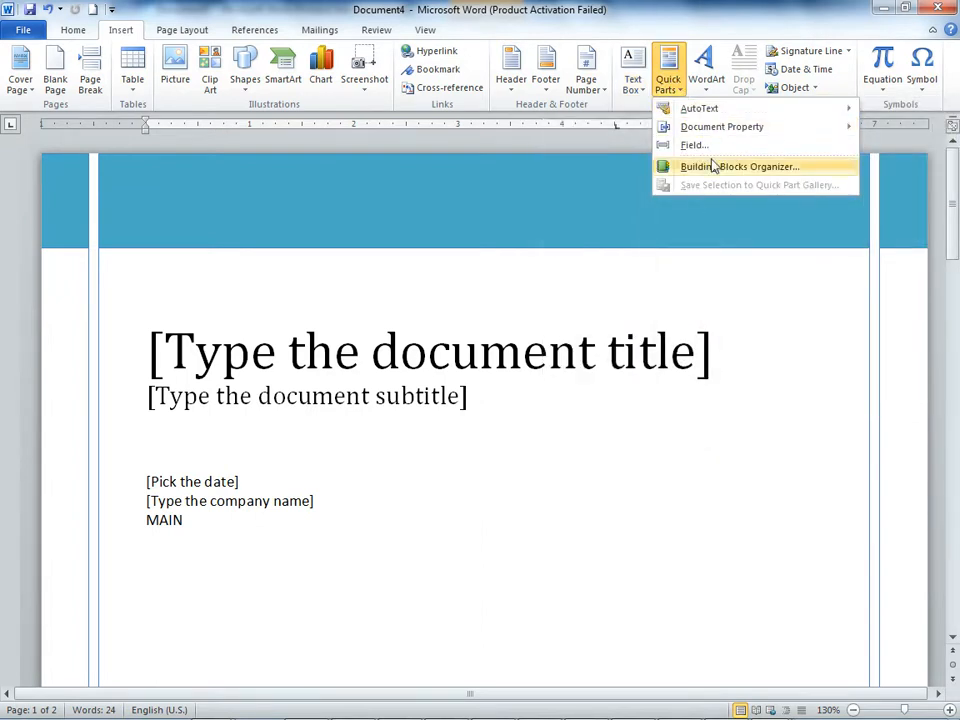
Step: Insert a WordArt in the solid blue style from the third row, fourth column of the gallery
click(718, 88)
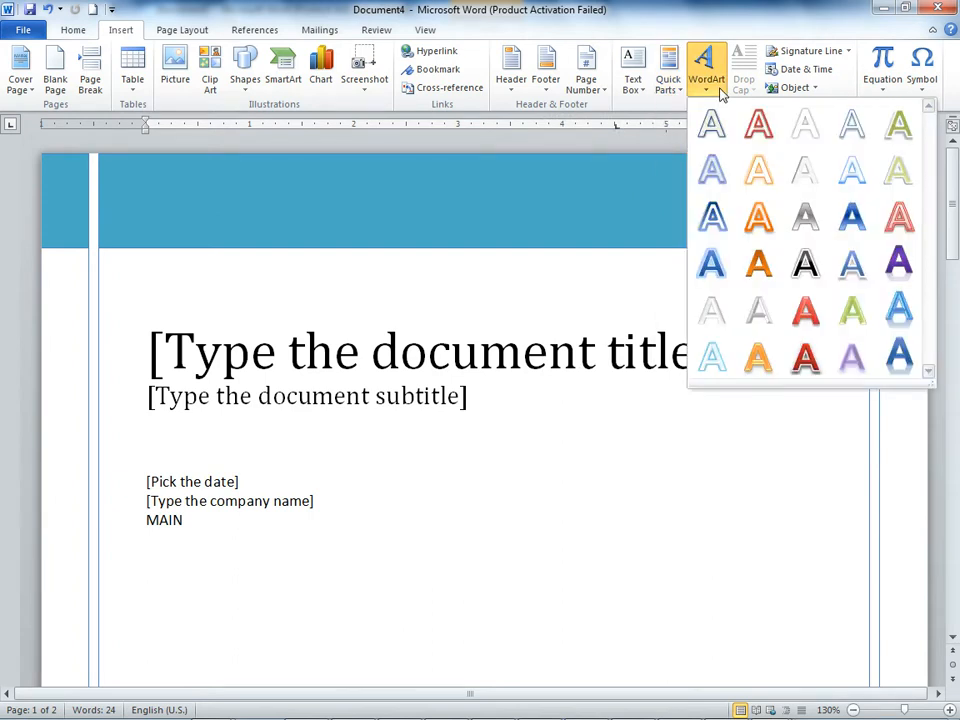
click(855, 225)
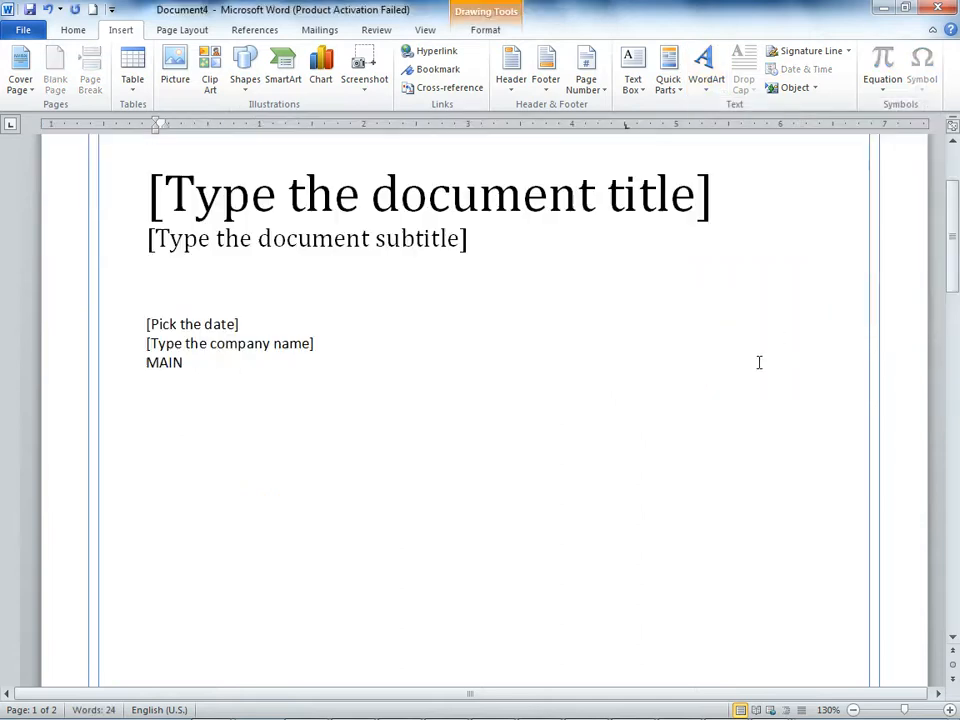
scroll(759, 362, down, 5)
scroll(605, 390, up, 7)
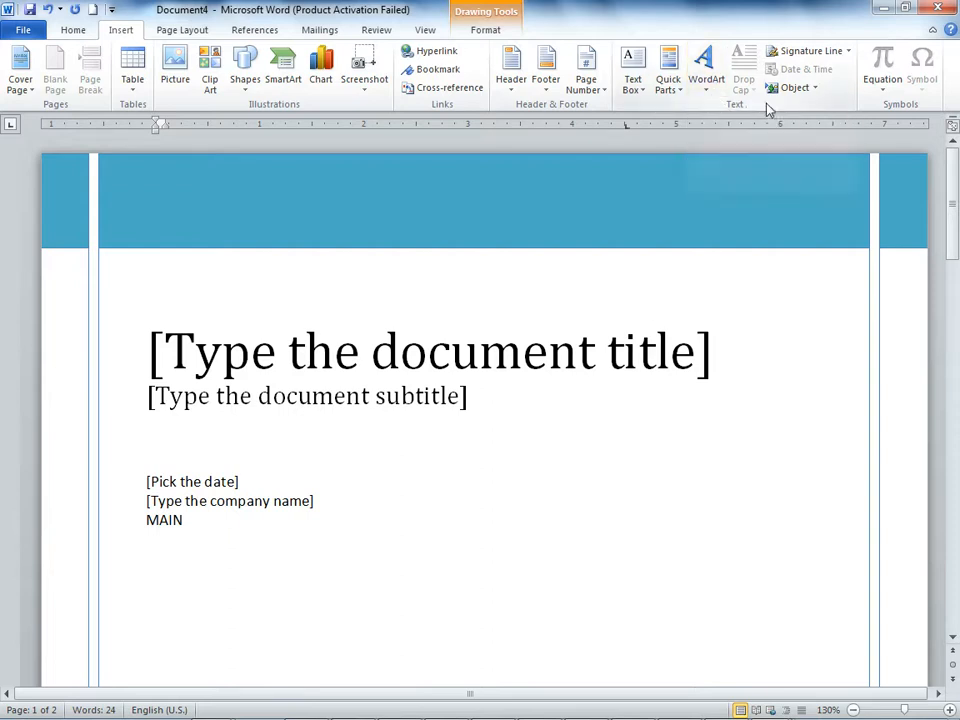
click(621, 436)
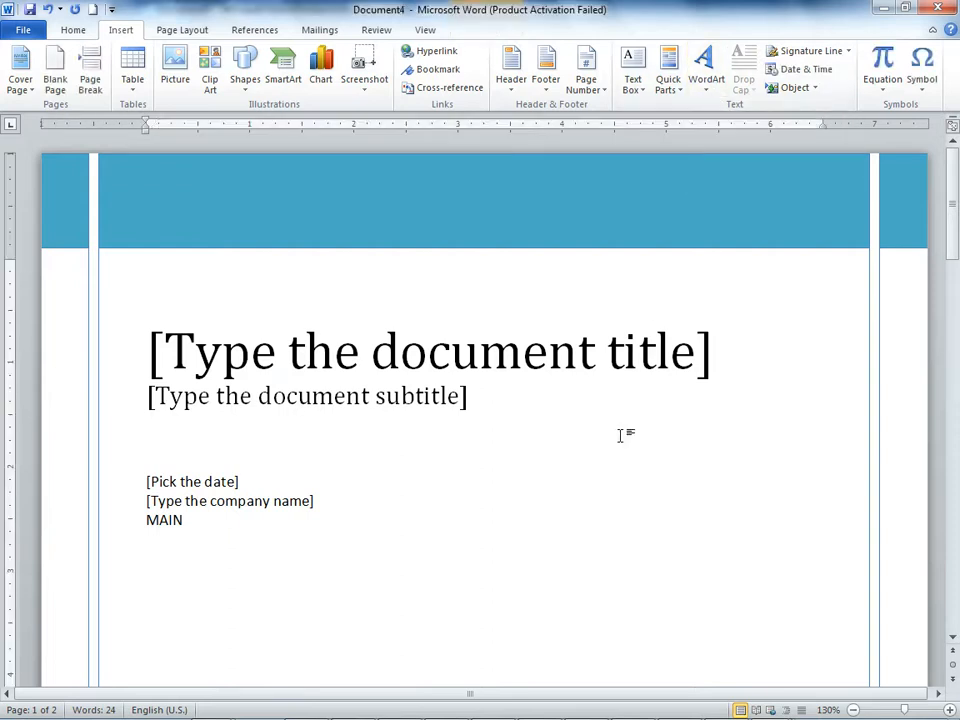
Step: Open the recent document "chapter 1" from the Desktop
click(30, 29)
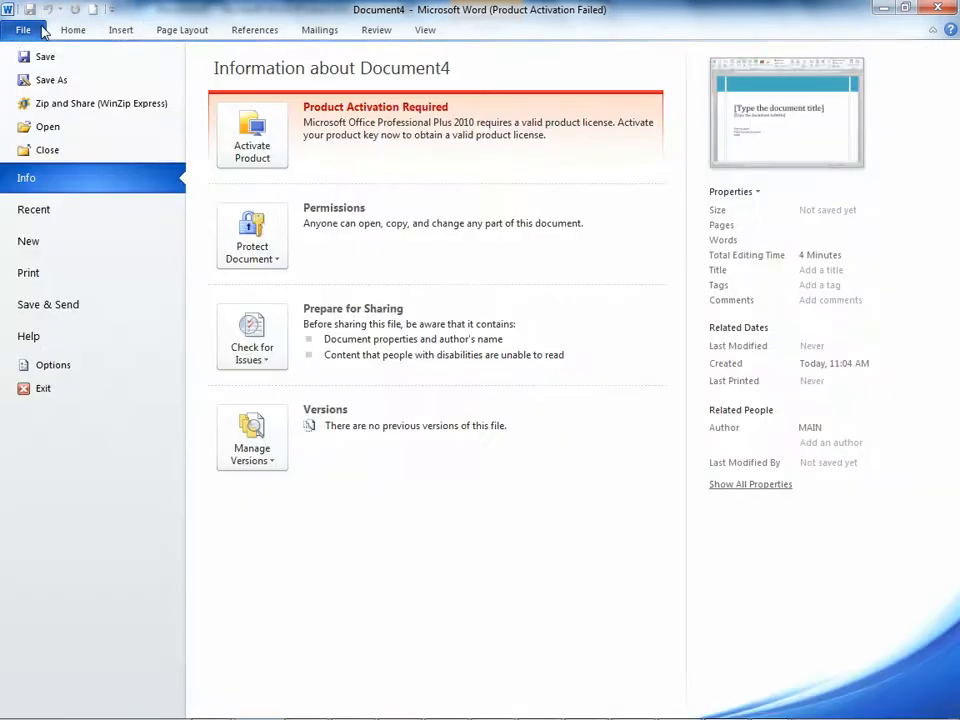
click(70, 209)
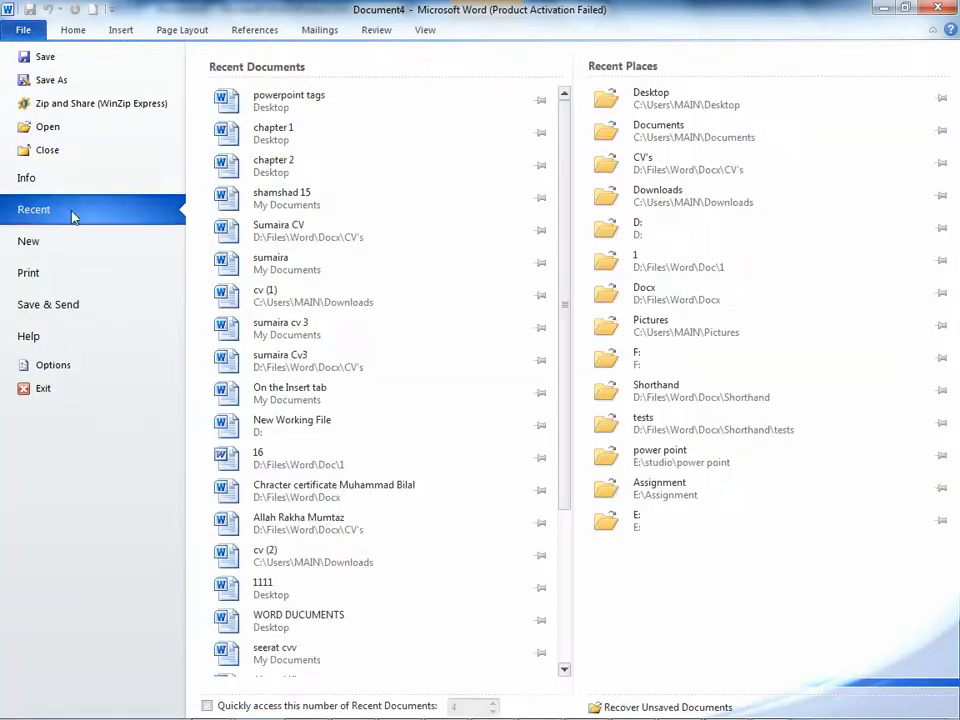
click(334, 146)
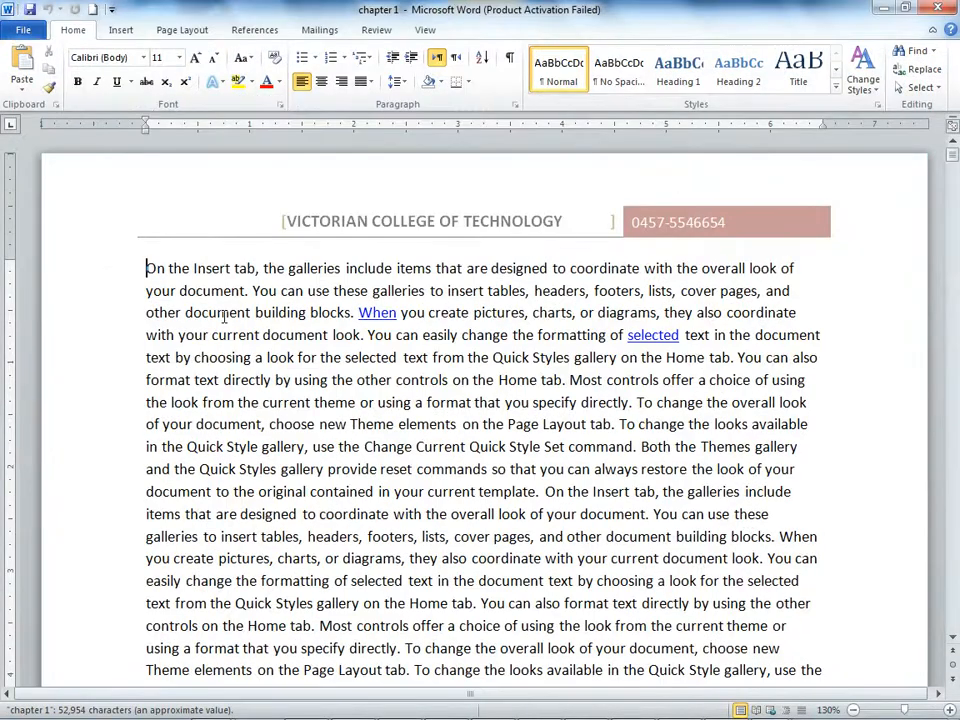
Step: Apply a Dropped drop cap to the word "On" at the start of the first paragraph
double_click(156, 268)
click(124, 30)
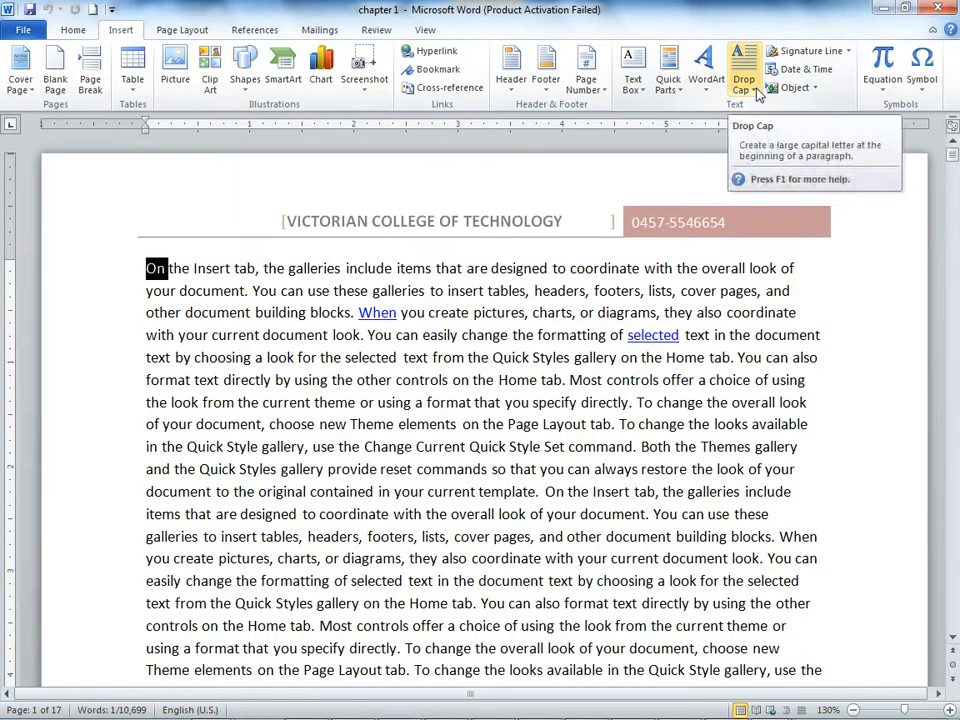
double_click(596, 335)
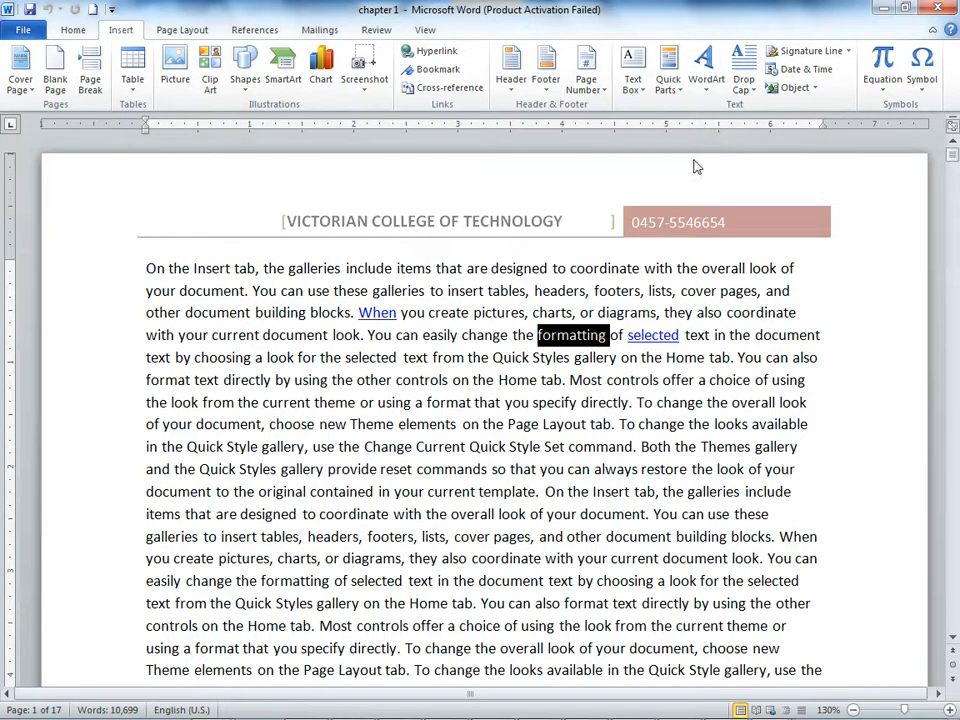
click(157, 271)
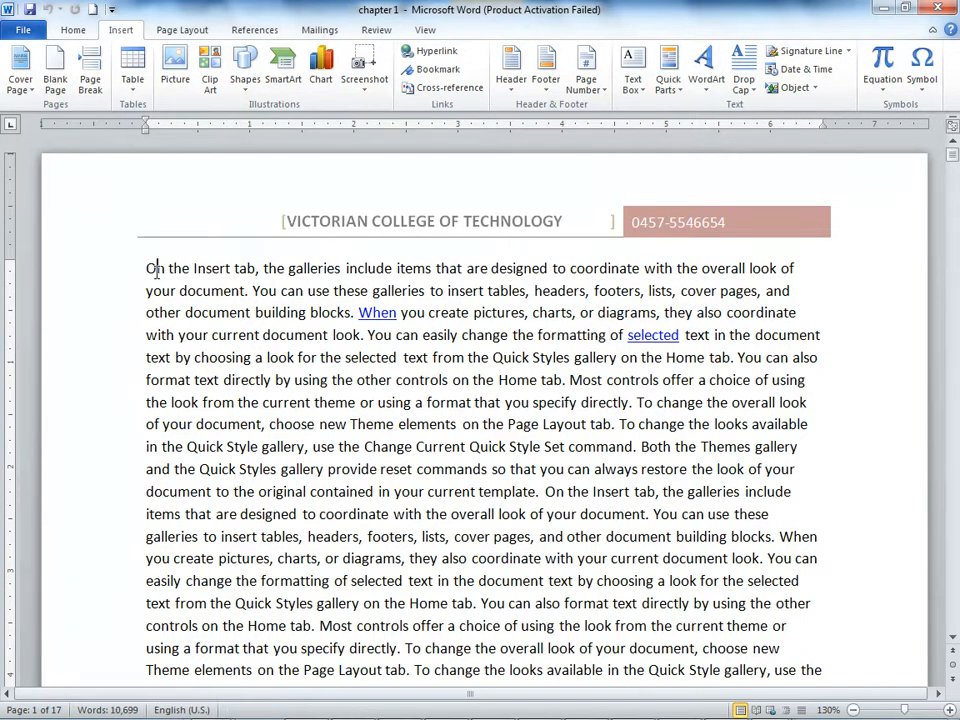
key(shift+Right)
key(shift+Right)
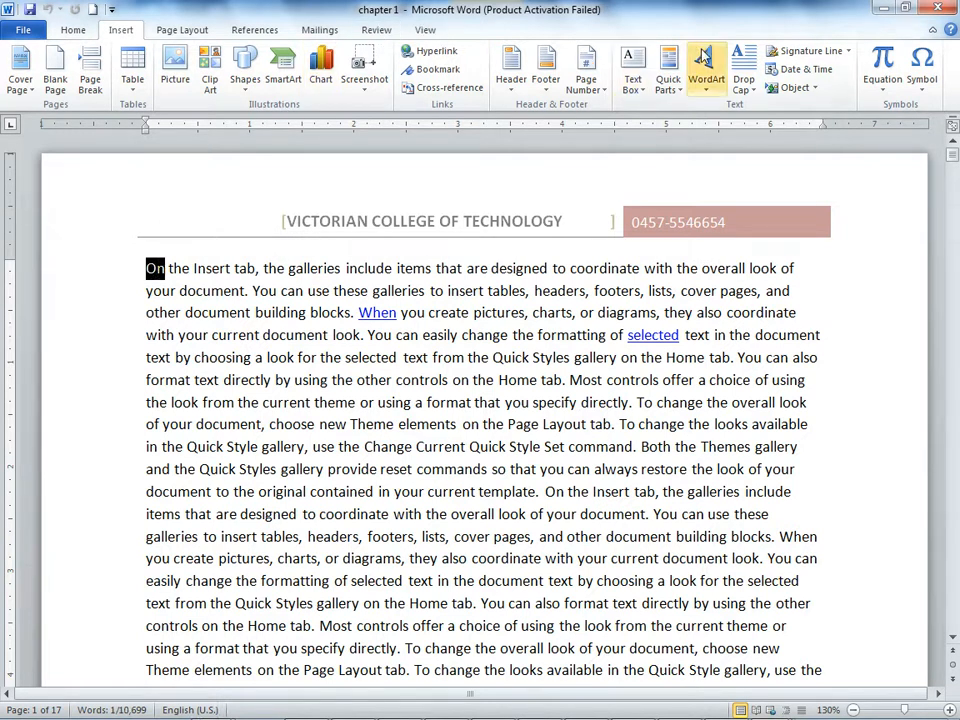
click(743, 78)
click(765, 156)
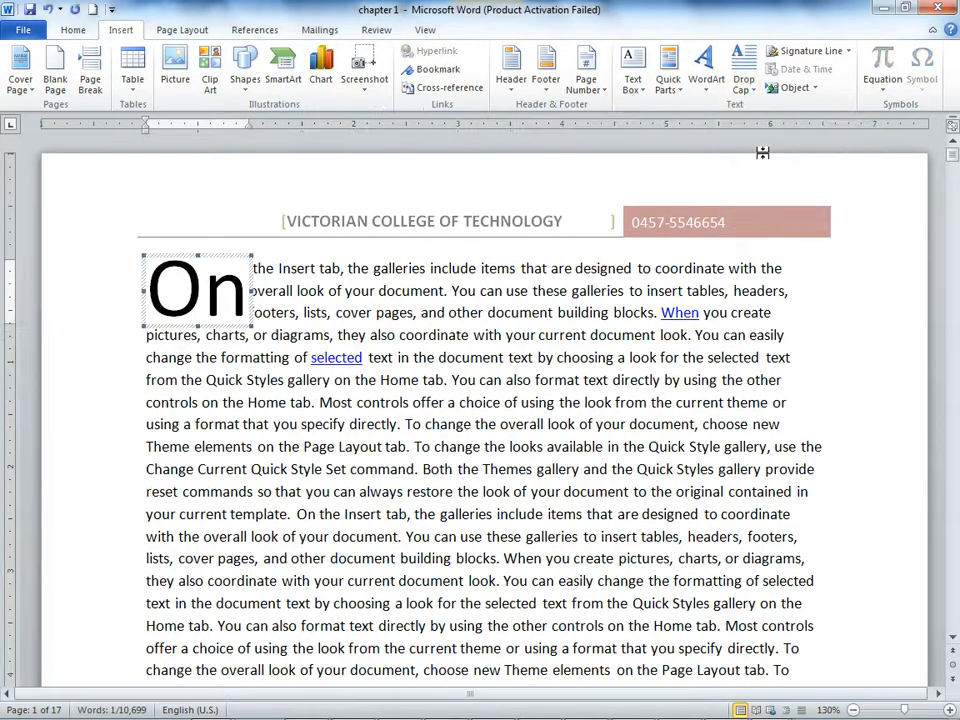
Step: Split the first paragraph before "You can easily change the formatting", leaving an empty paragraph between the two parts
click(536, 402)
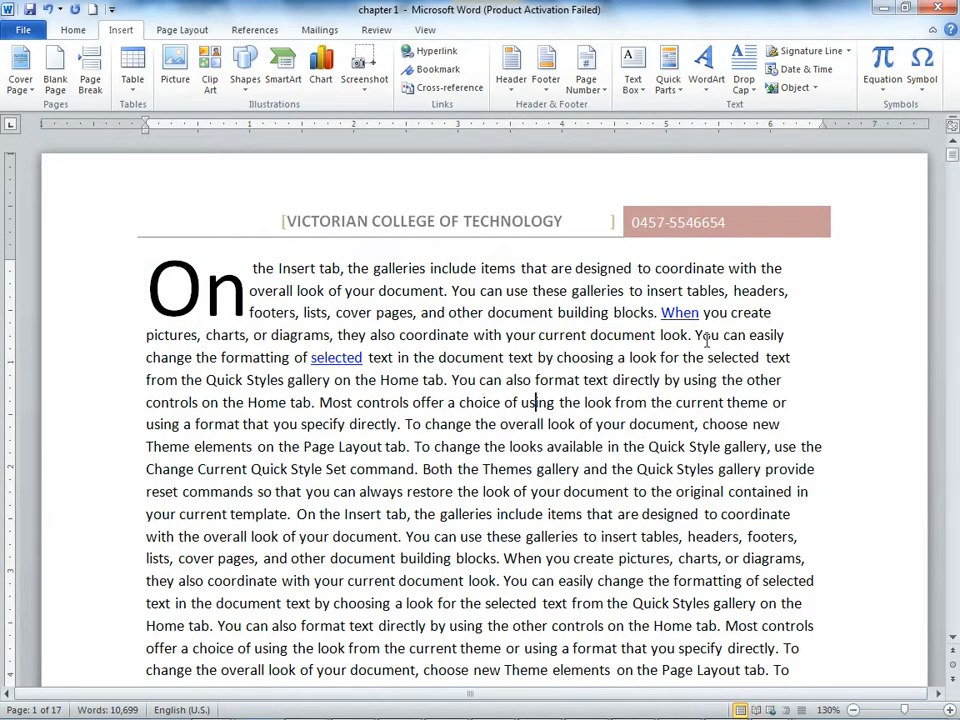
key(Return)
key(Return)
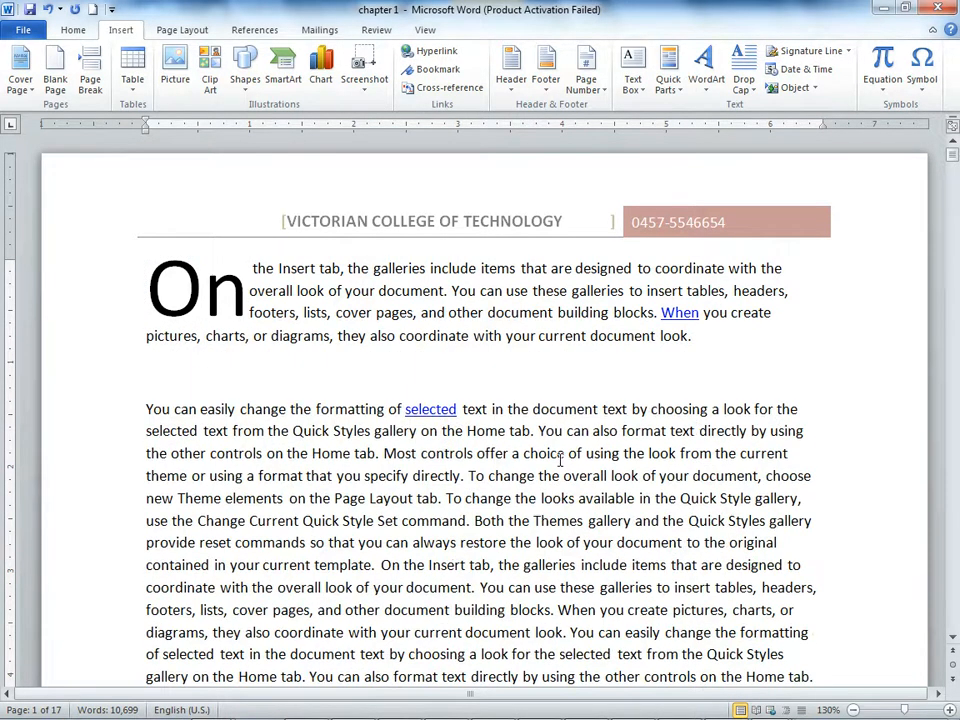
Step: Apply a Dropped drop cap to the opening word "You" of the second text paragraph, with 10 lines to drop
drag(176, 409, 122, 416)
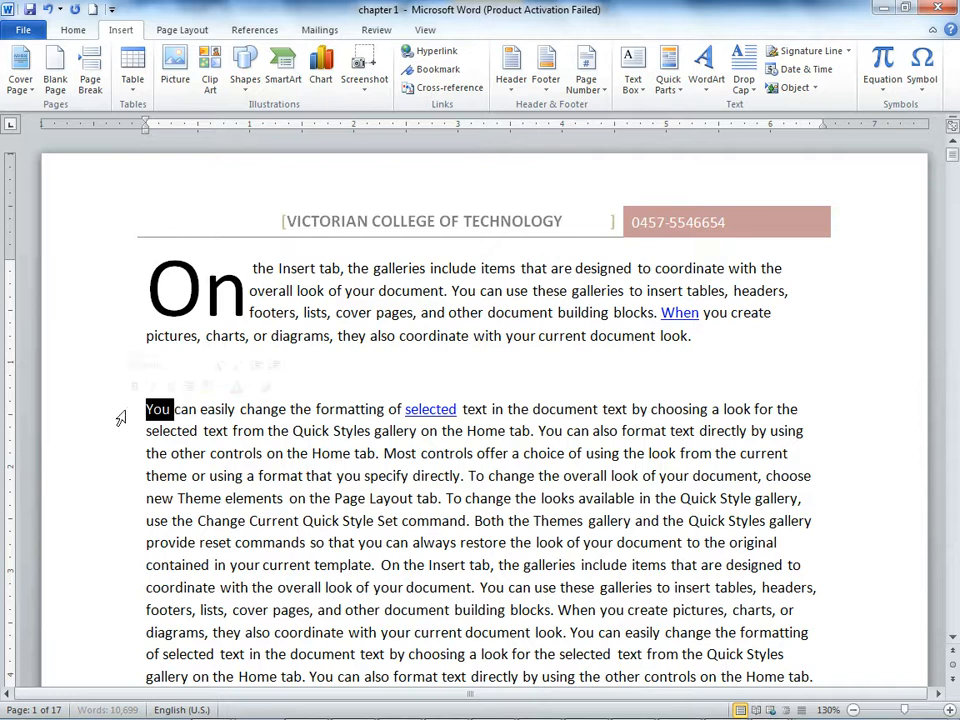
click(743, 80)
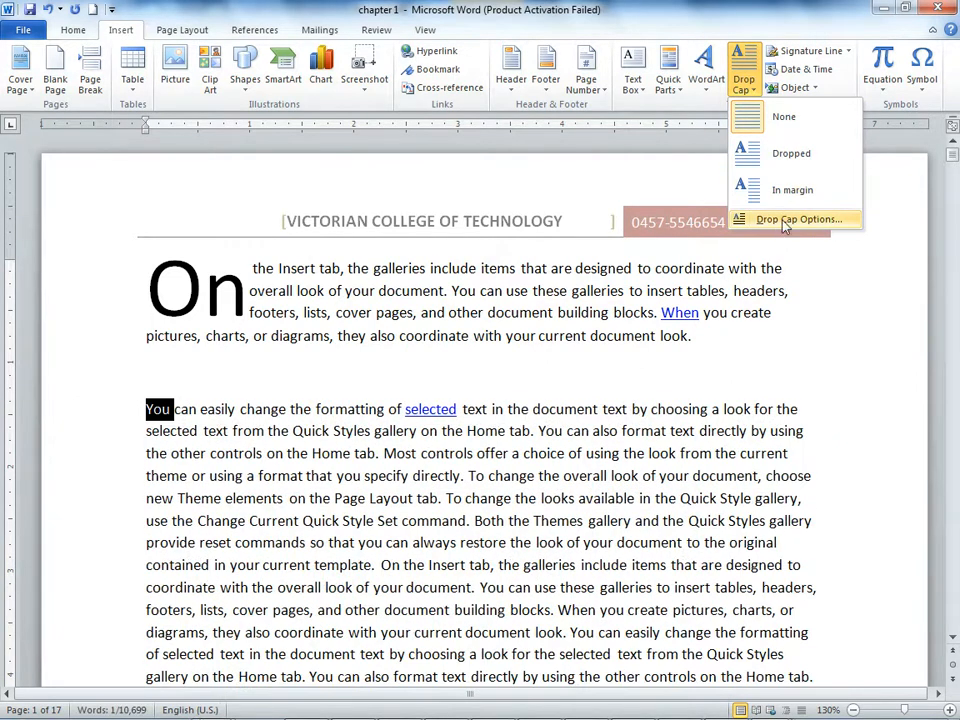
click(790, 221)
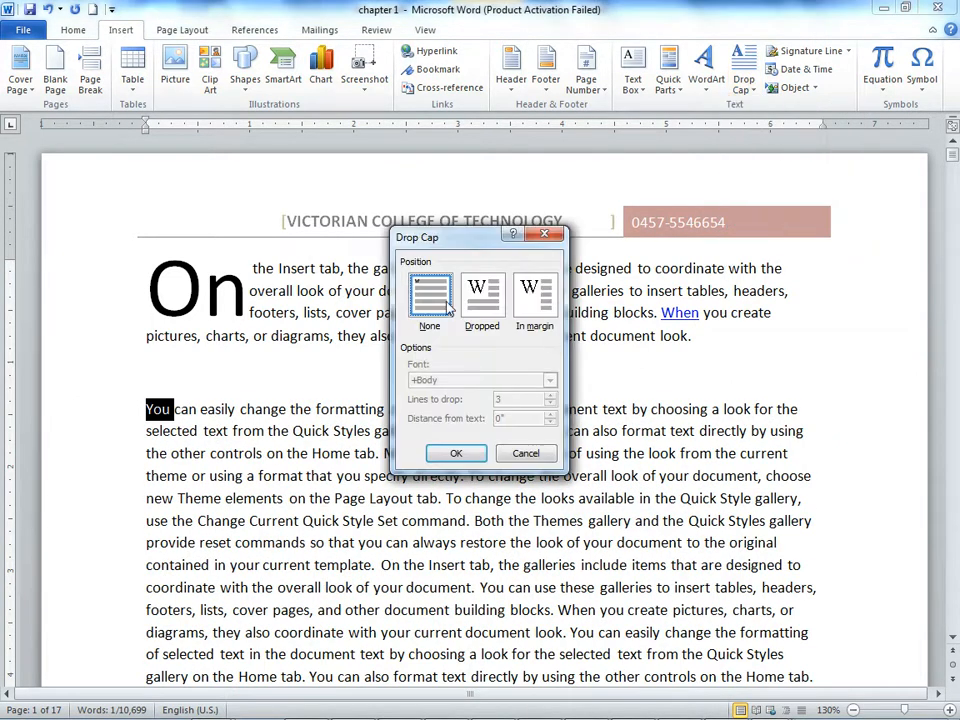
click(483, 300)
click(550, 396)
click(550, 396)
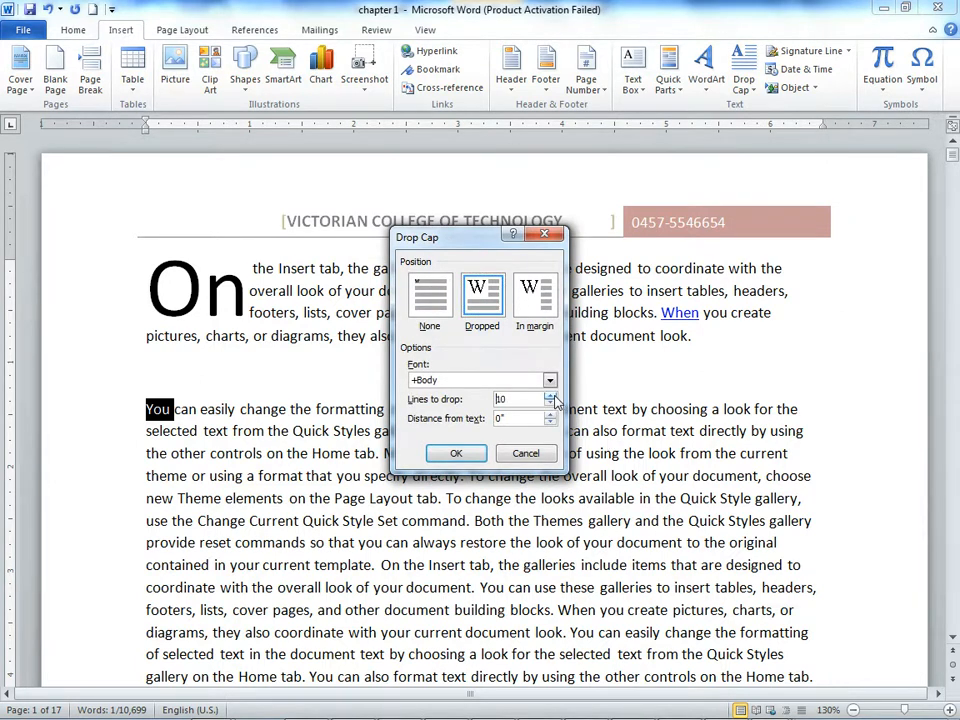
click(456, 453)
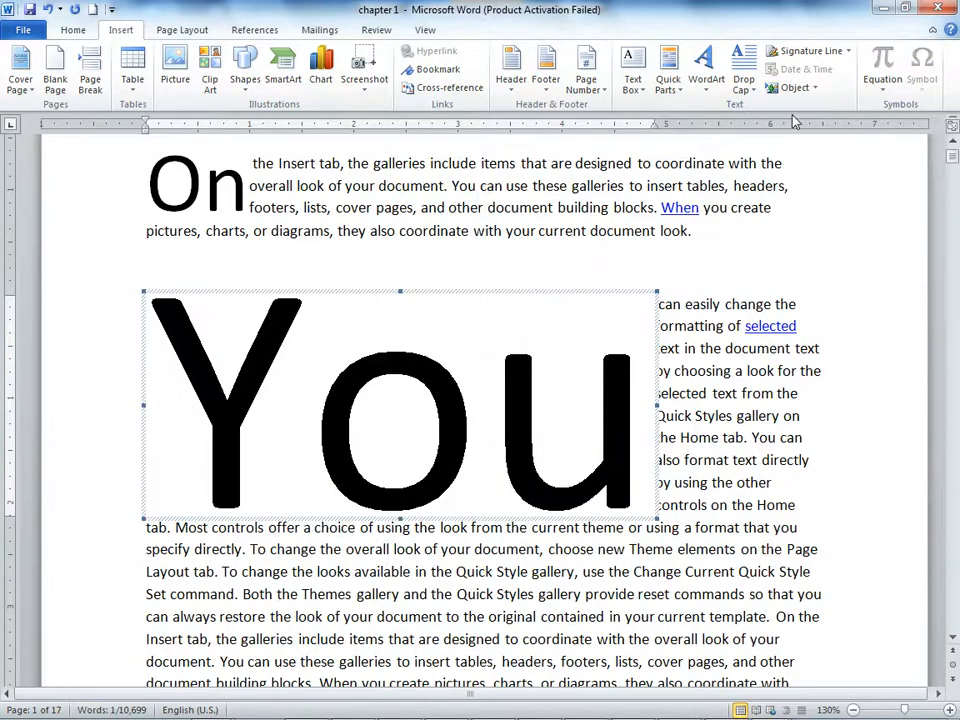
Step: Set the lines to drop of the "You" drop cap to 4
click(752, 95)
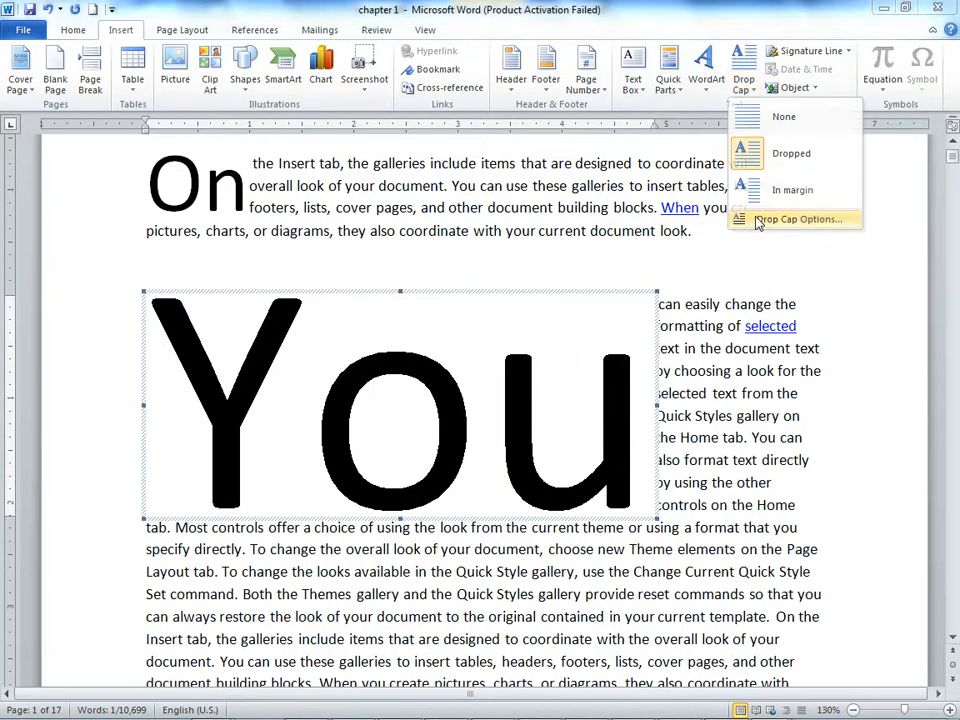
click(790, 219)
click(551, 404)
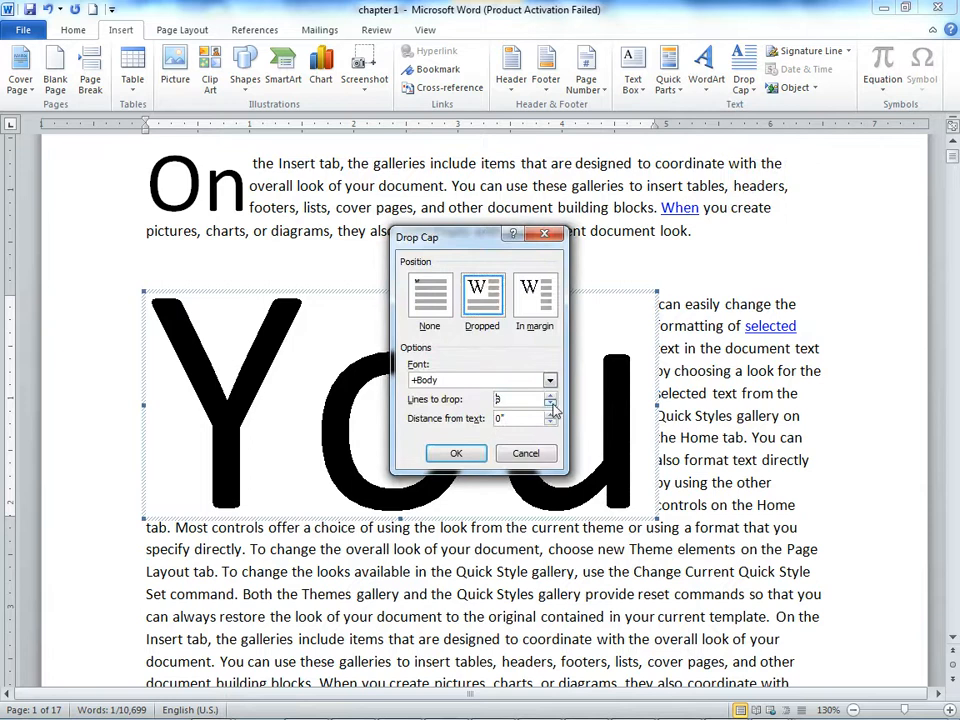
click(468, 454)
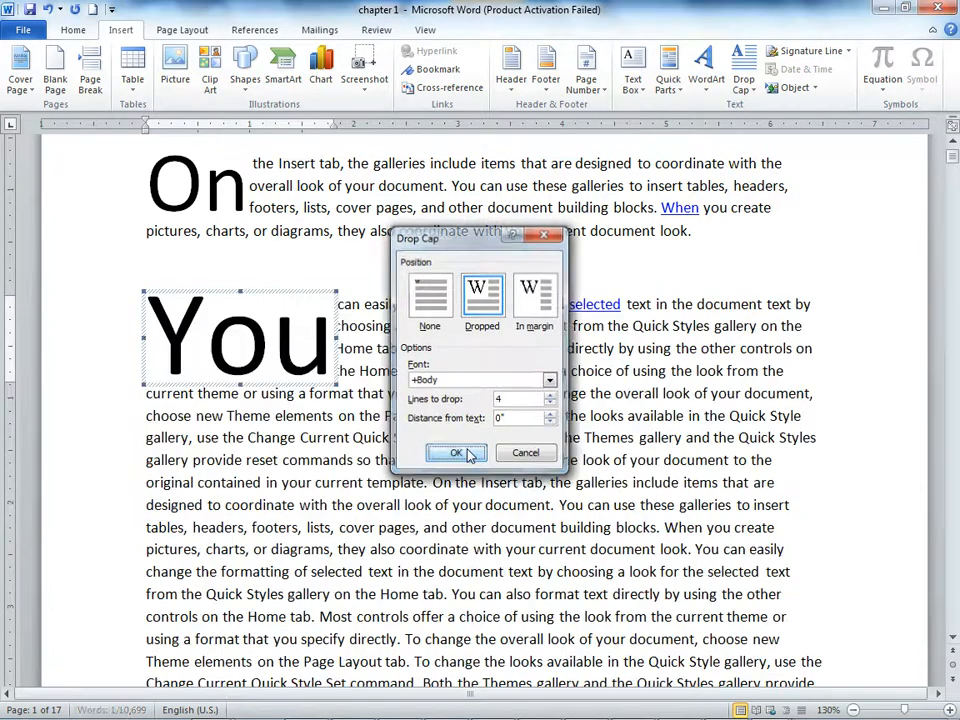
click(480, 446)
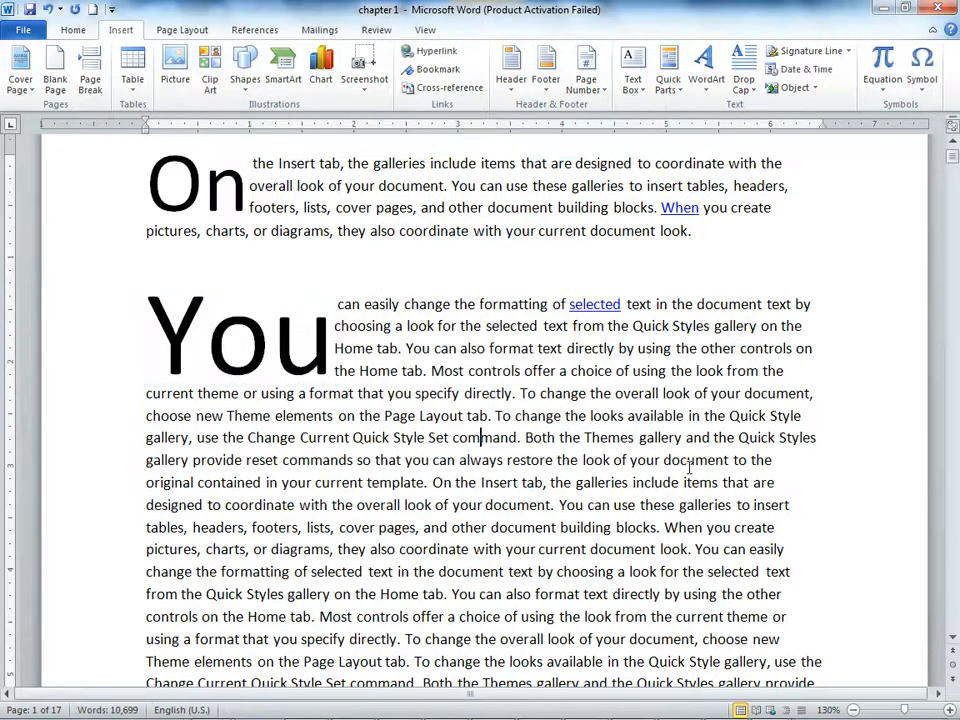
Step: Split the "You" paragraph before "To change the overall look of your document", leaving an empty paragraph between
click(520, 394)
key(Return)
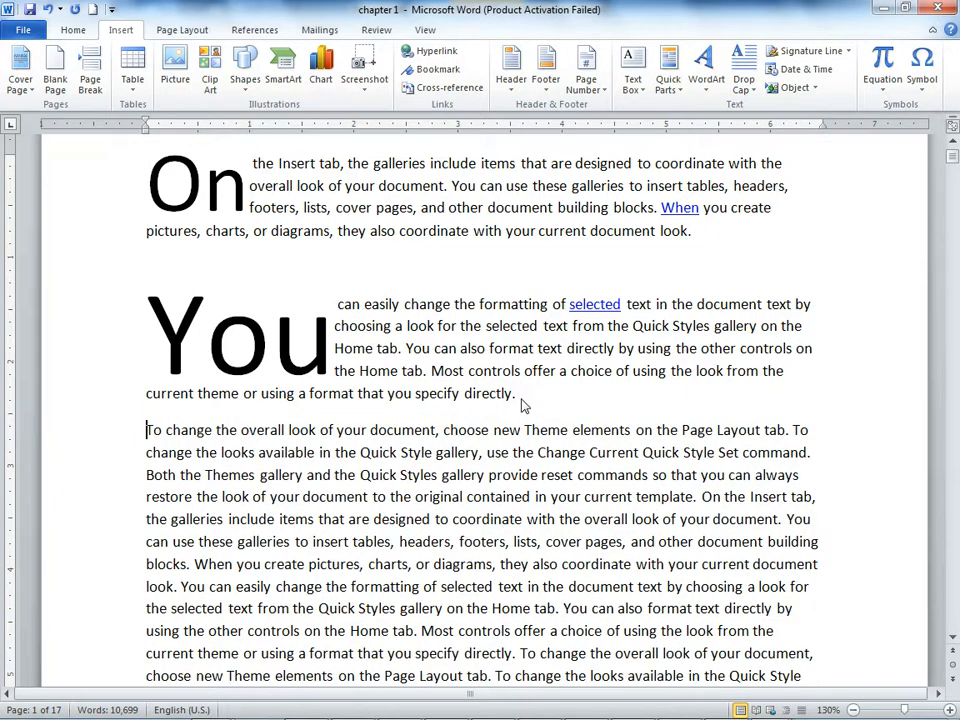
key(Return)
Step: Apply an In margin drop cap to the opening word "To" of the third text paragraph
drag(162, 465, 147, 466)
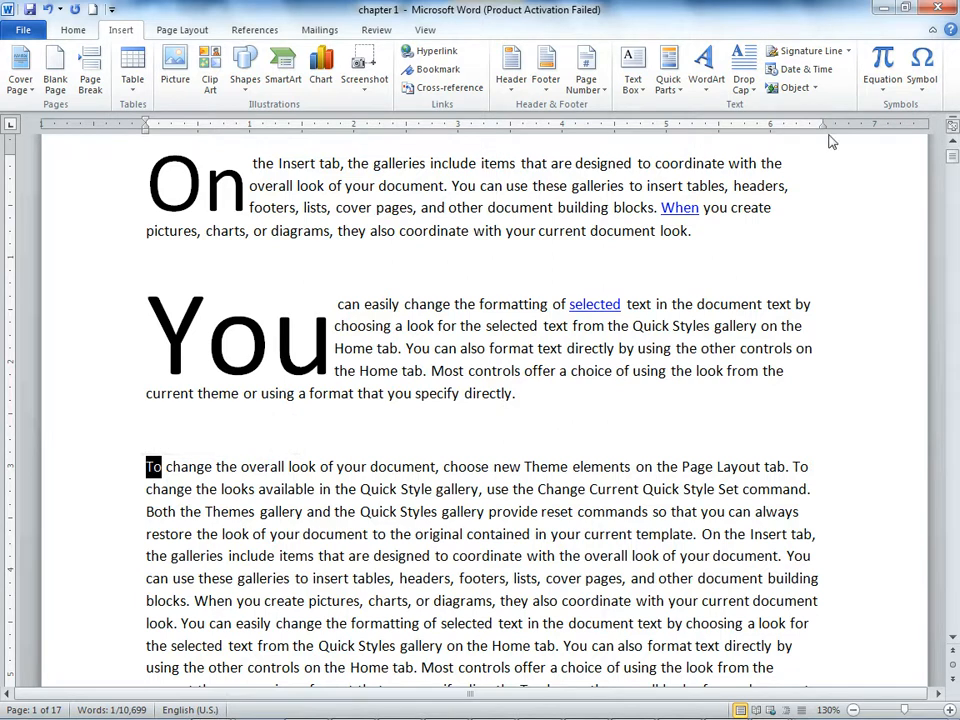
click(757, 93)
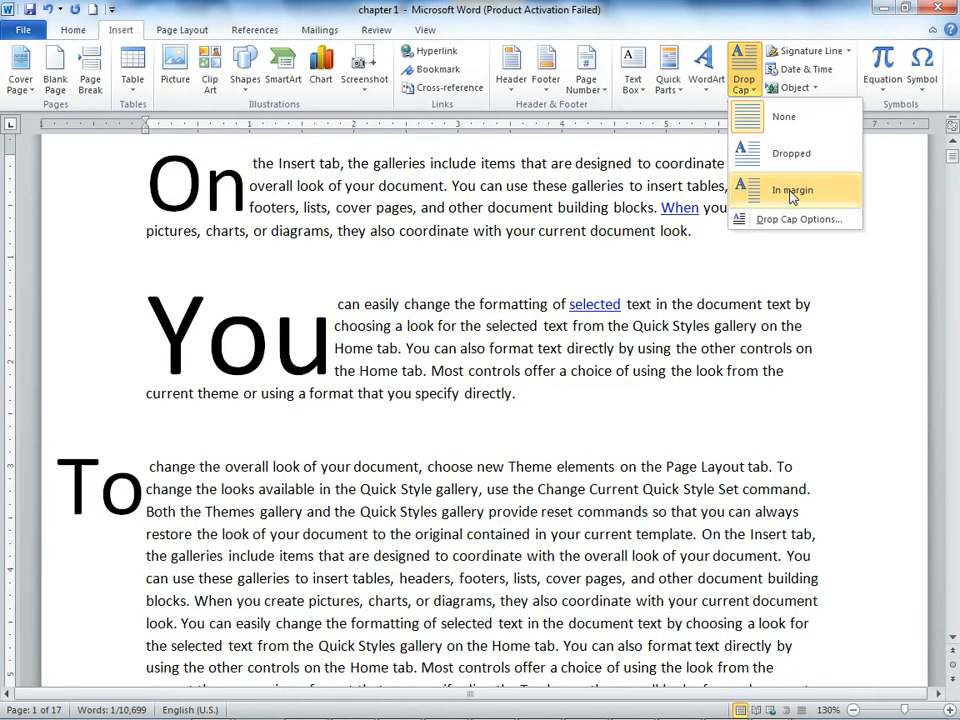
click(791, 192)
scroll(605, 407, down, 2)
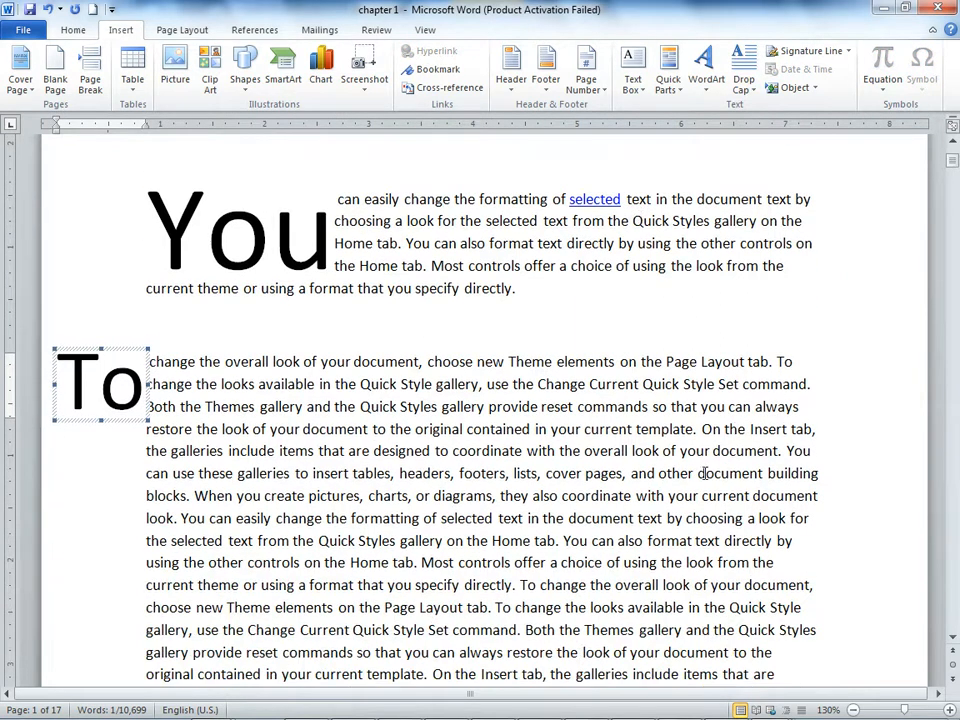
Step: Start a new paragraph at "On the Insert tab" after "current template." and apply a Dropped drop cap to its word "On"
click(706, 431)
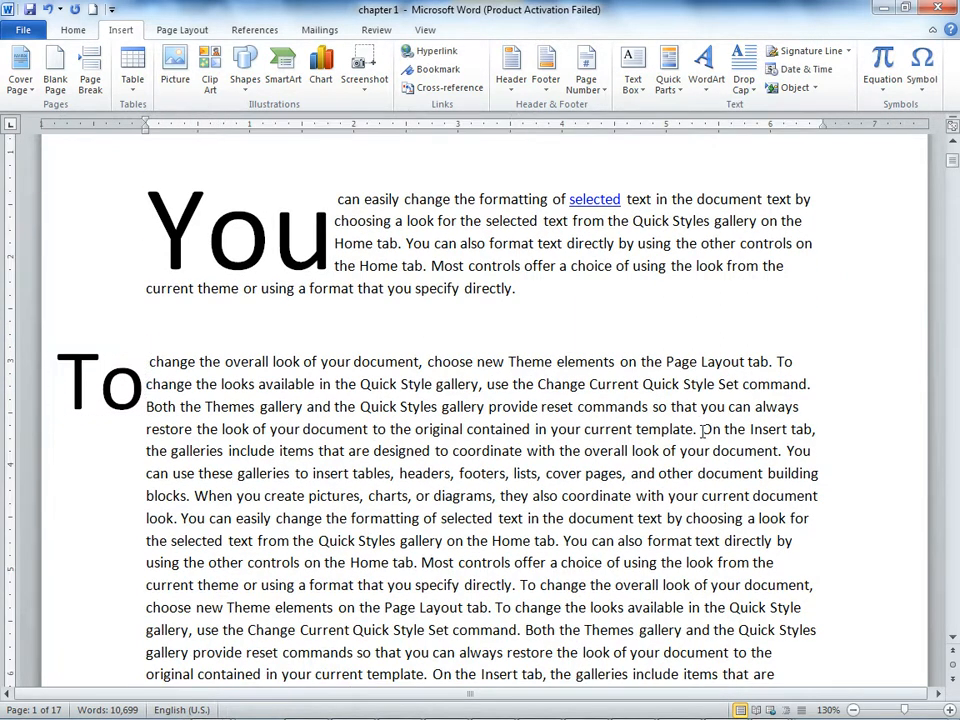
key(Return)
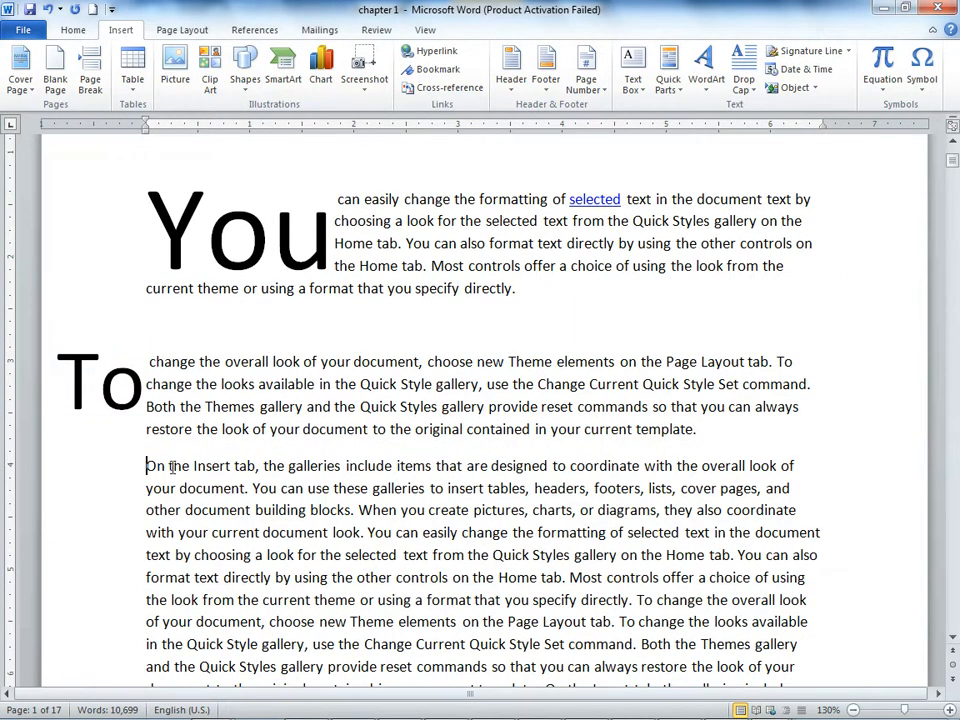
drag(147, 465, 165, 465)
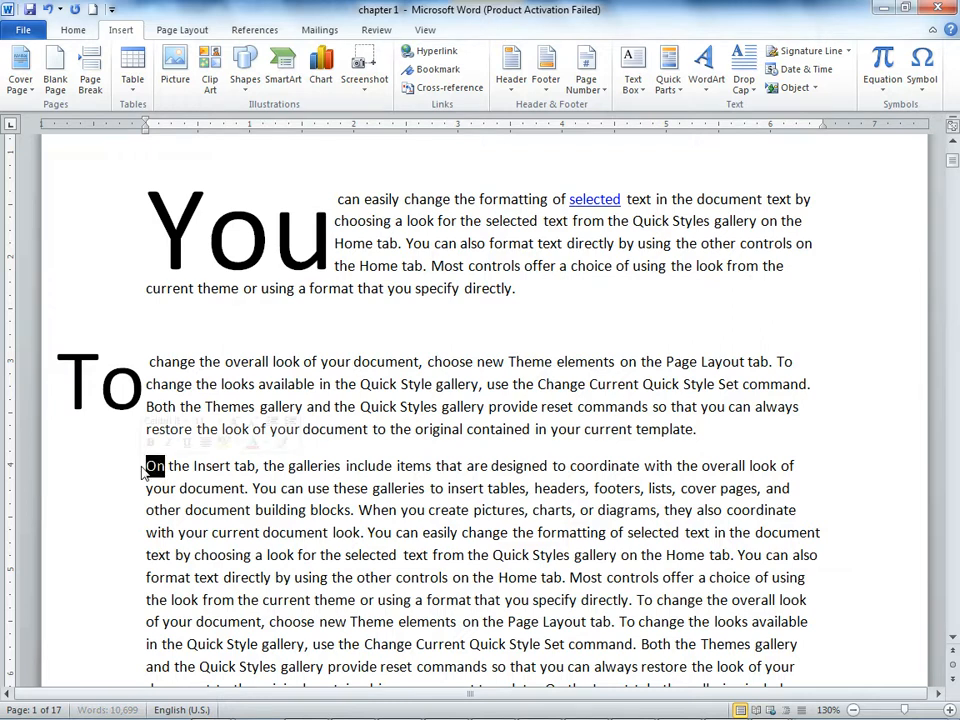
click(744, 80)
click(788, 152)
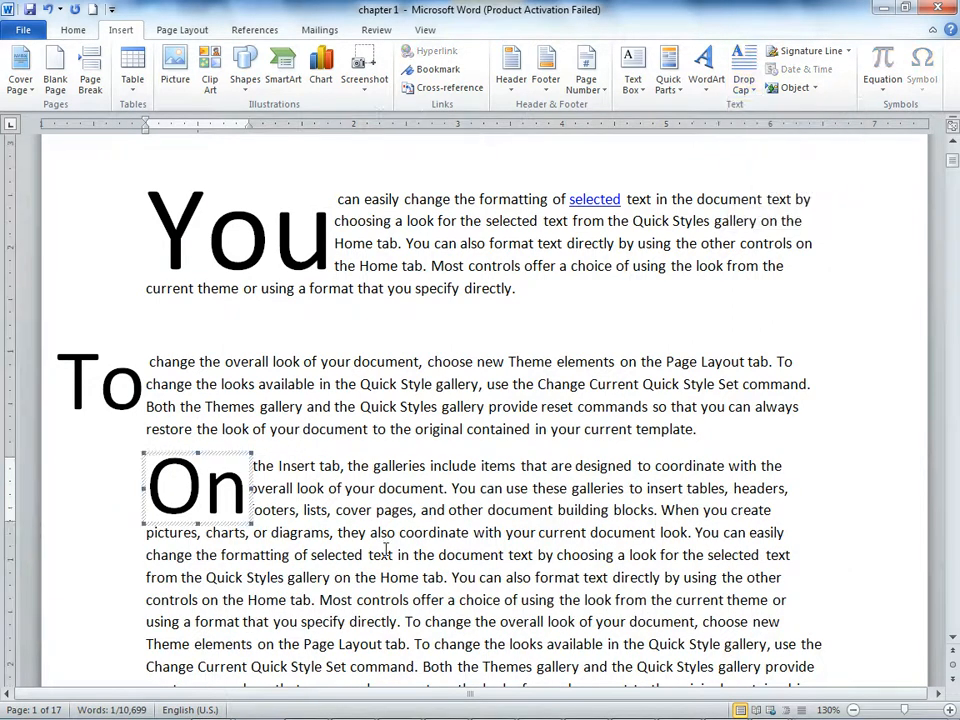
Step: Set the "On" drop cap before "the Insert tab" to drop 5 lines and increase its distance from the text
click(744, 80)
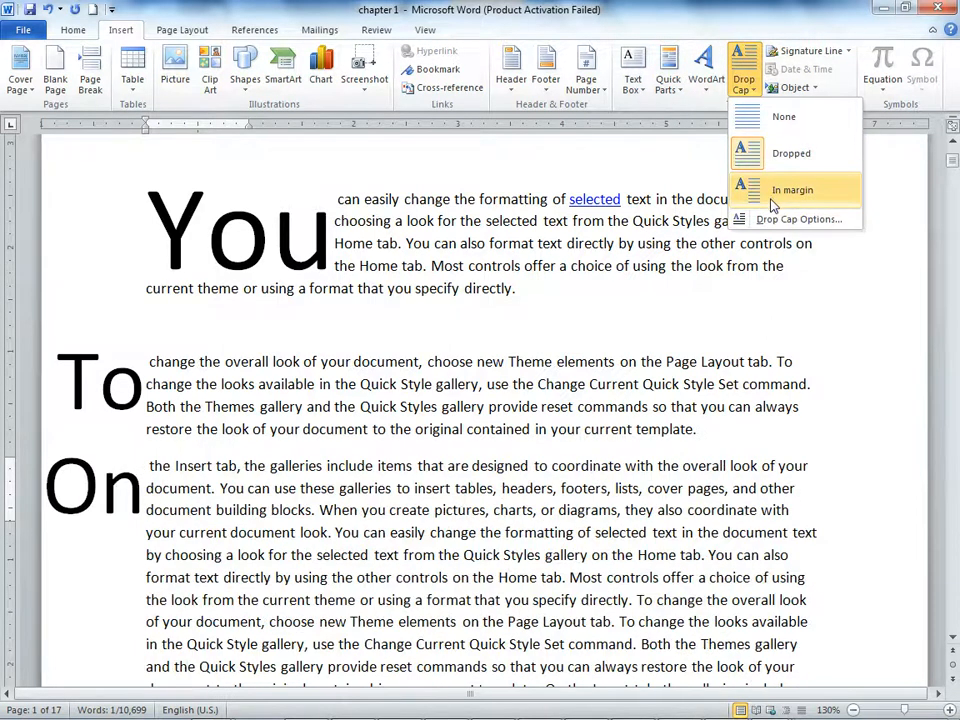
click(790, 219)
click(550, 395)
click(550, 395)
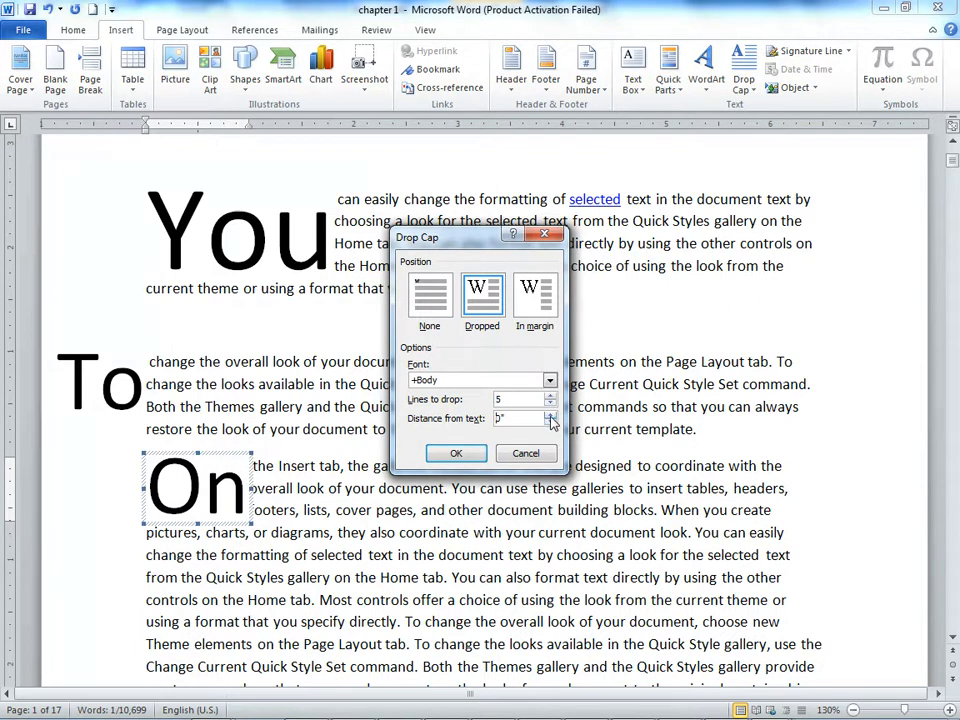
click(550, 415)
click(456, 453)
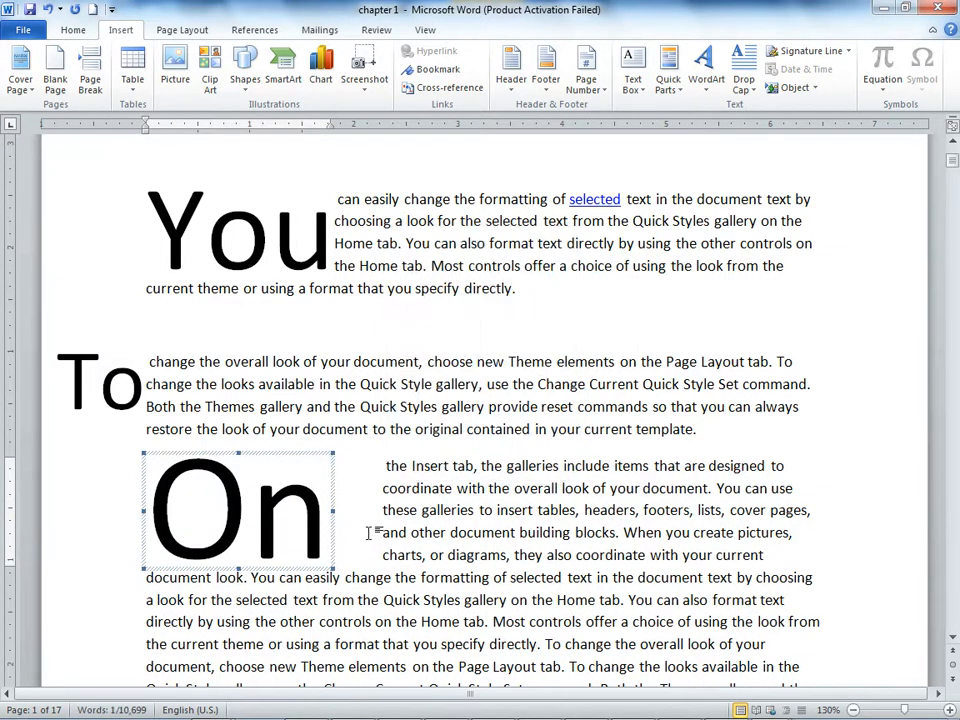
click(322, 549)
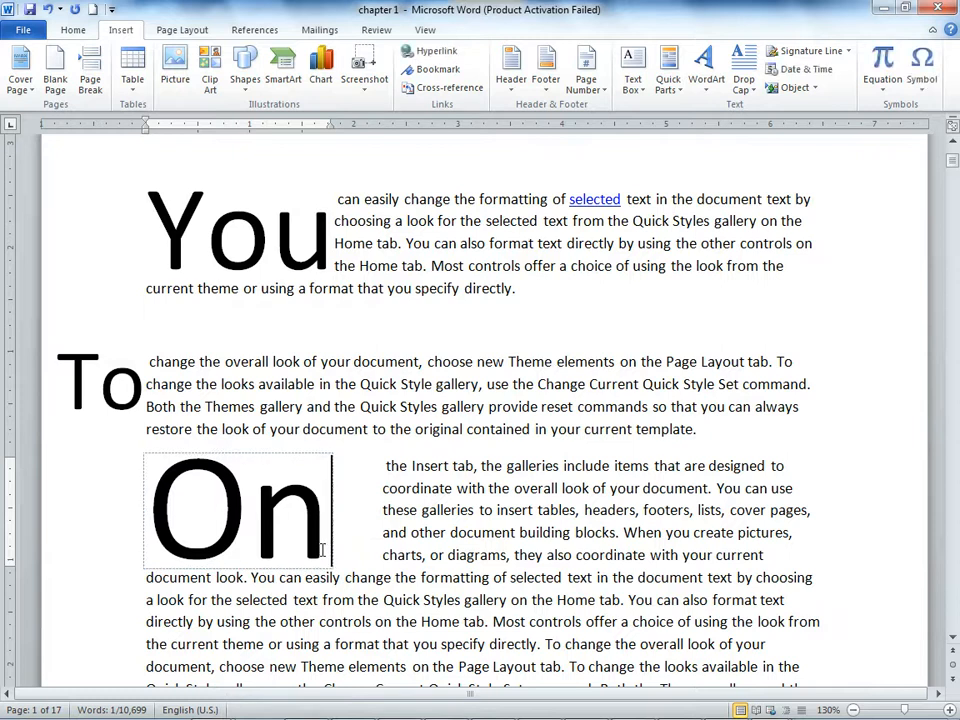
Step: Change the font color of the large "You" drop cap to dark blue
click(320, 232)
click(111, 240)
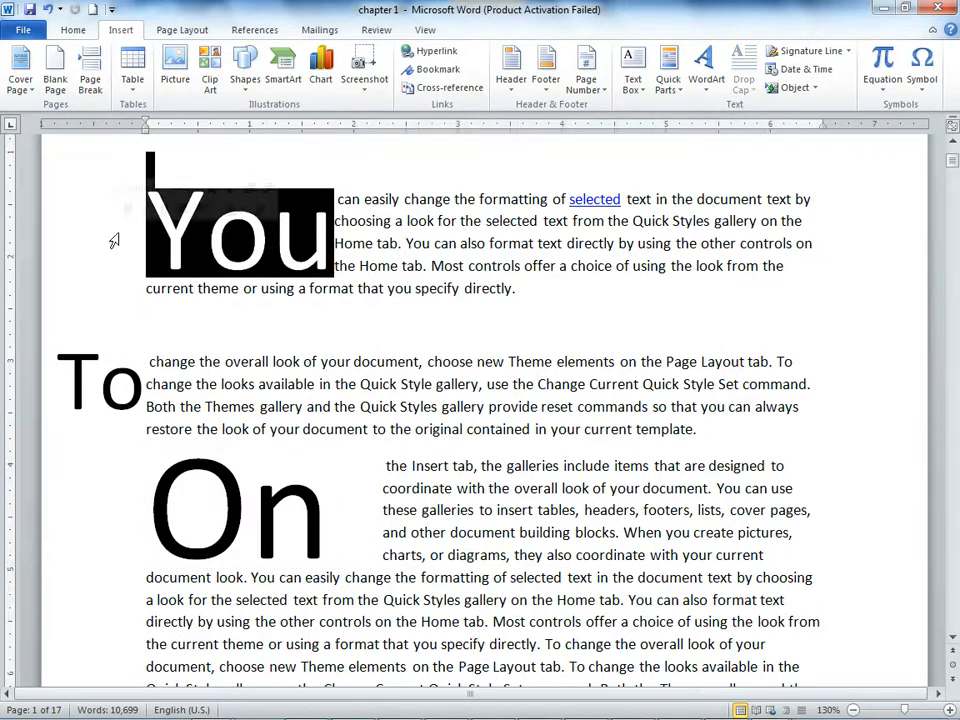
click(62, 32)
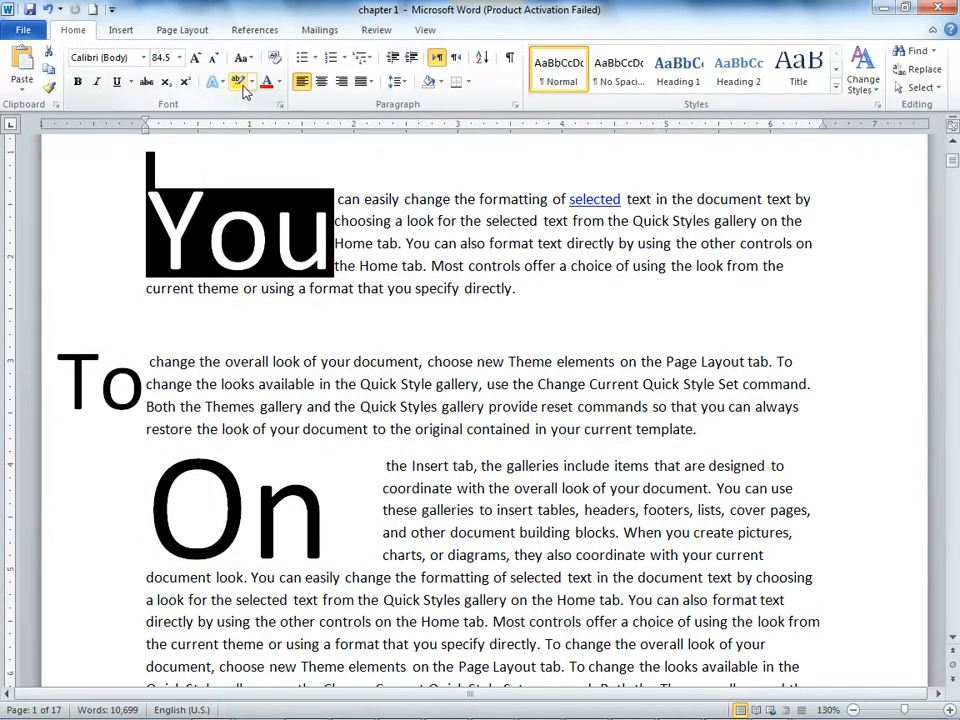
click(279, 82)
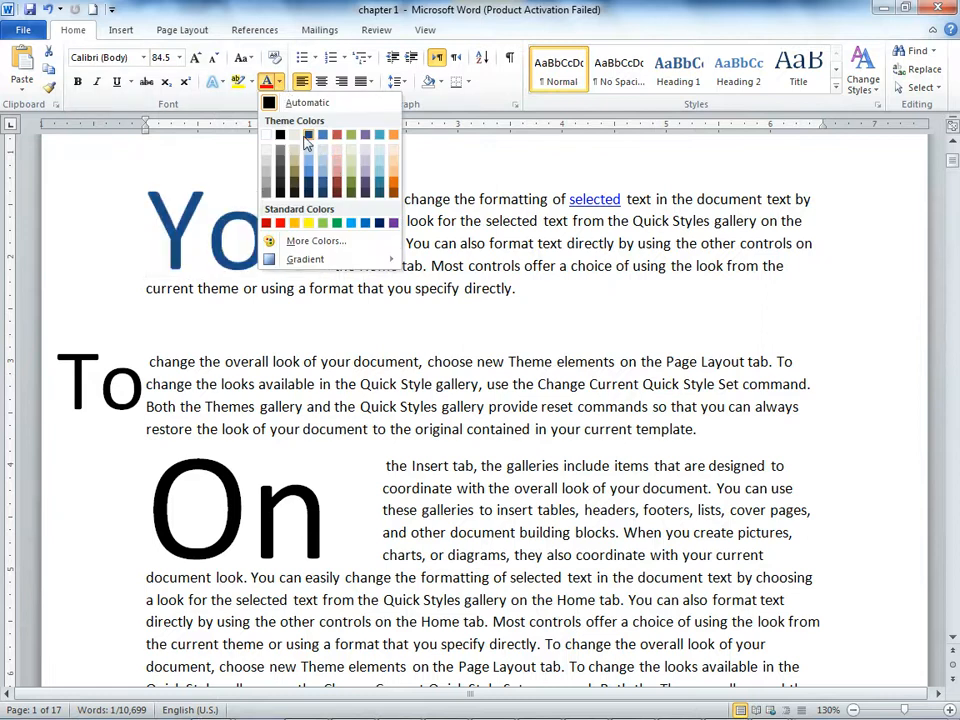
click(378, 222)
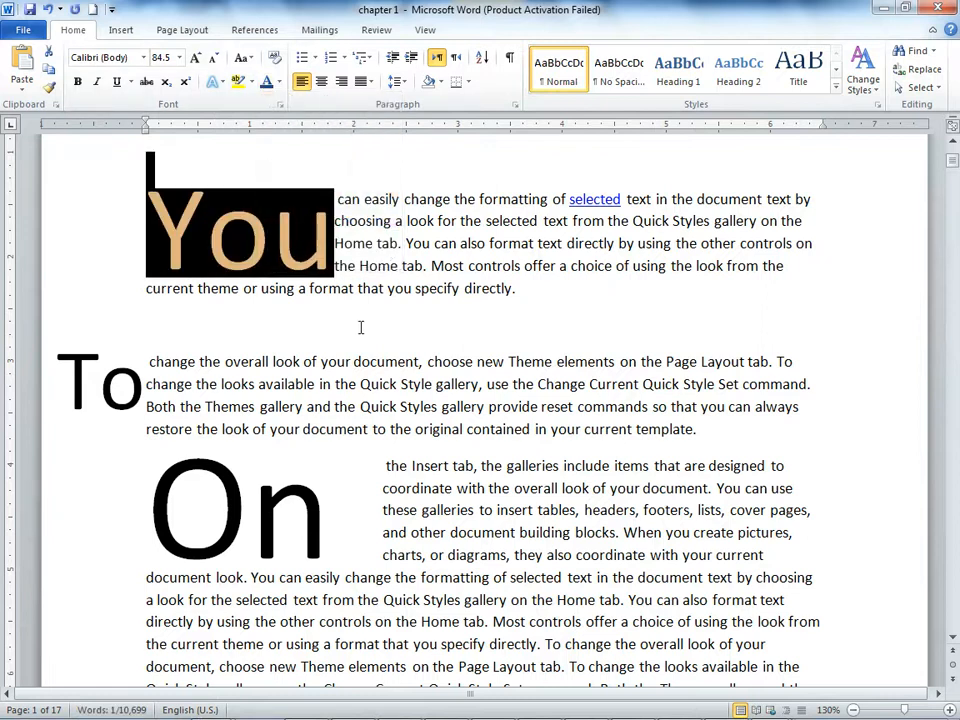
Step: Apply outside borders to the blue "You" drop cap and undo them
click(467, 82)
click(484, 214)
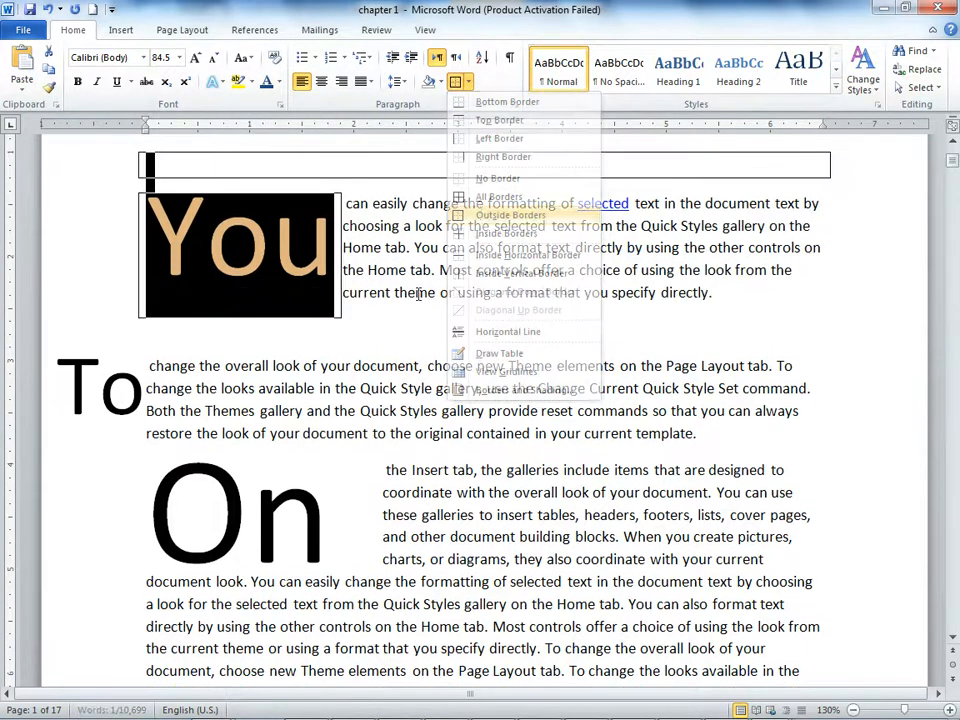
click(385, 322)
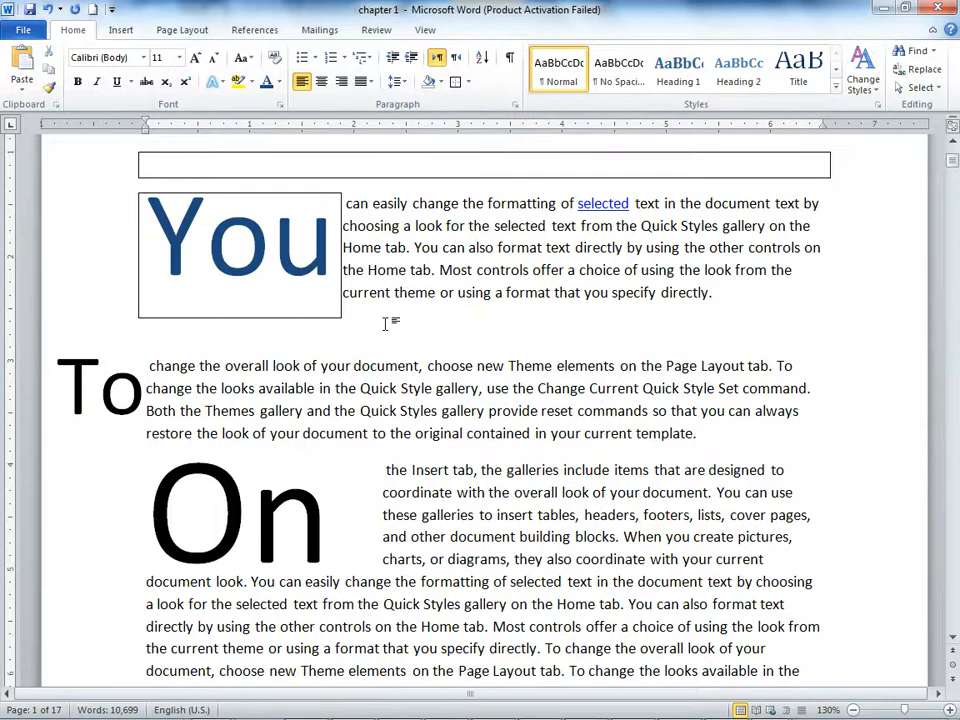
click(47, 9)
click(677, 451)
click(475, 346)
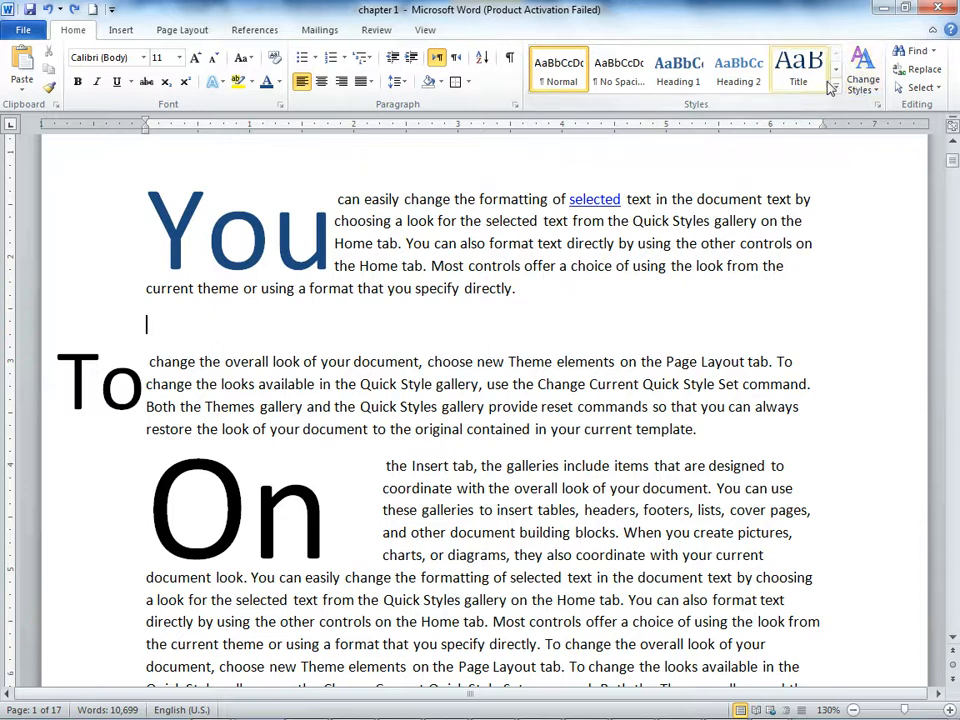
Step: Start a new paragraph at "You can also format text directly" after "on the Home tab." and apply a Dropped drop cap to its word "You"
click(120, 29)
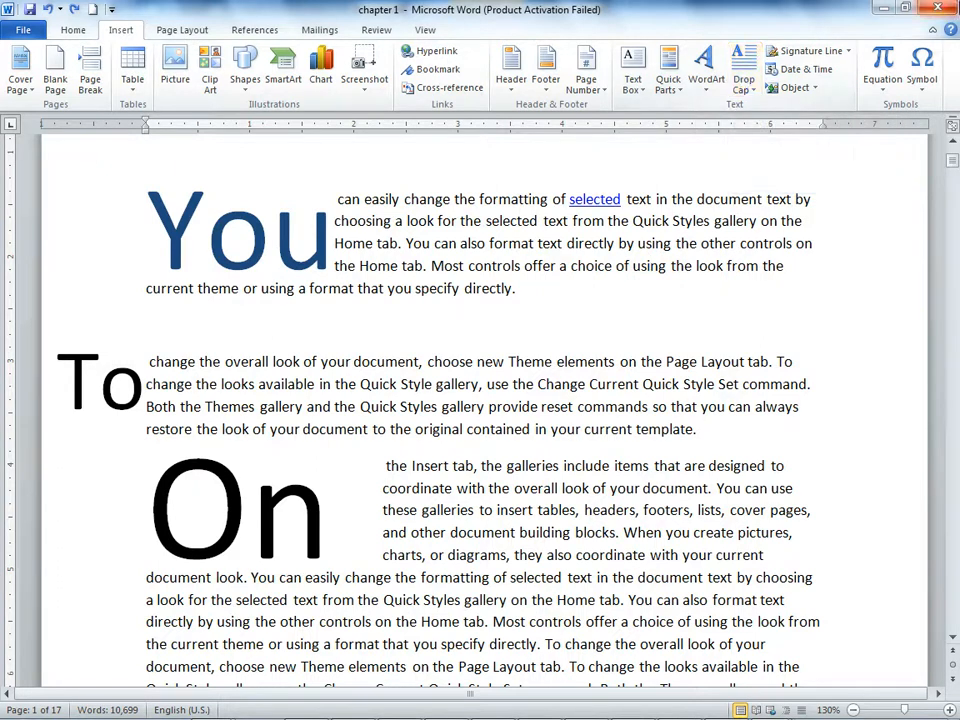
scroll(439, 266, down, 5)
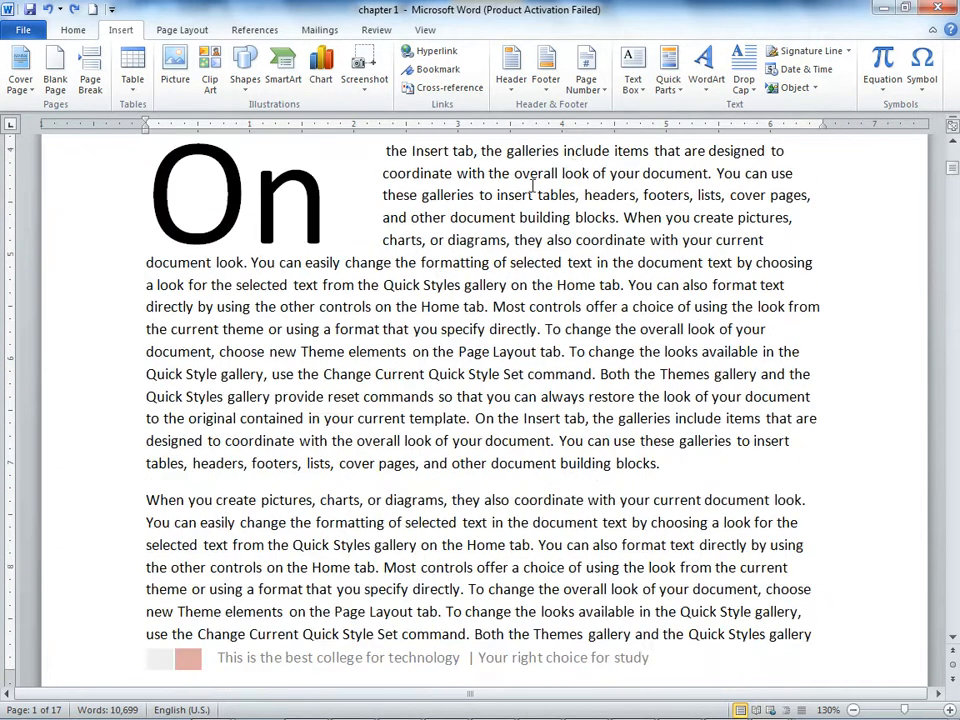
click(628, 285)
key(Return)
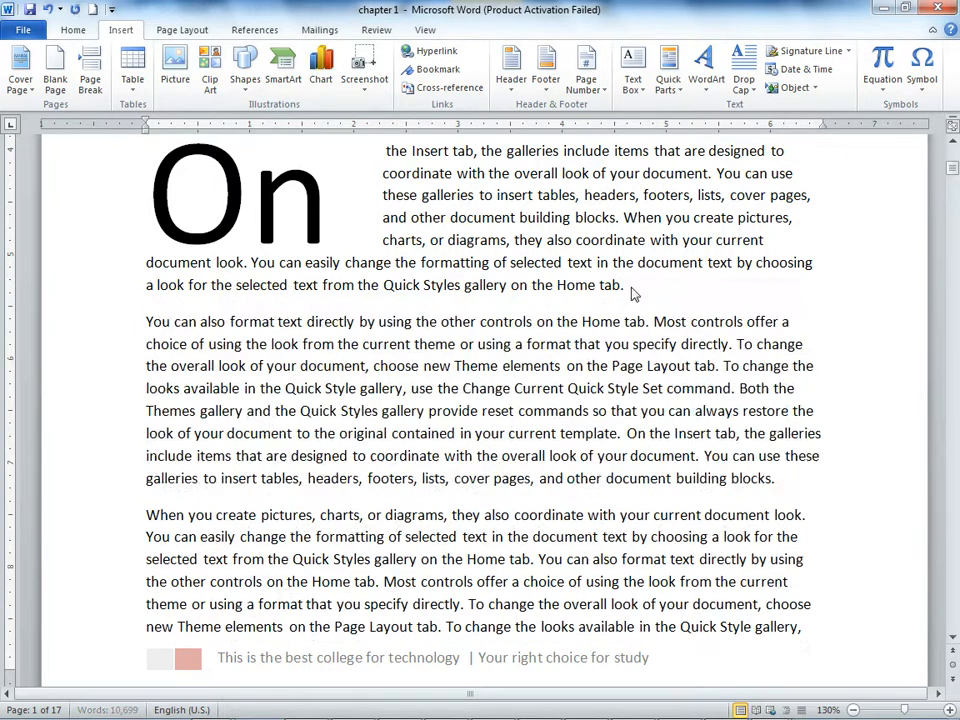
drag(174, 324, 126, 324)
click(163, 340)
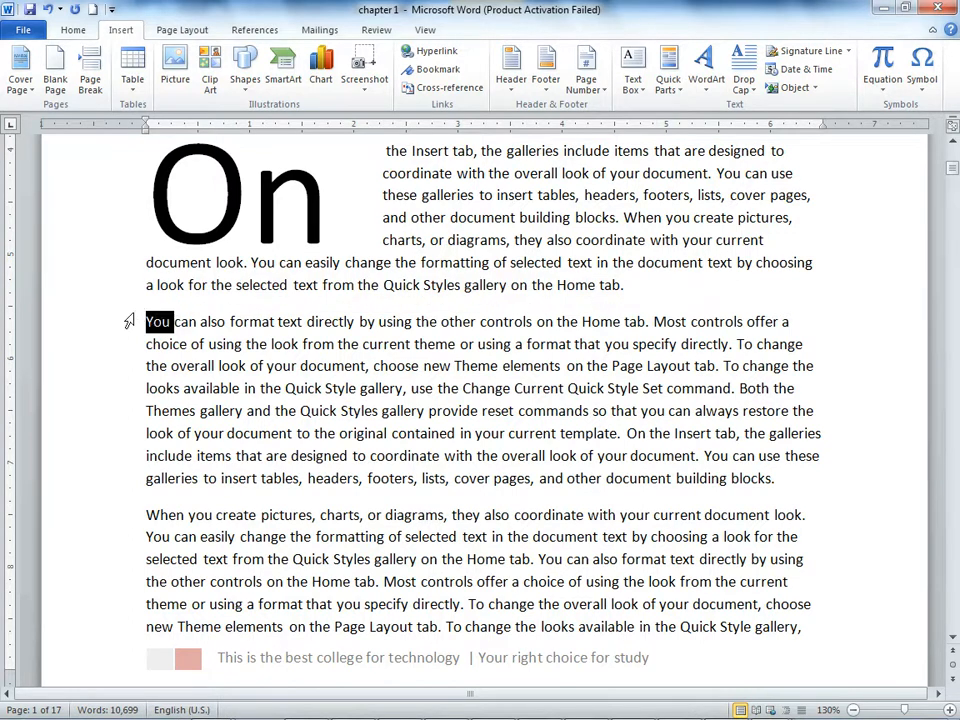
click(752, 90)
click(790, 153)
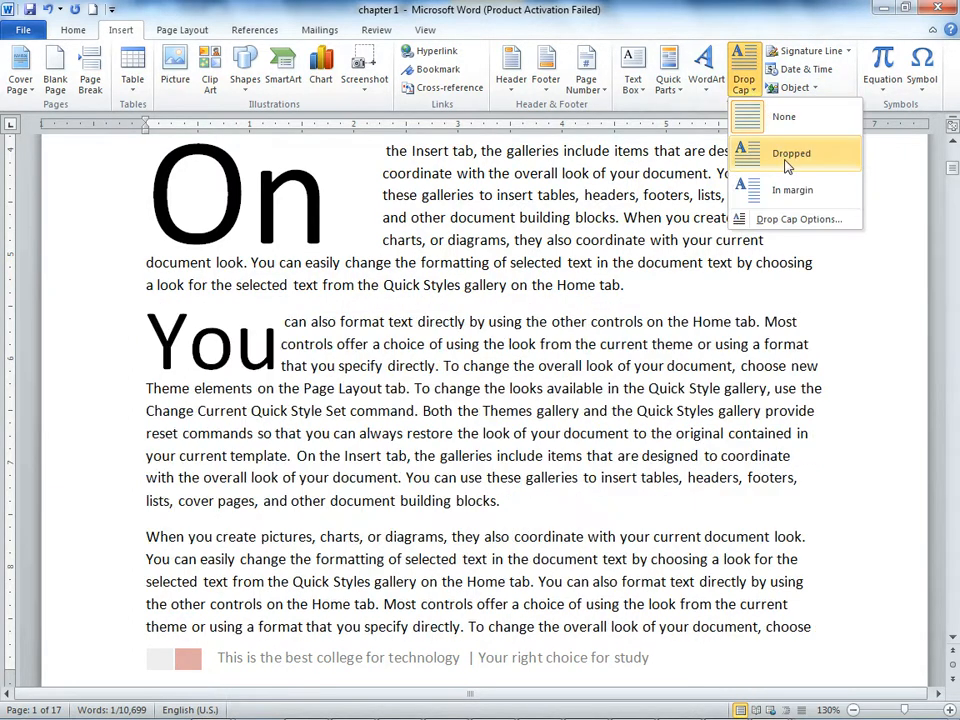
click(508, 509)
Step: On page 2, remove the period after "Style Set command" and start a new paragraph at "Both the Themes gallery"
scroll(508, 509, down, 15)
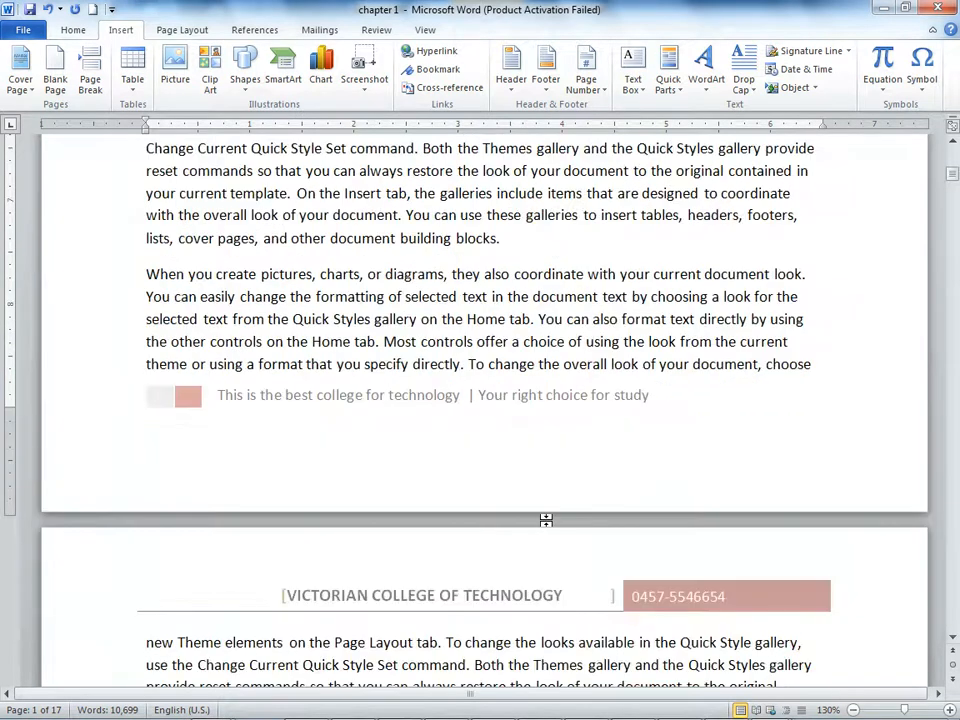
scroll(560, 527, down, 2)
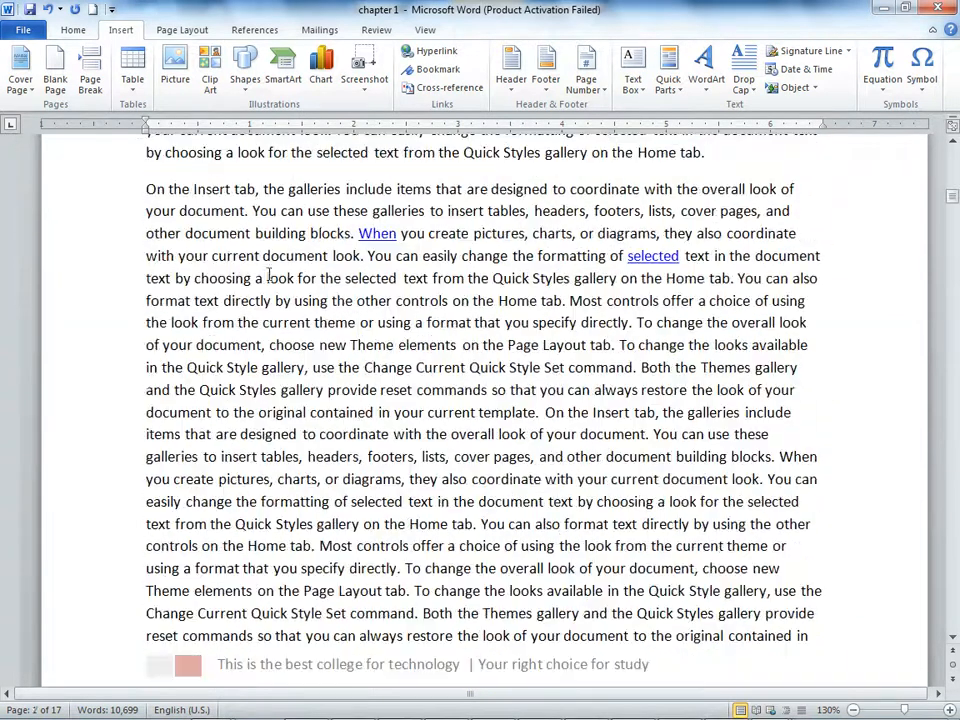
scroll(189, 389, up, 5)
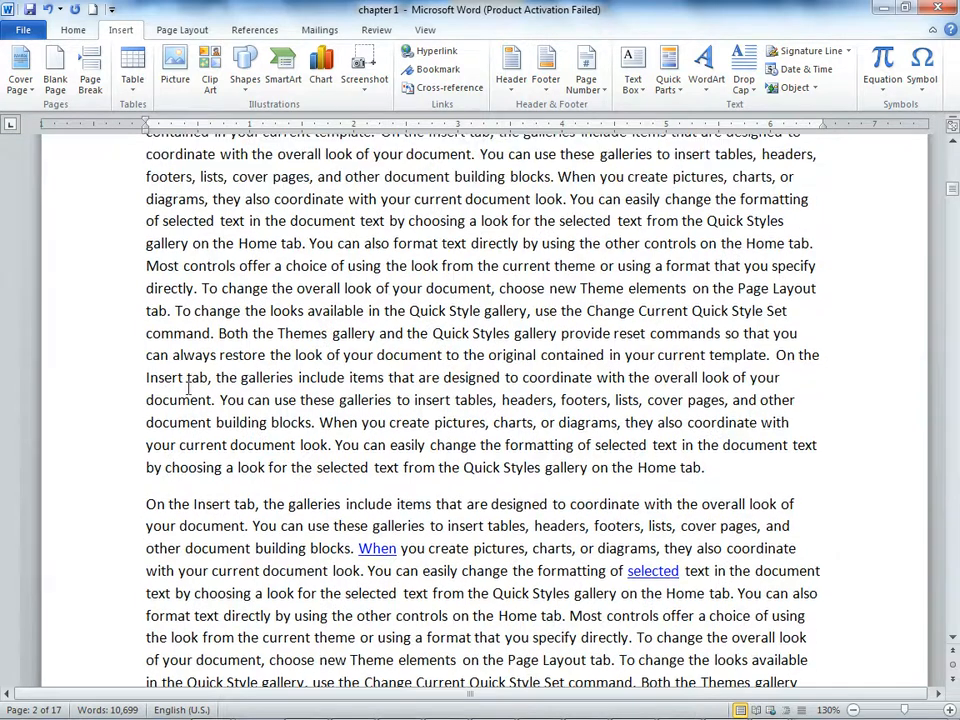
click(212, 328)
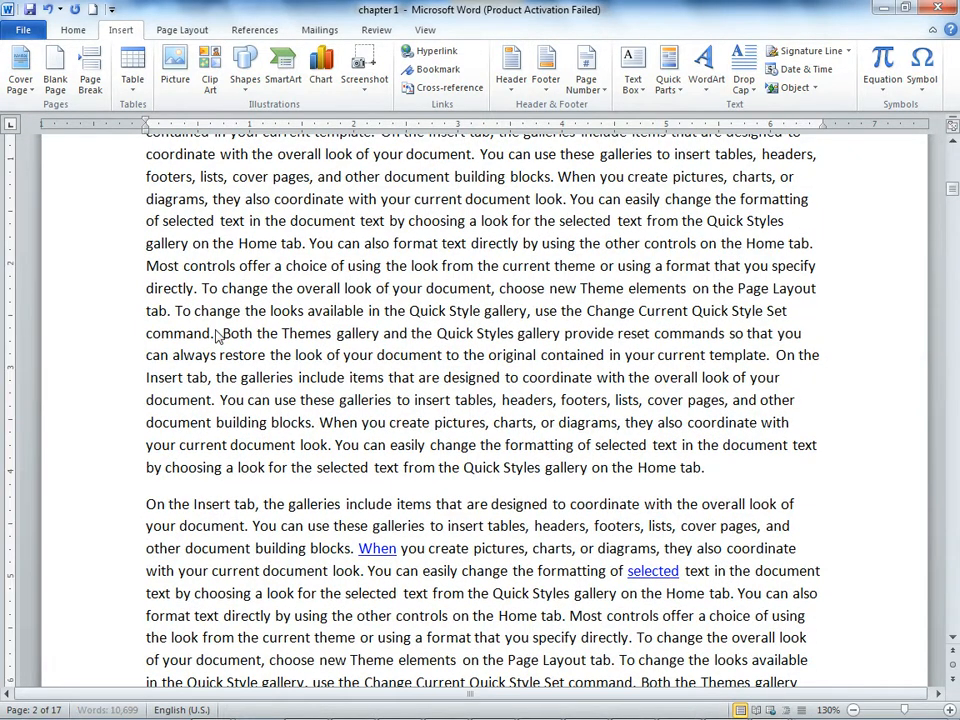
key(BackSpace)
key(BackSpace)
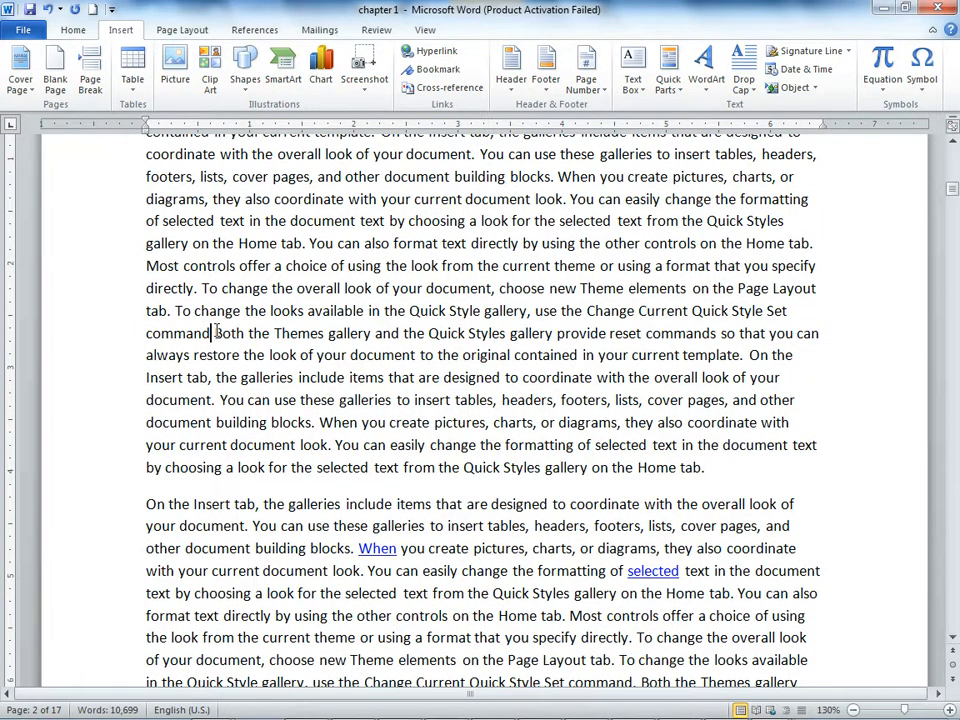
key(Return)
key(Delete)
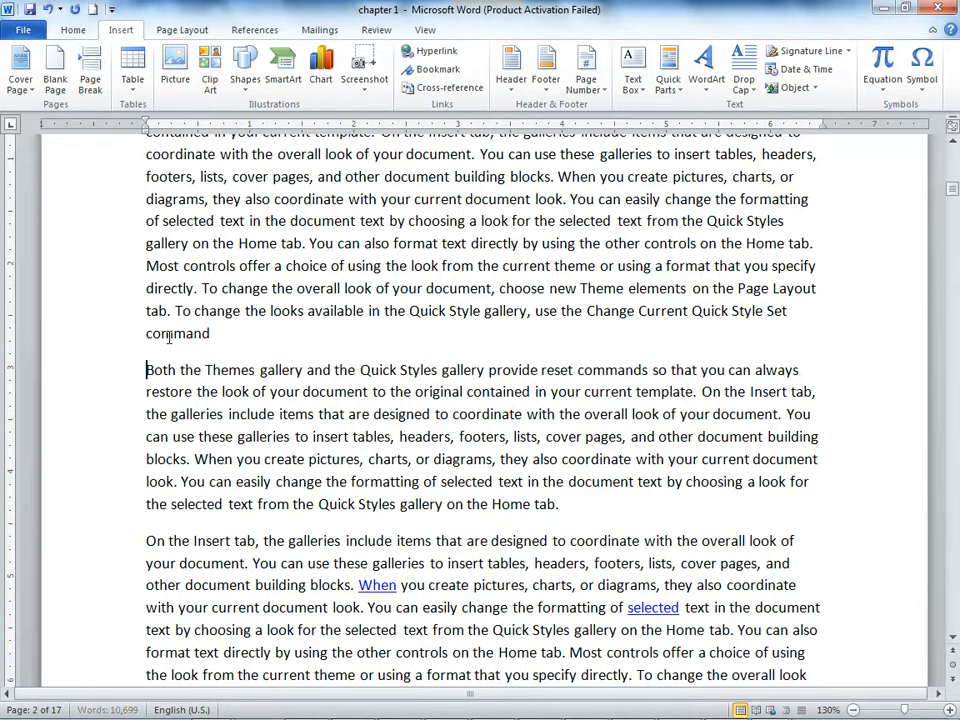
Step: Apply a Dropped drop cap to the opening word "Both" of the new page 2 paragraph and return to the document's start
drag(179, 370, 130, 364)
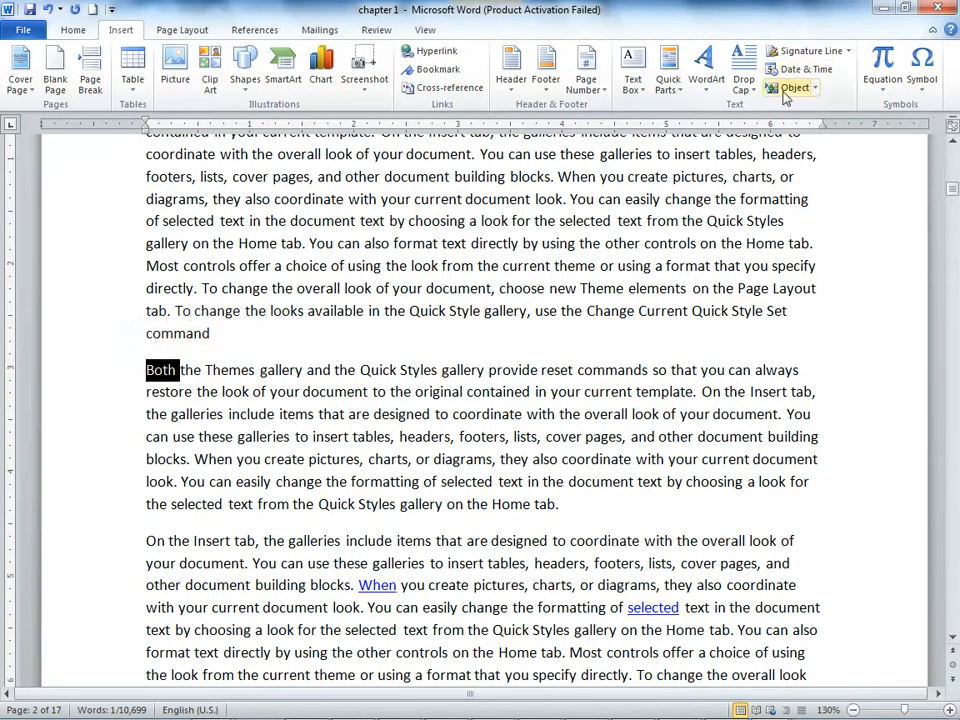
click(744, 84)
click(776, 156)
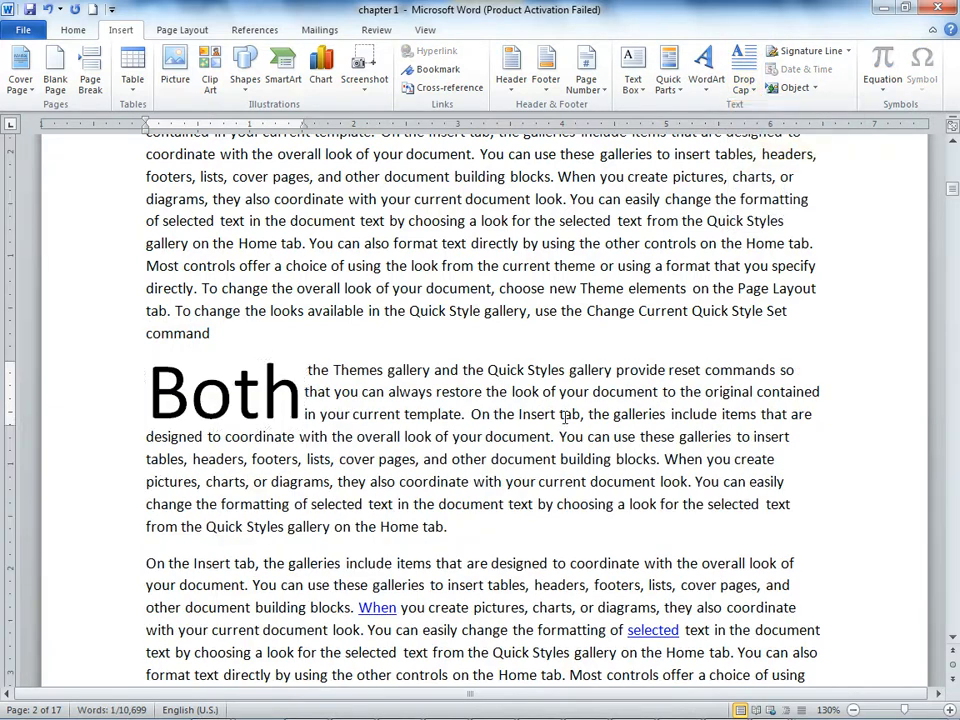
scroll(566, 418, up, 15)
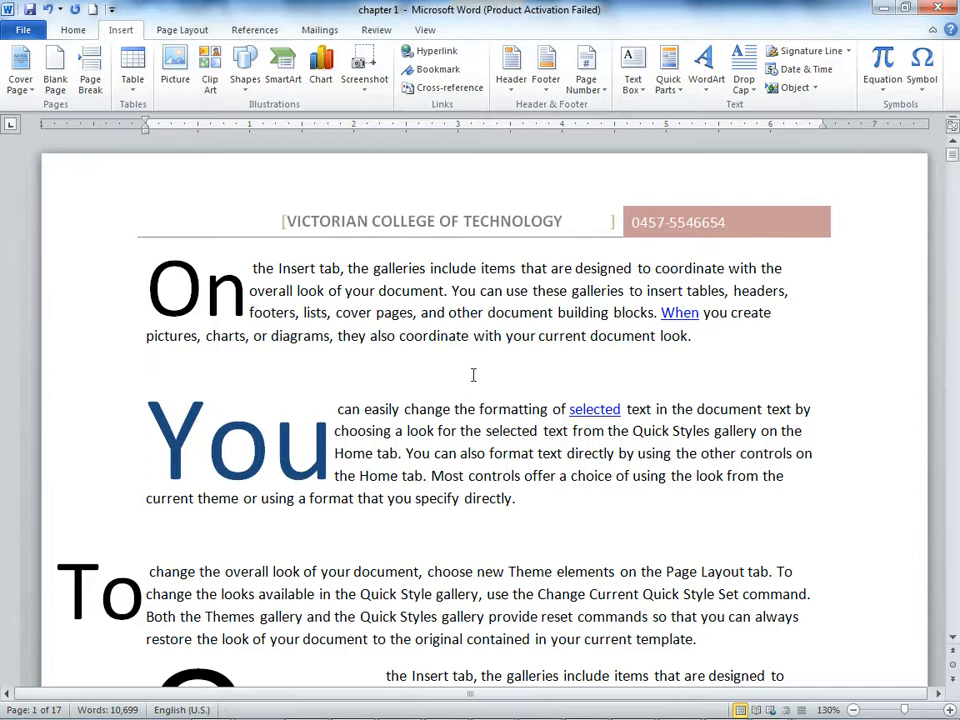
click(472, 376)
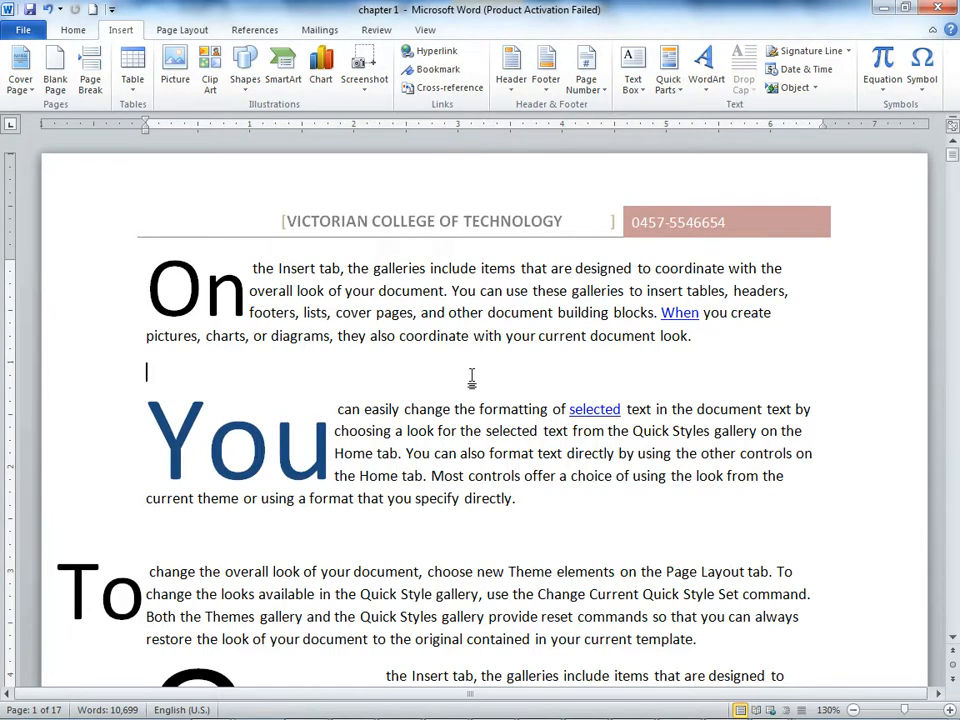
Step: Close chapter 1, Document4, Document3 and Document2 without saving, and refresh the desktop
click(939, 7)
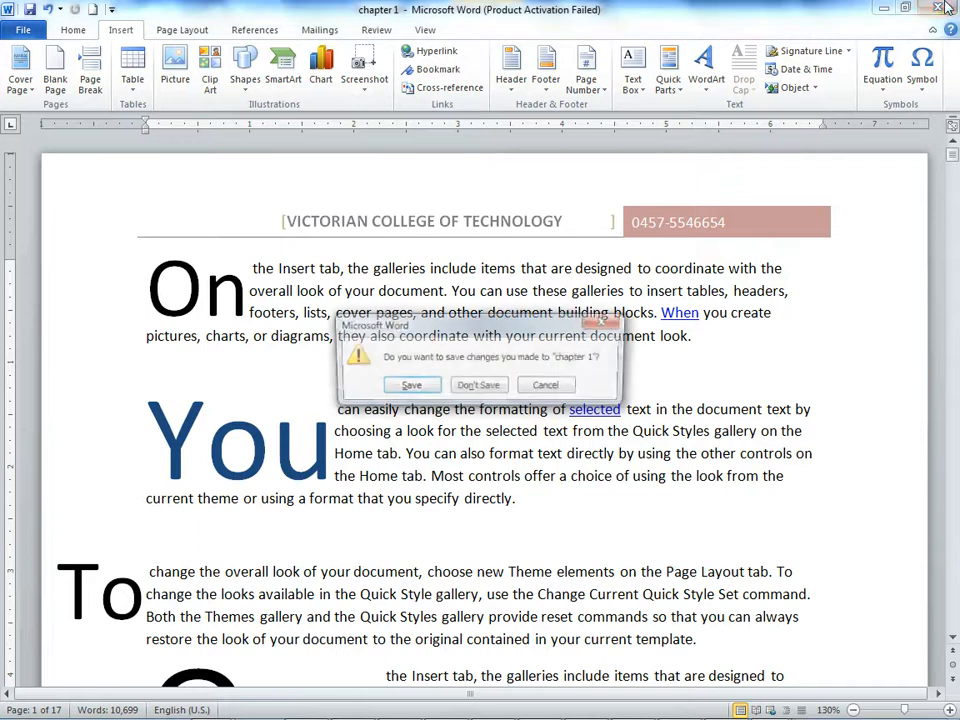
click(481, 387)
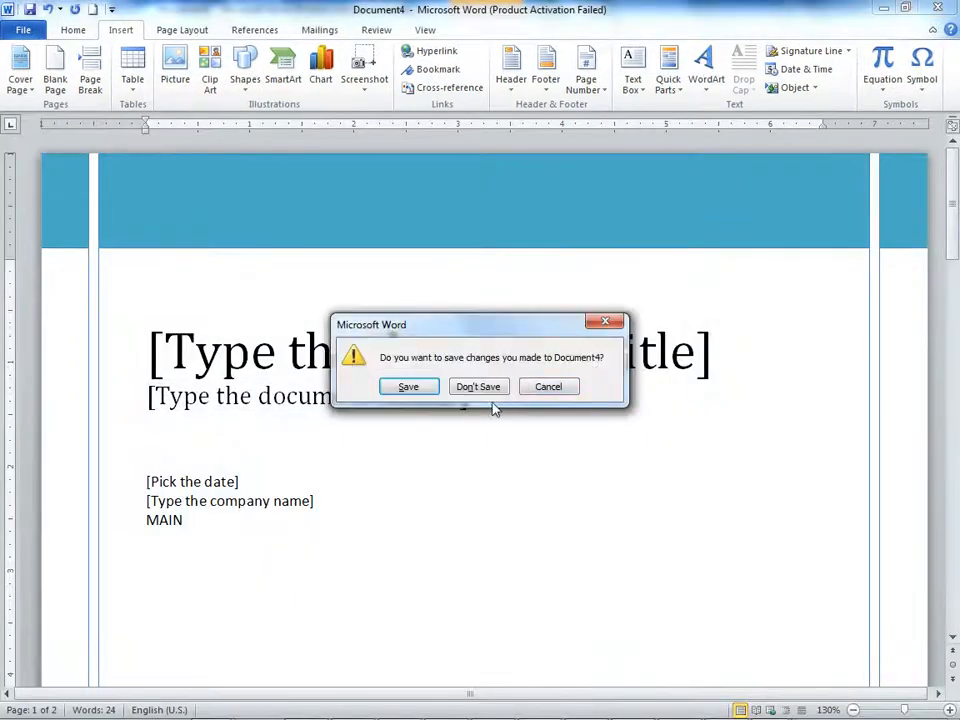
click(490, 386)
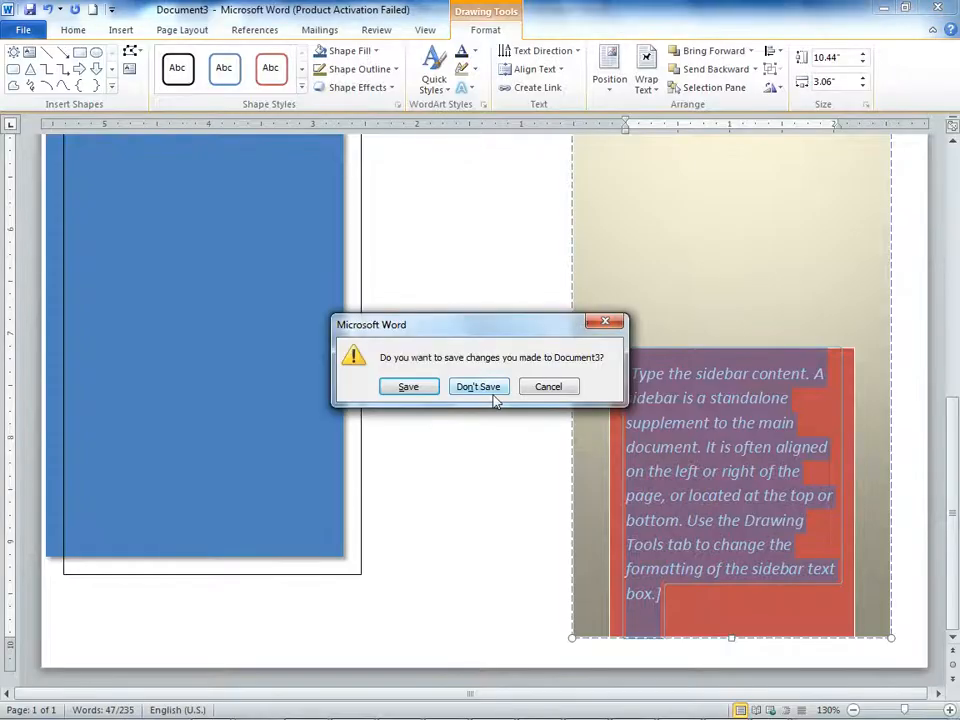
click(478, 387)
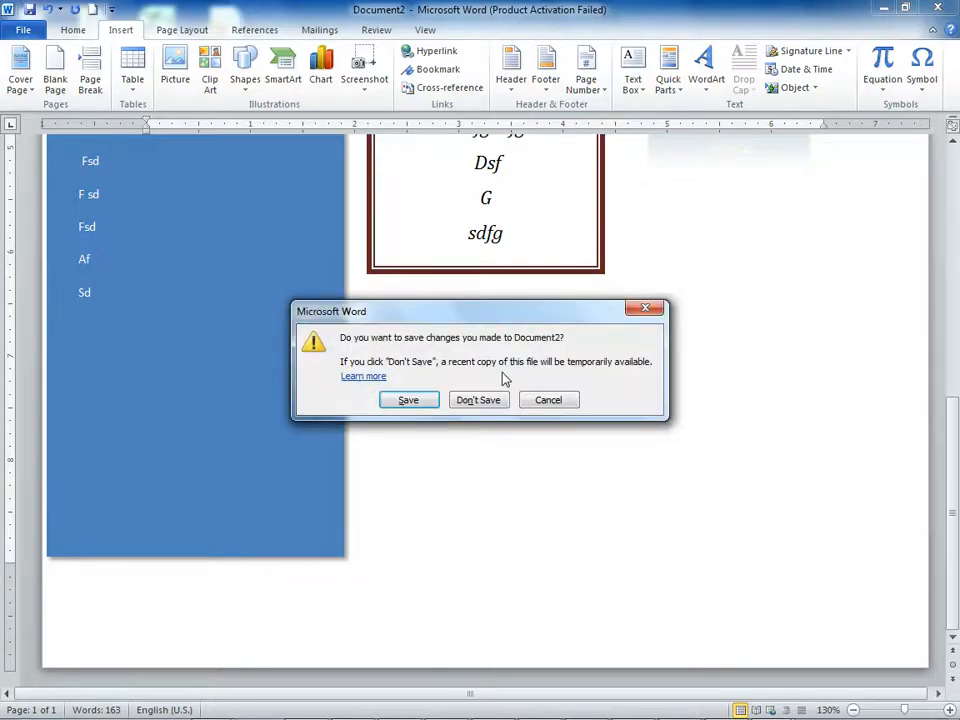
click(484, 402)
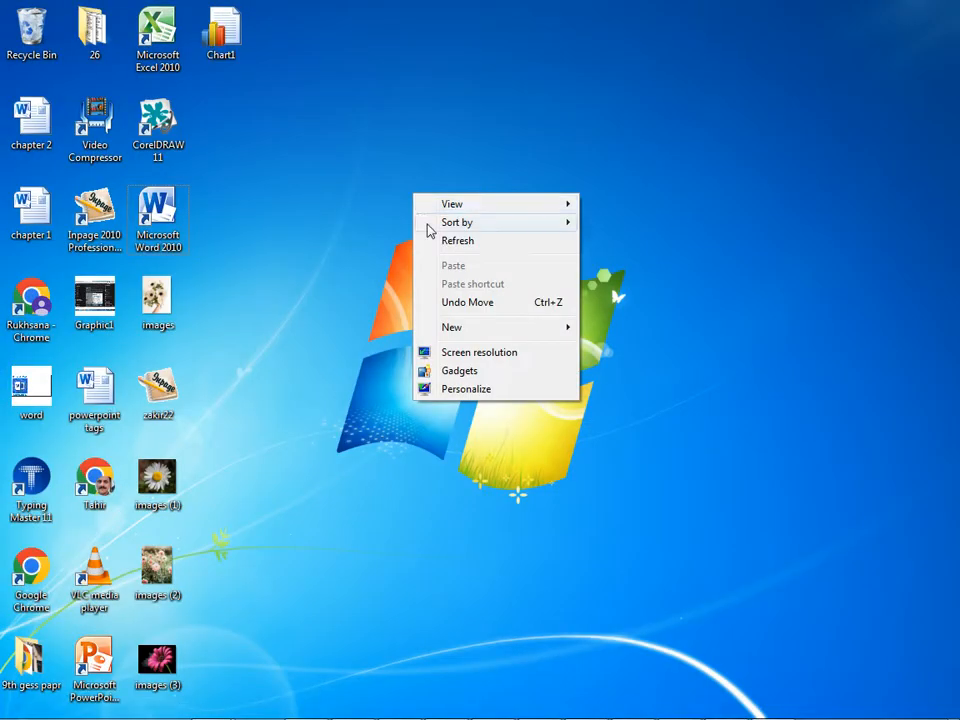
click(442, 241)
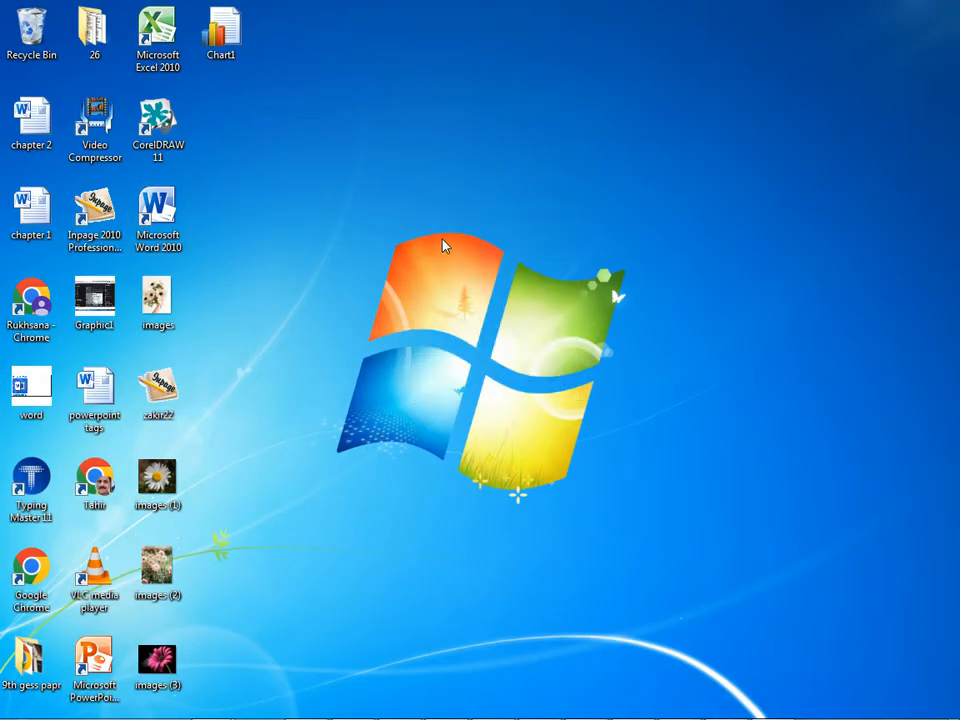
Step: Switch to Google Chrome from the personal profile's desktop shortcut and open youtube.com
double_click(93, 472)
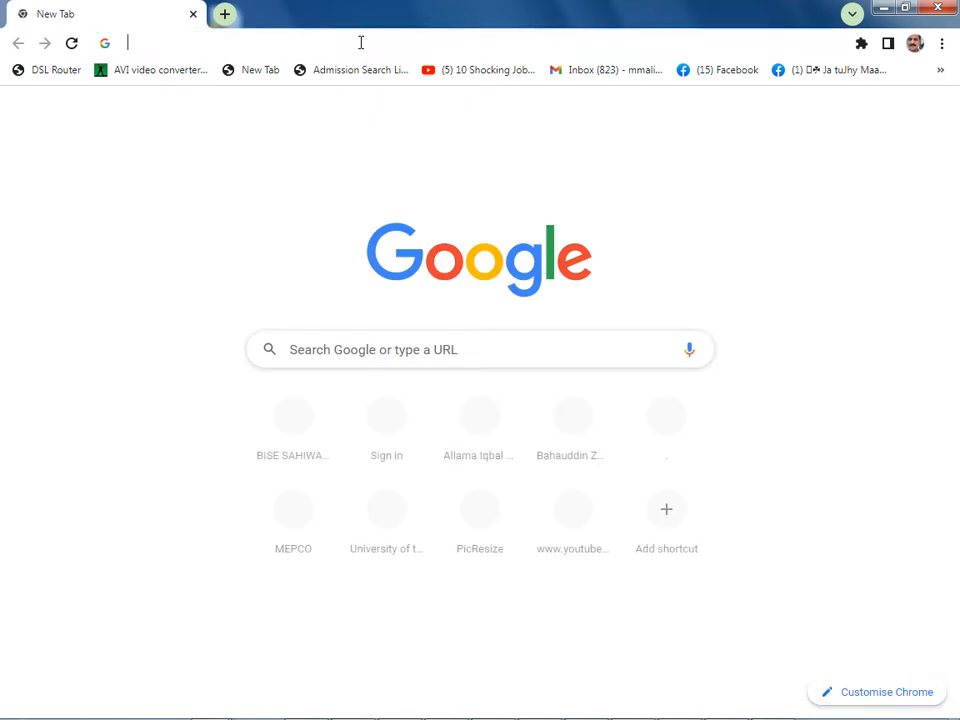
text(youtube.com)
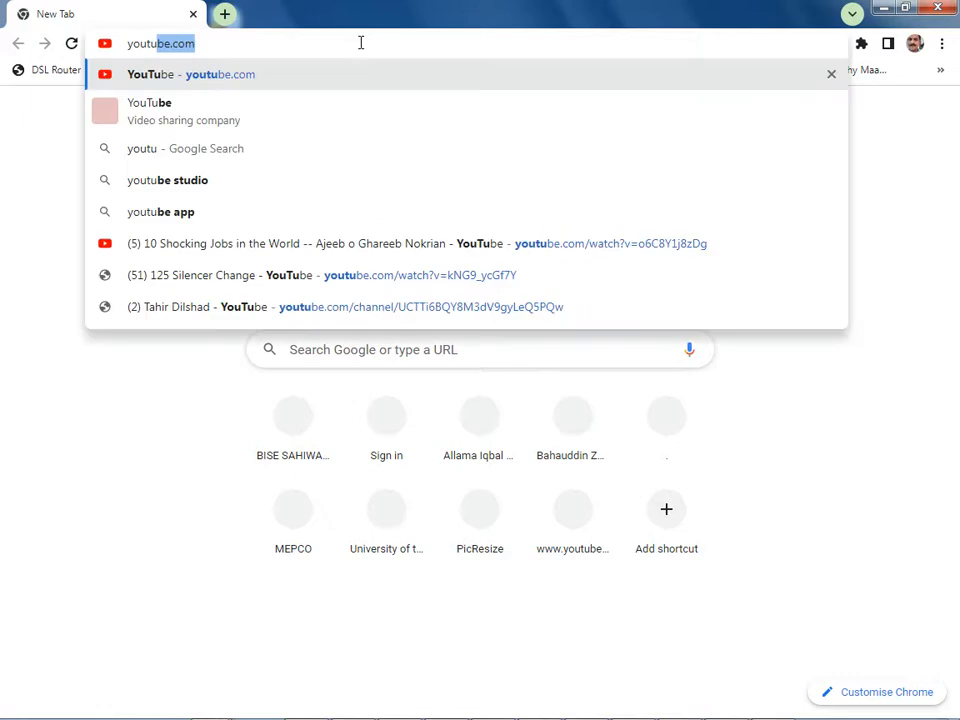
key(Return)
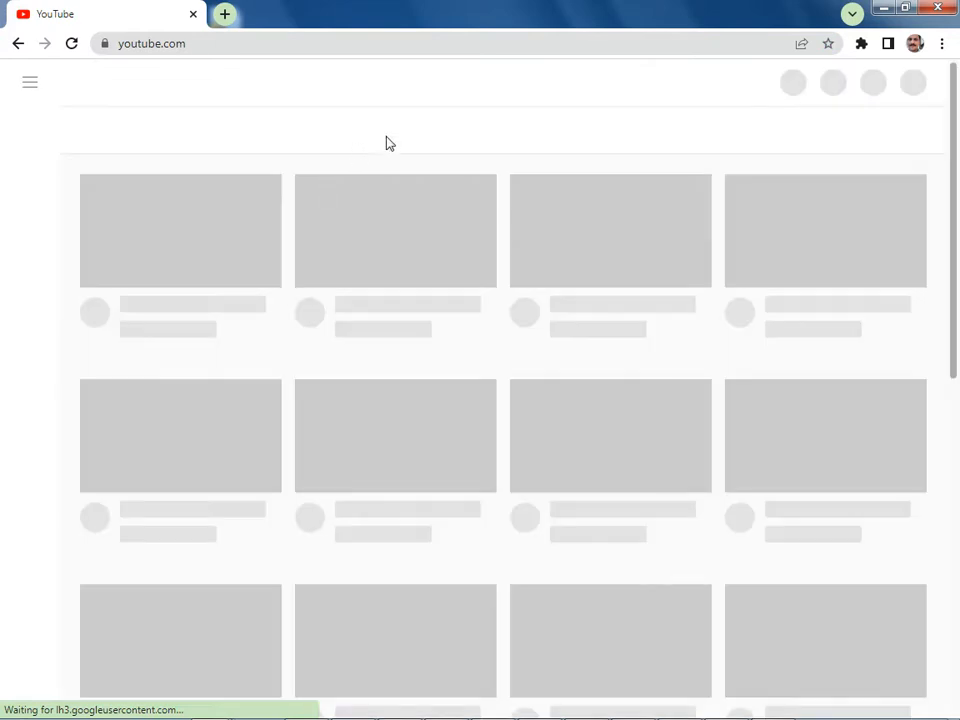
Step: Search YouTube for the instructor's full name and open the matching educational channel
click(401, 81)
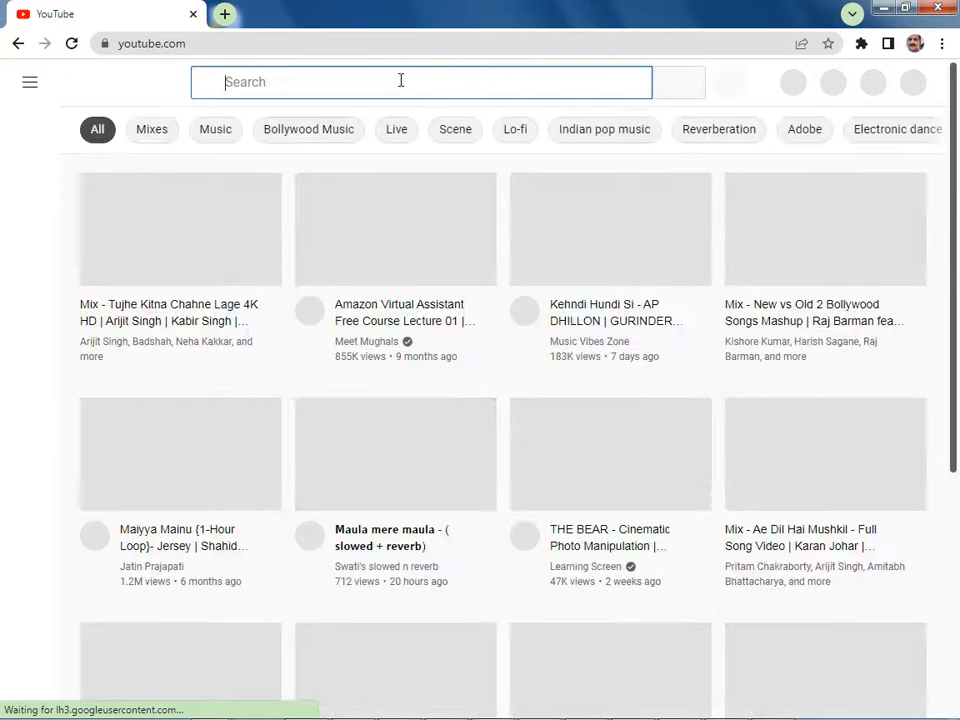
text(tahir dilsha)
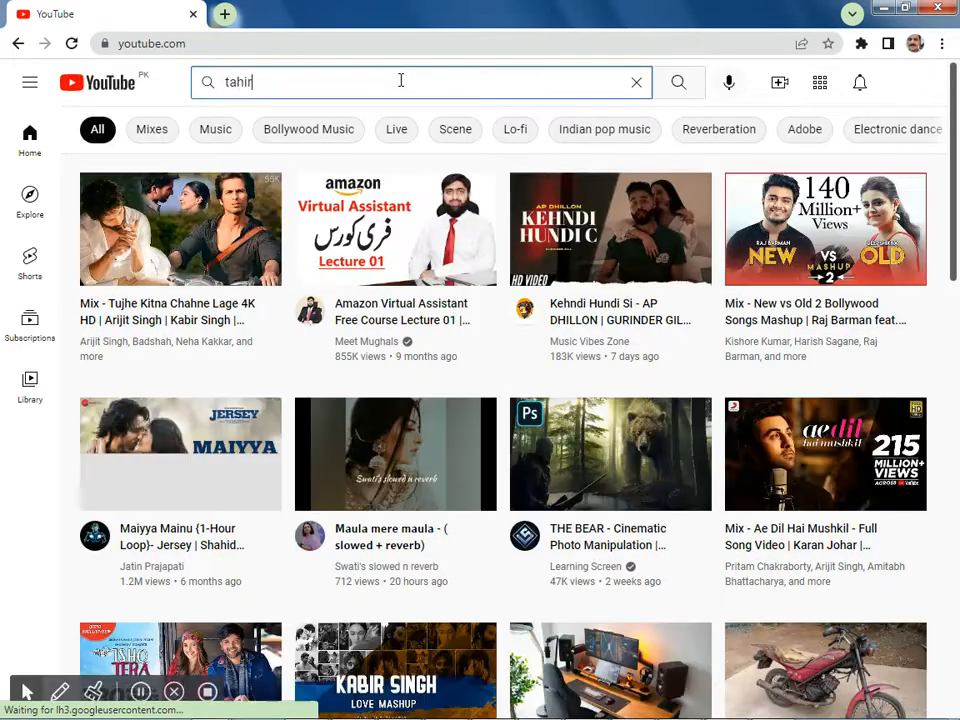
text(d)
key(Return)
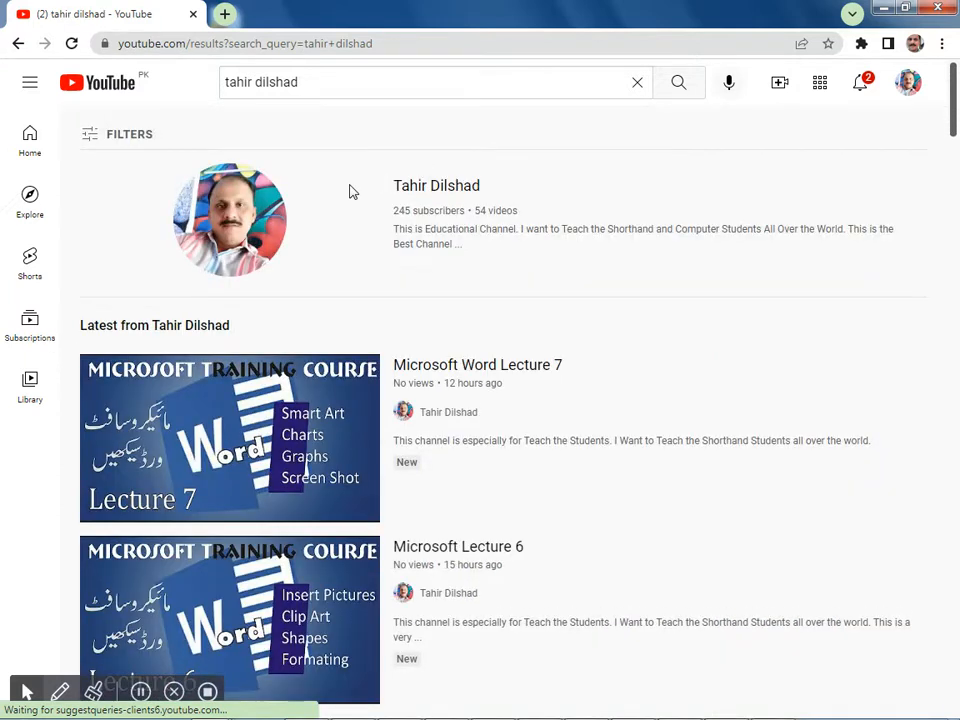
click(403, 189)
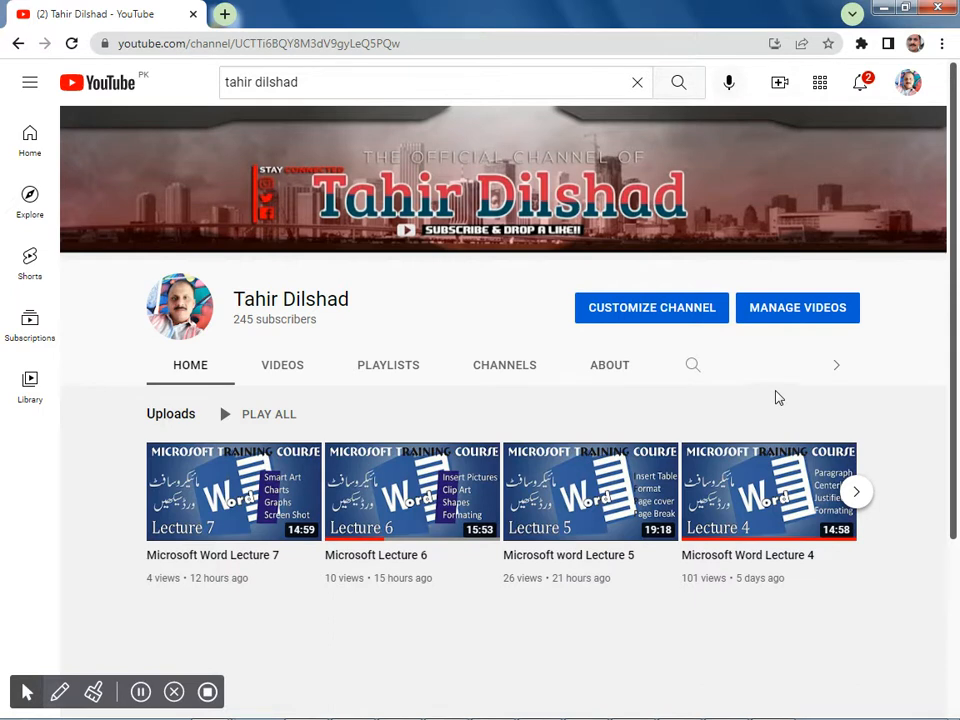
Step: Show the channel's created playlists and open the Microsoft word playlist
click(385, 367)
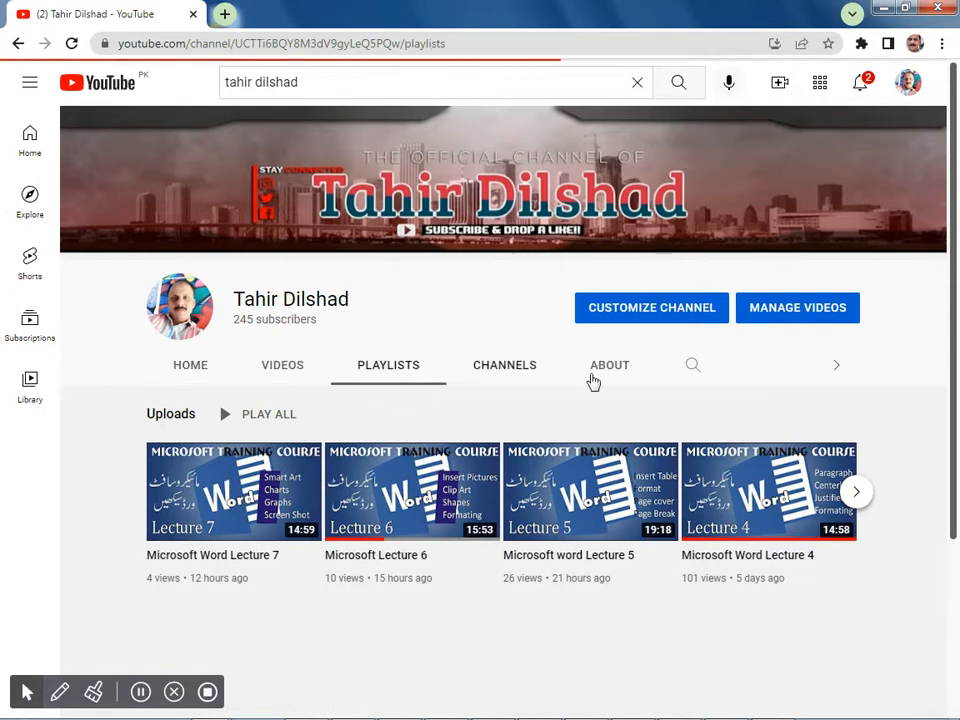
scroll(860, 635, down, 2)
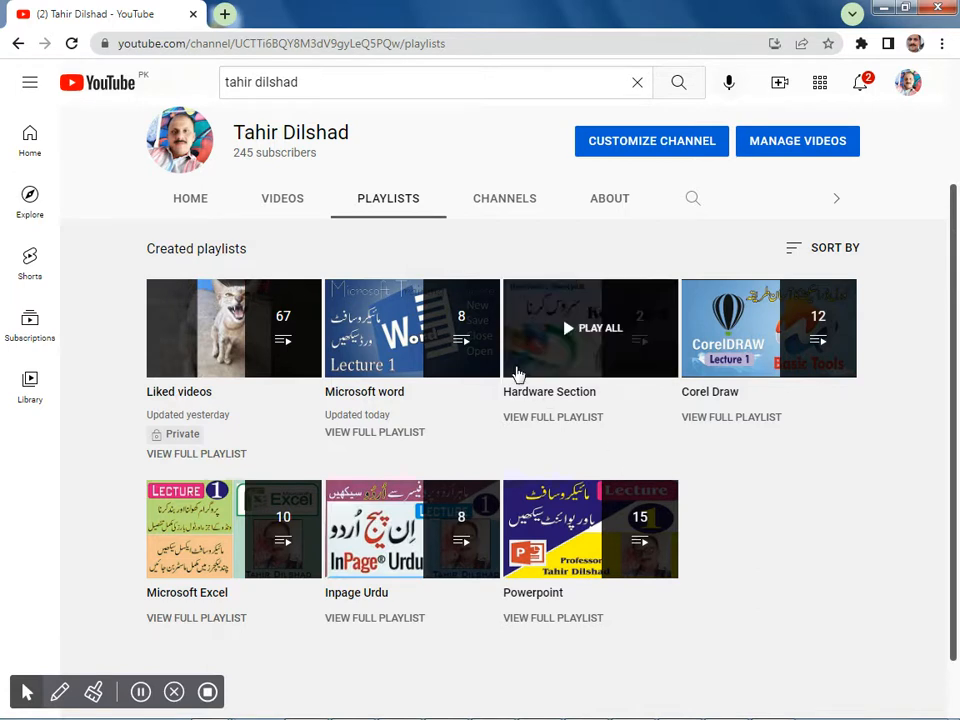
click(385, 330)
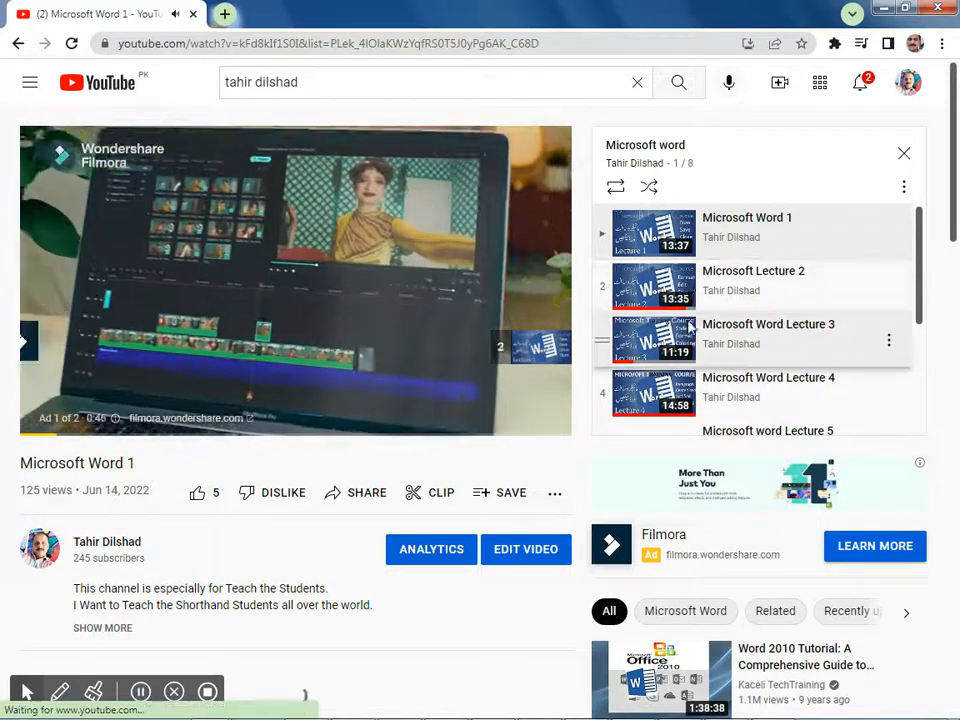
Step: Look through the lectures in the Microsoft word playlist and collapse the playlist
scroll(810, 340, down, 4)
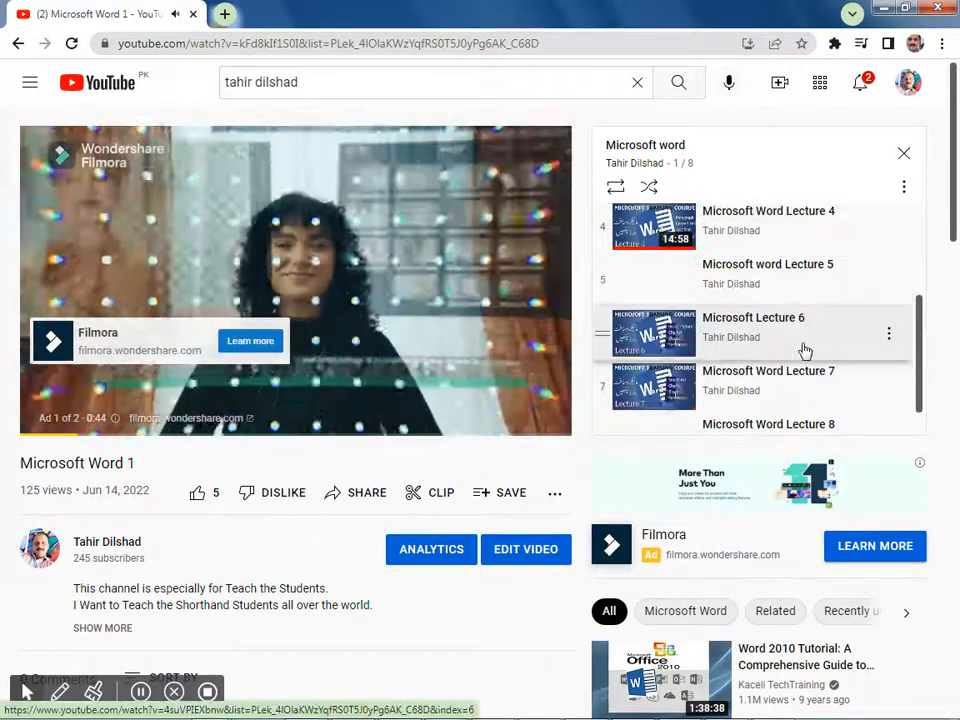
scroll(799, 352, up, 3)
scroll(799, 352, up, 2)
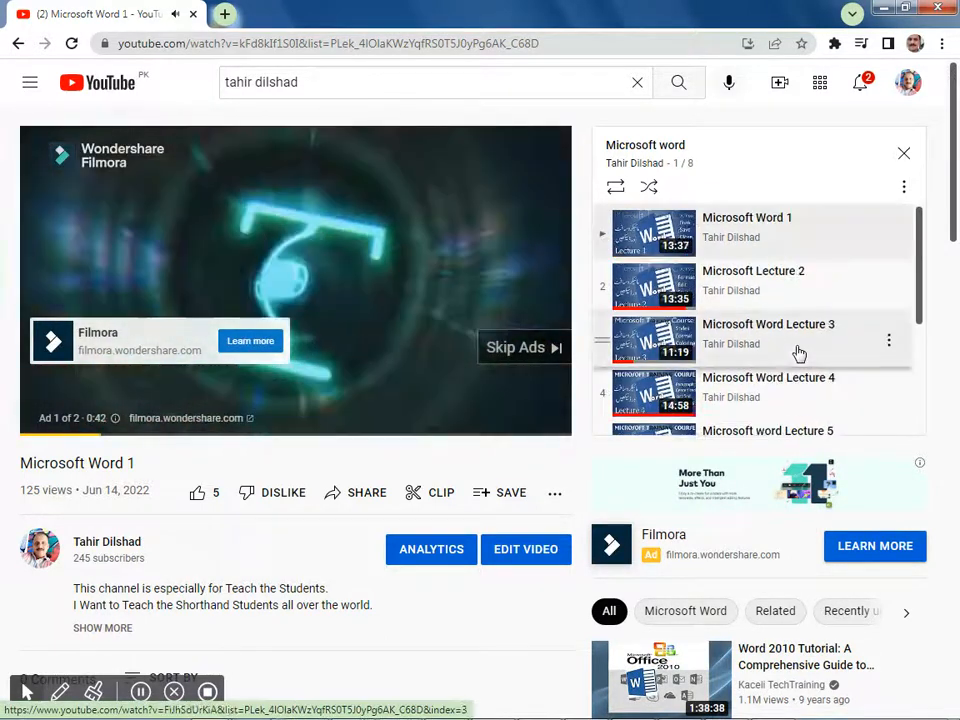
click(900, 153)
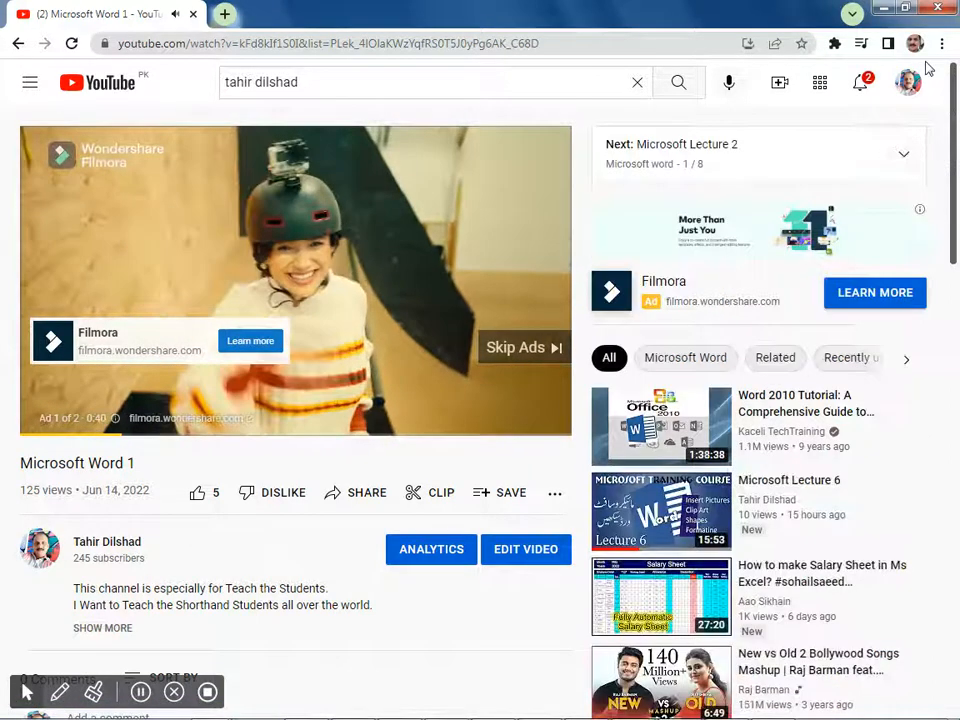